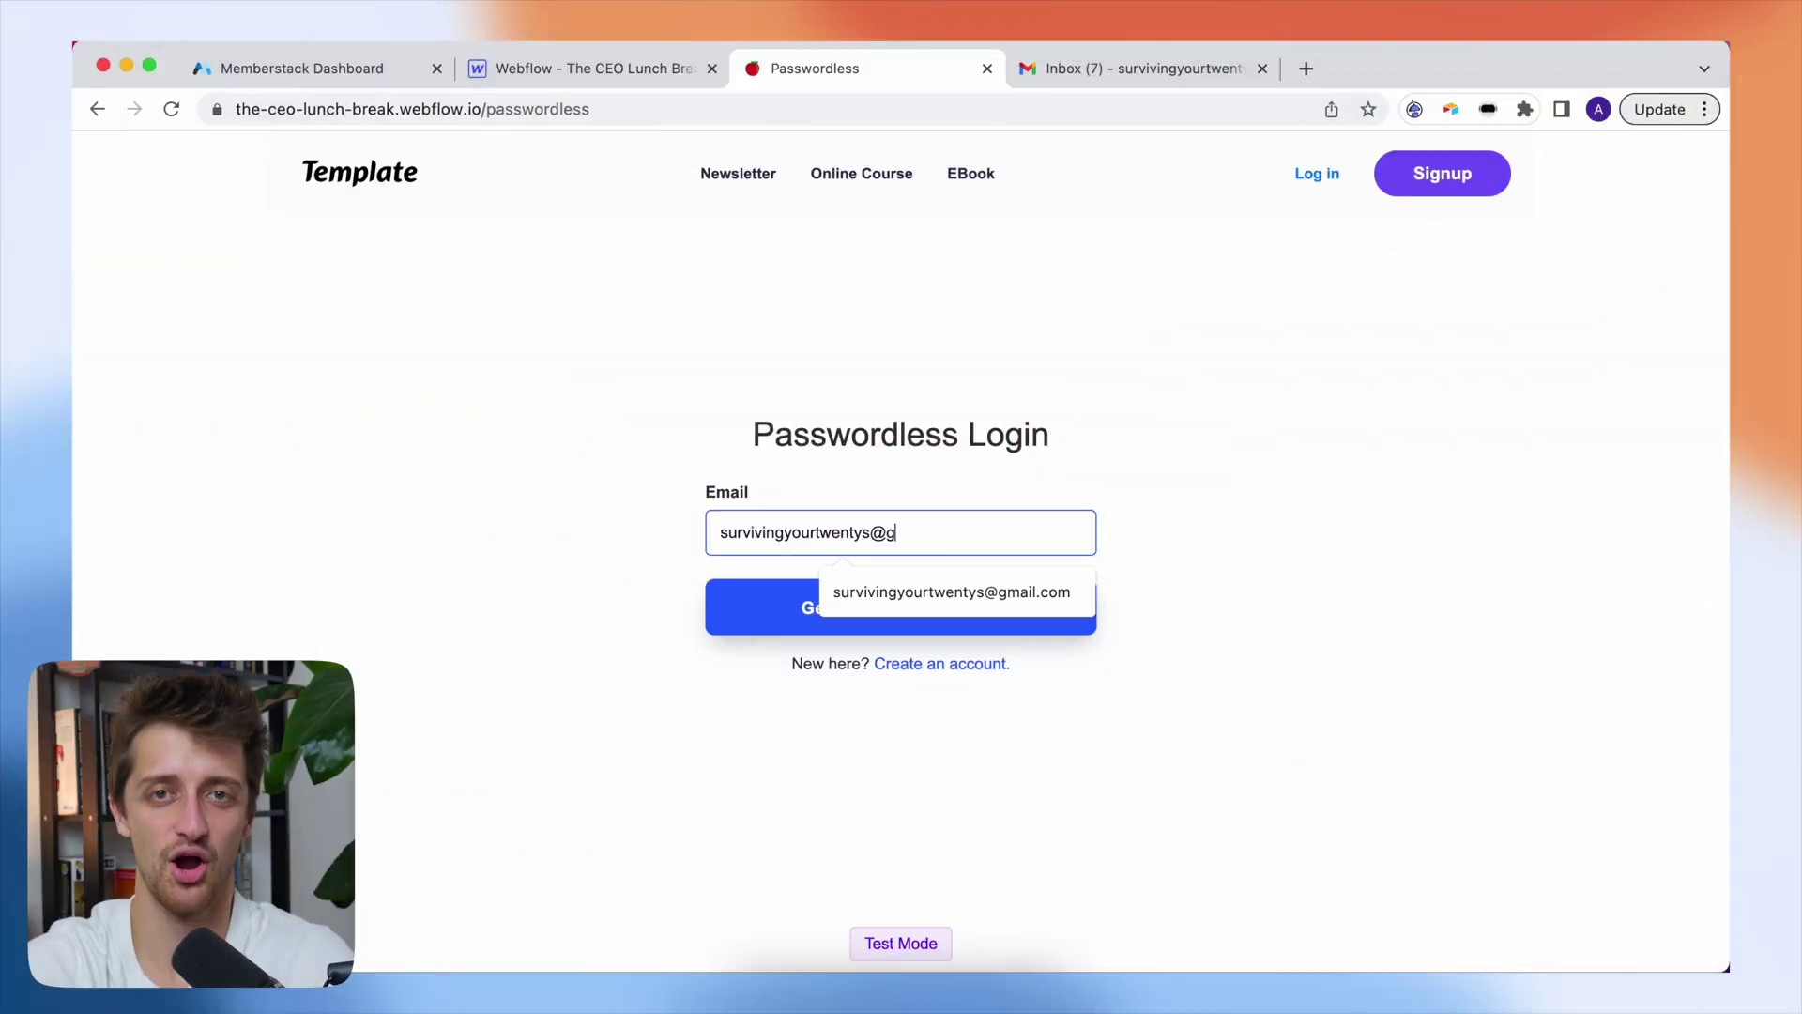
- Fill in the test account's email address and request a confirmation code
text(mail.com)
click(1226, 537)
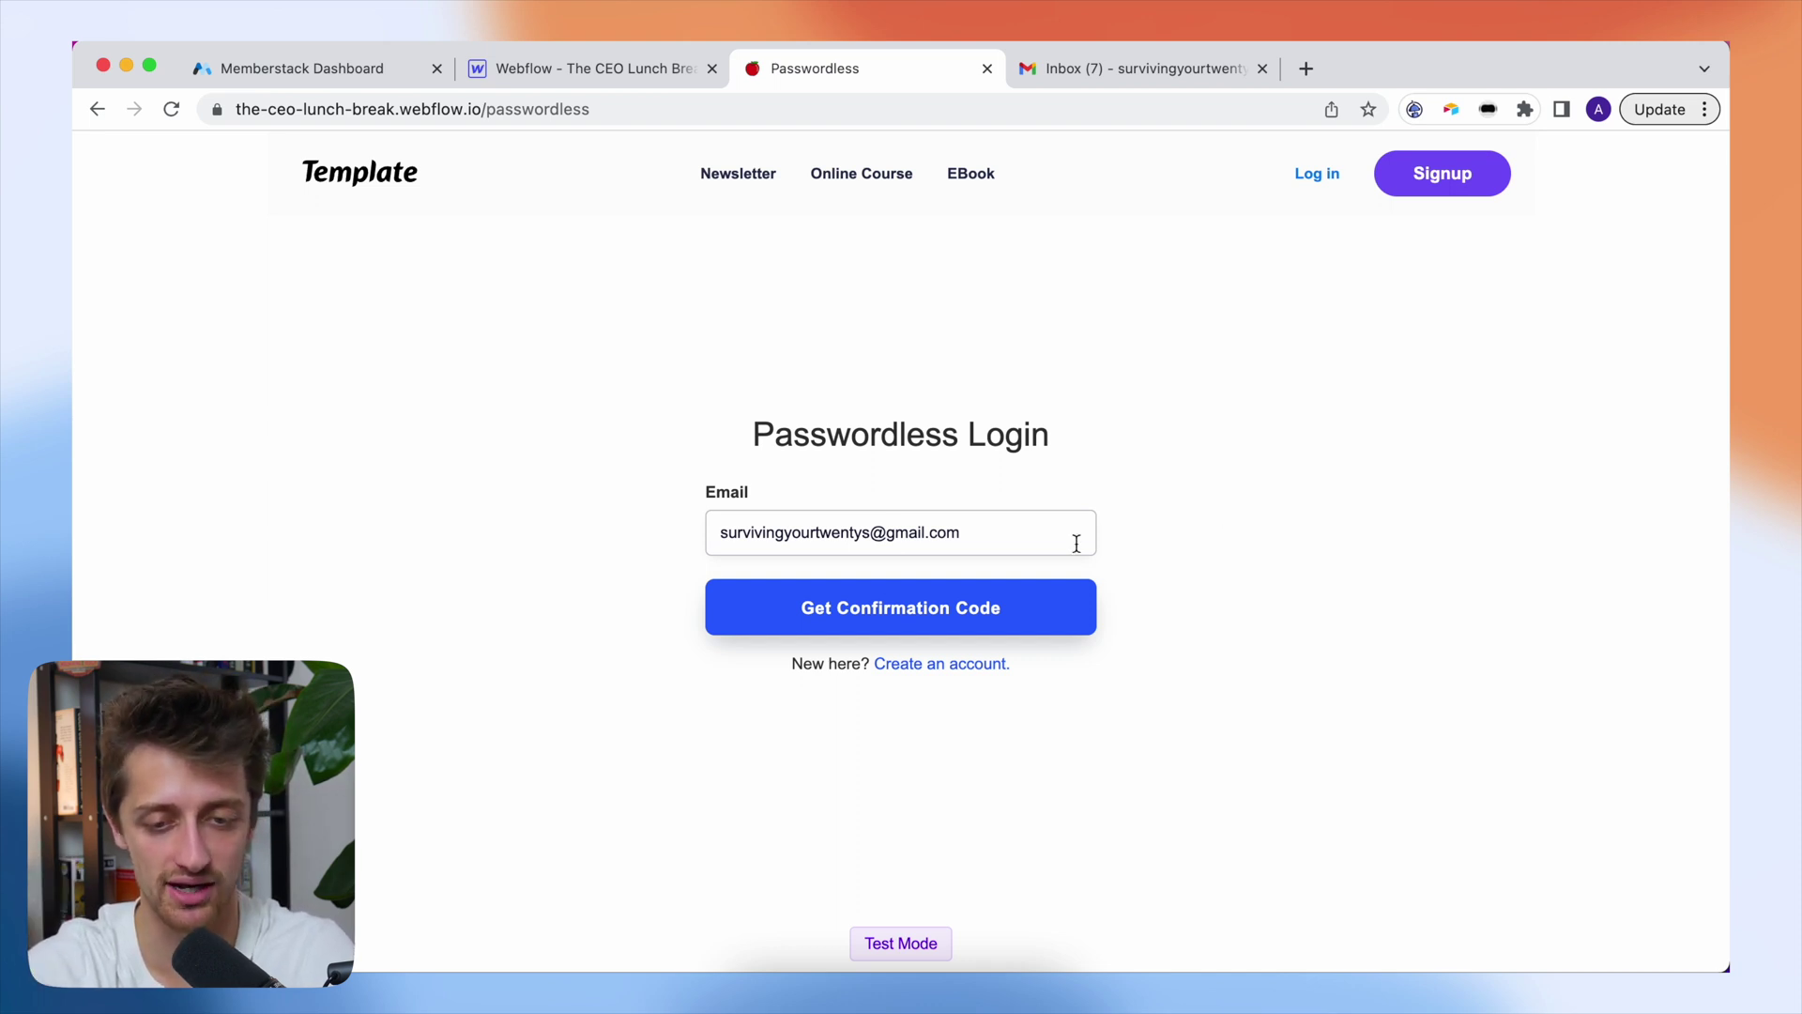
click(1030, 602)
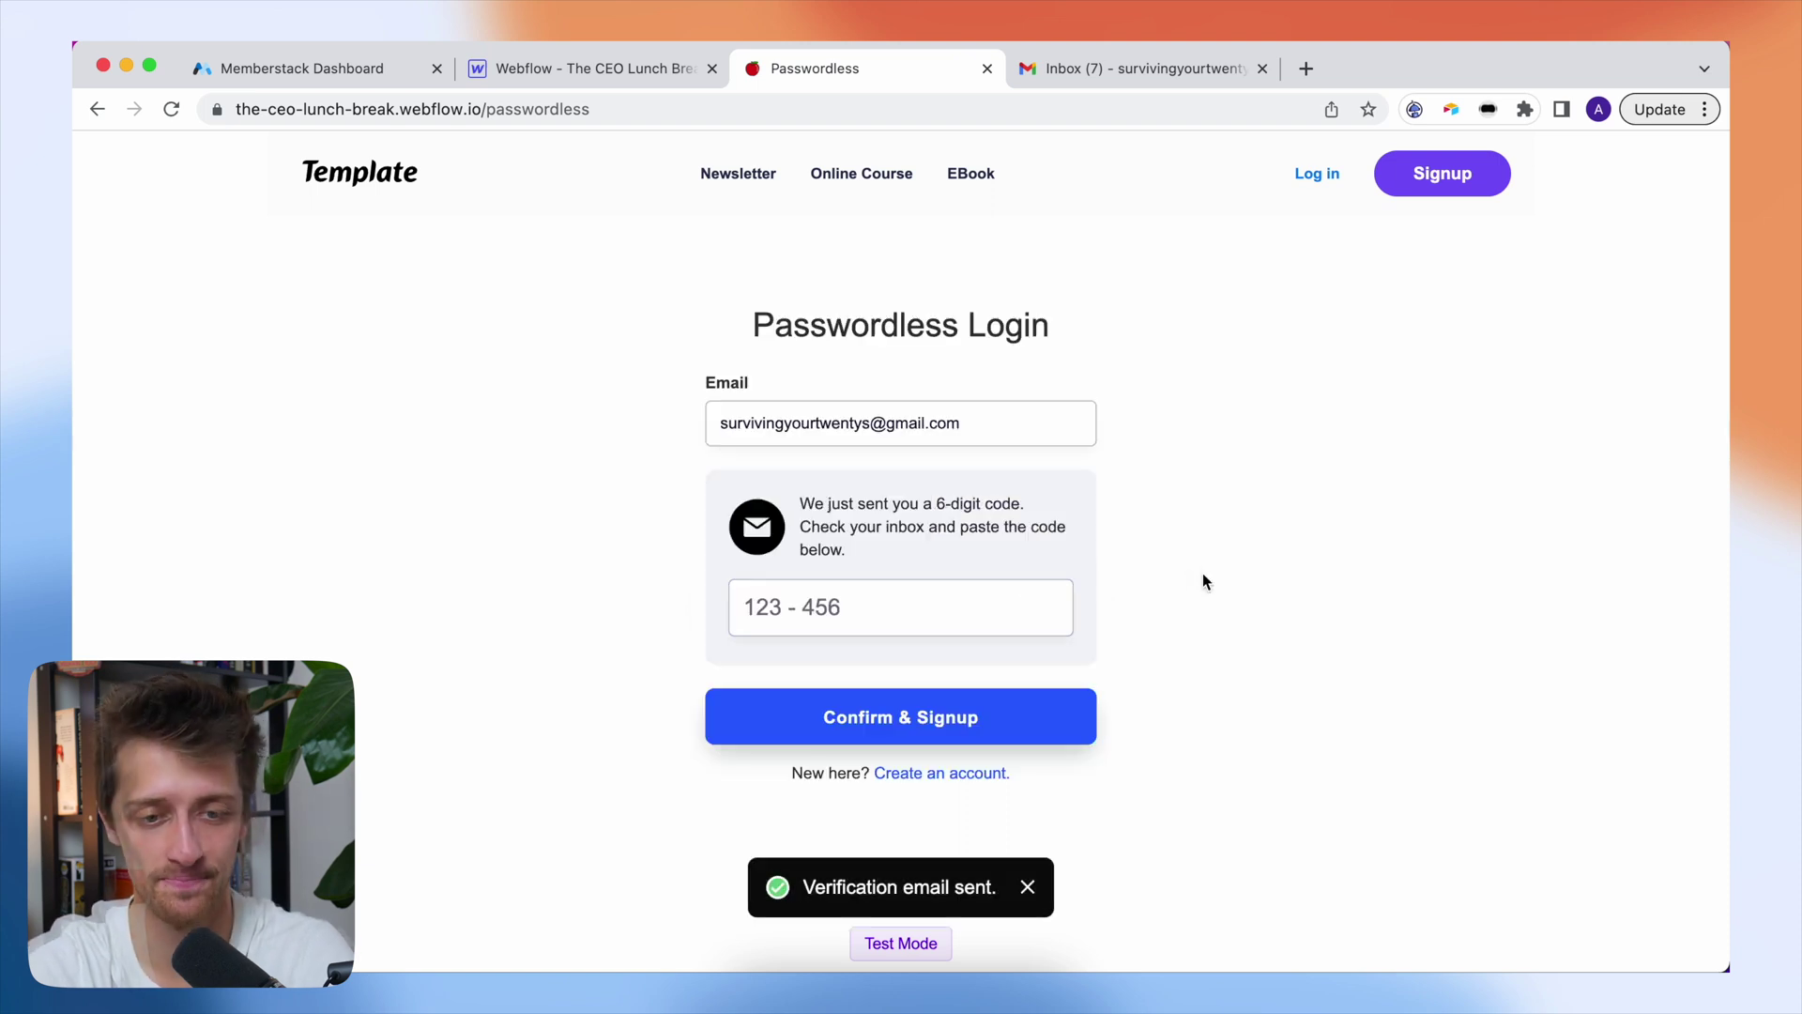
- Copy the emailed verification code from Gmail, paste it in and confirm the signup
click(1140, 68)
scroll(930, 767, down, 5)
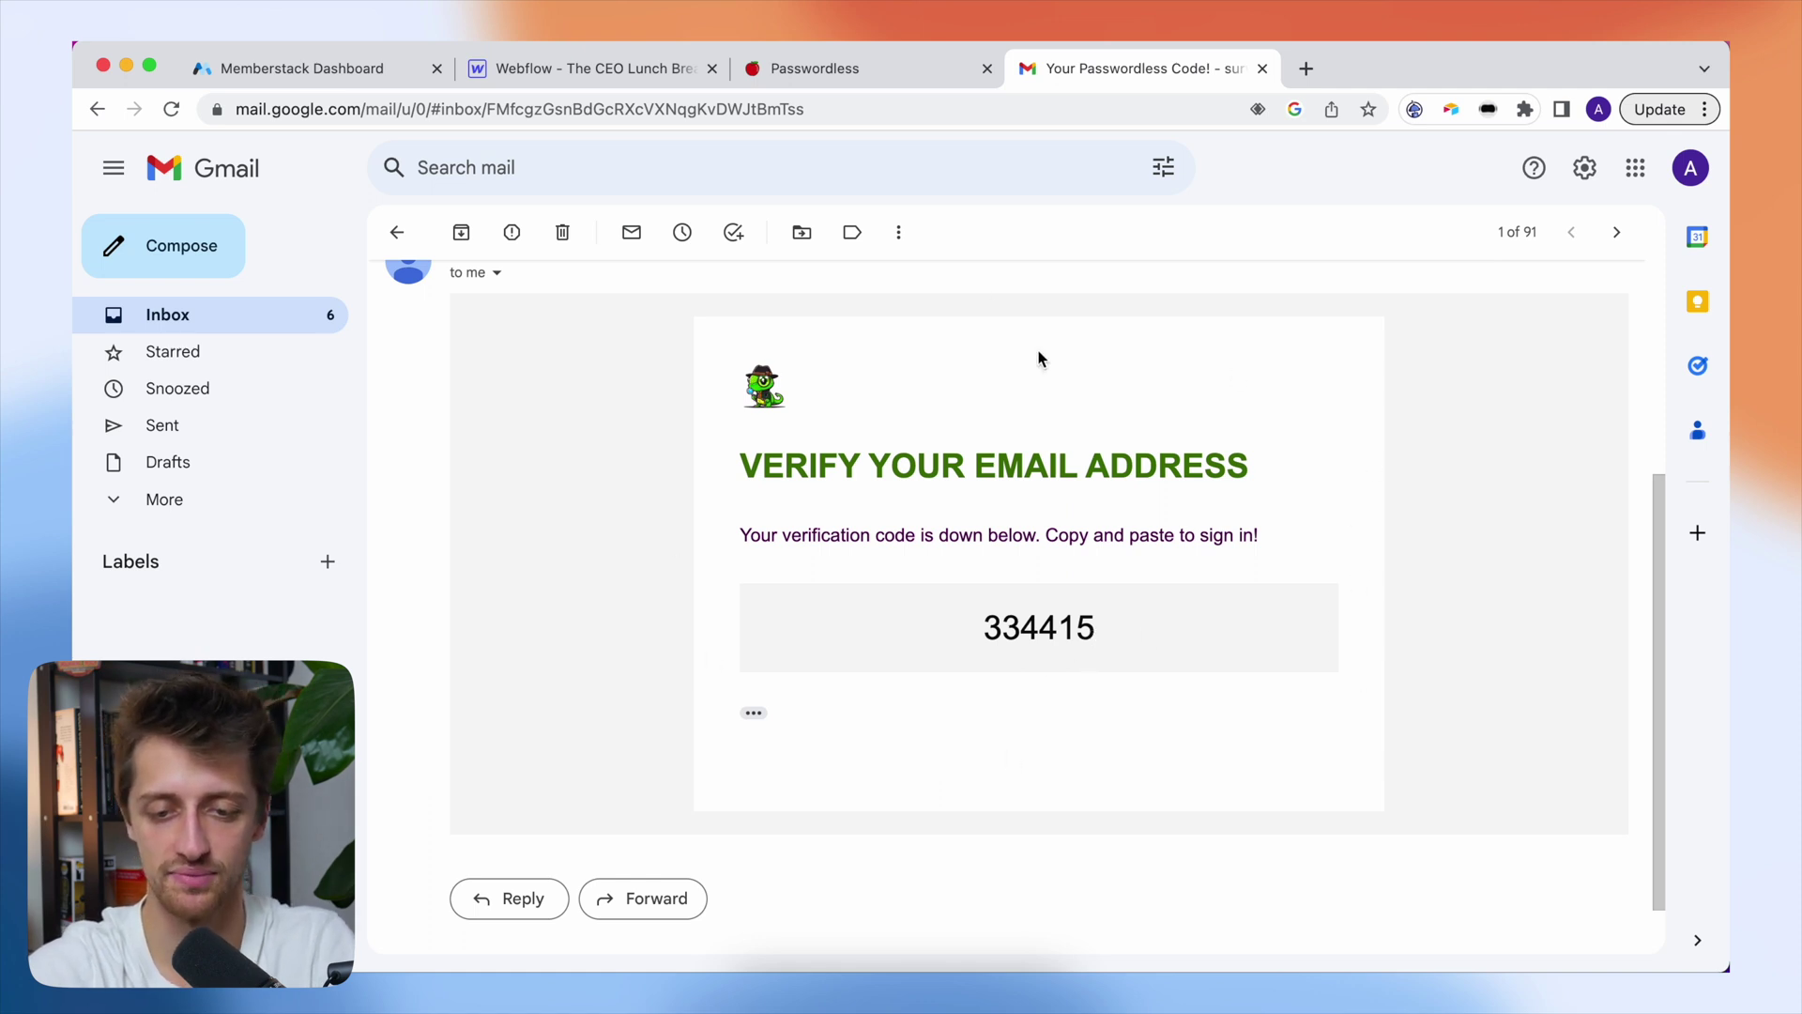
drag(1096, 629, 982, 627)
key(ctrl+c)
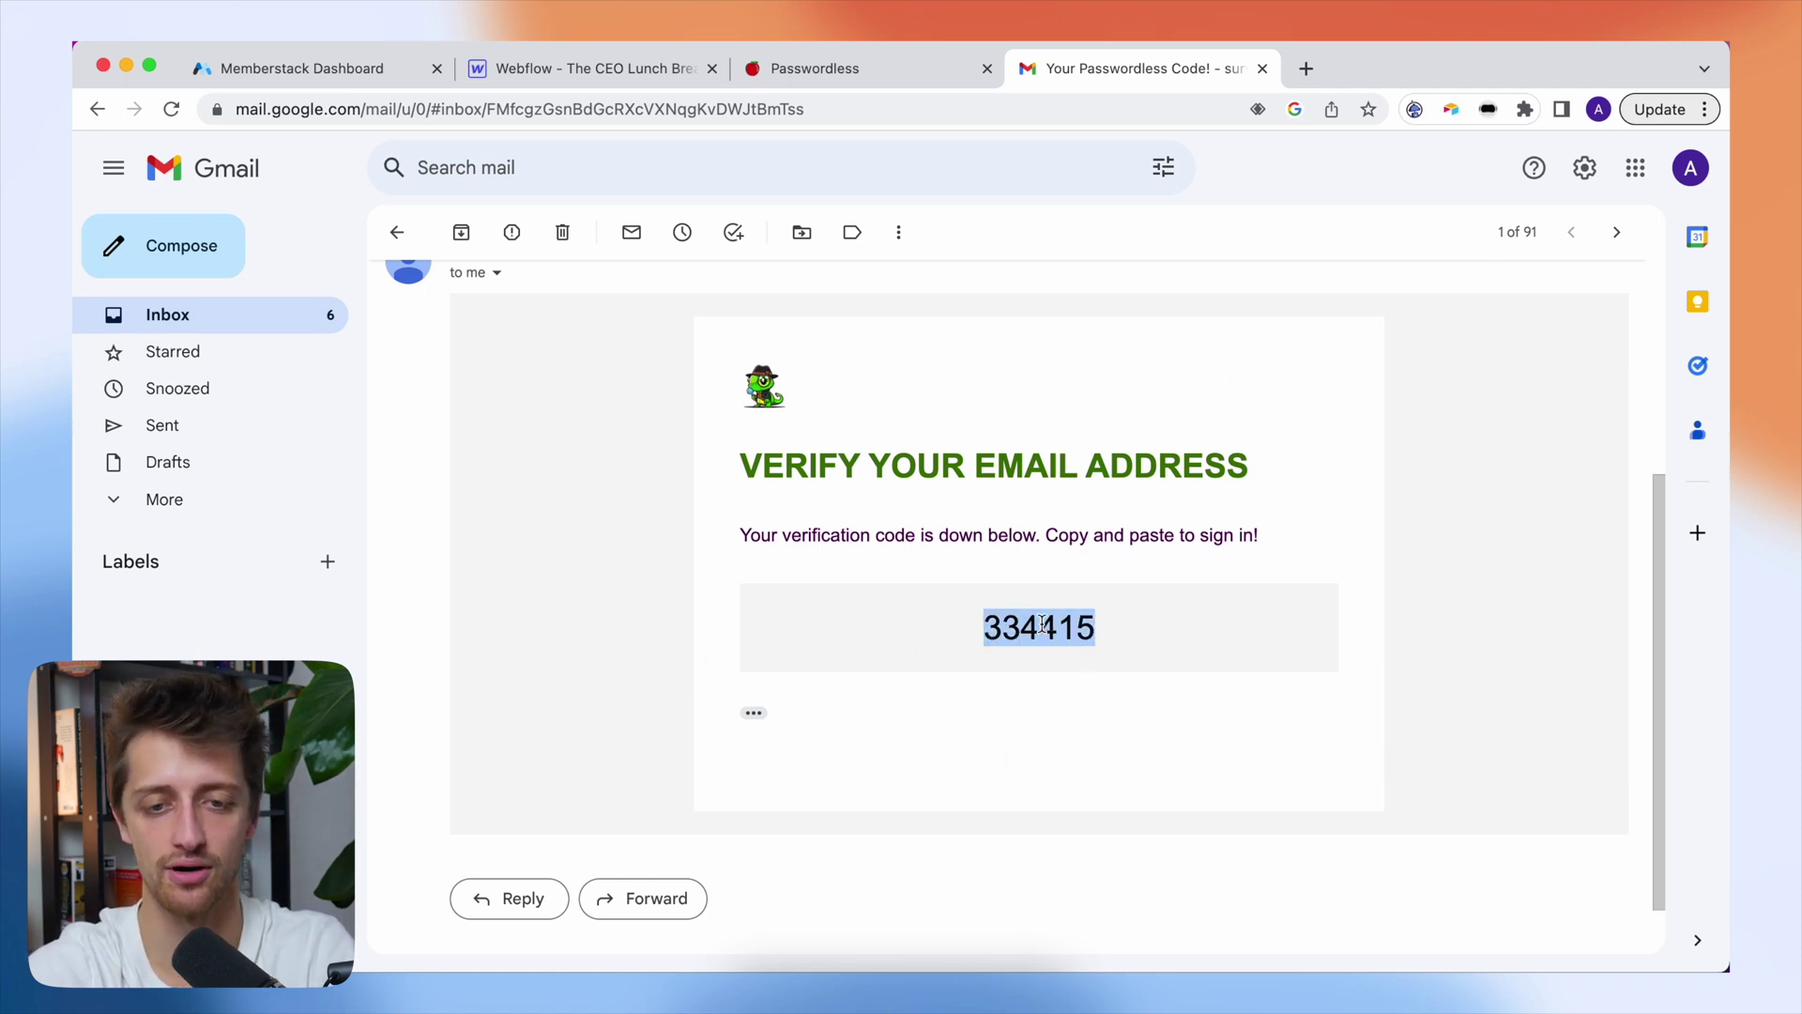
click(849, 71)
click(867, 601)
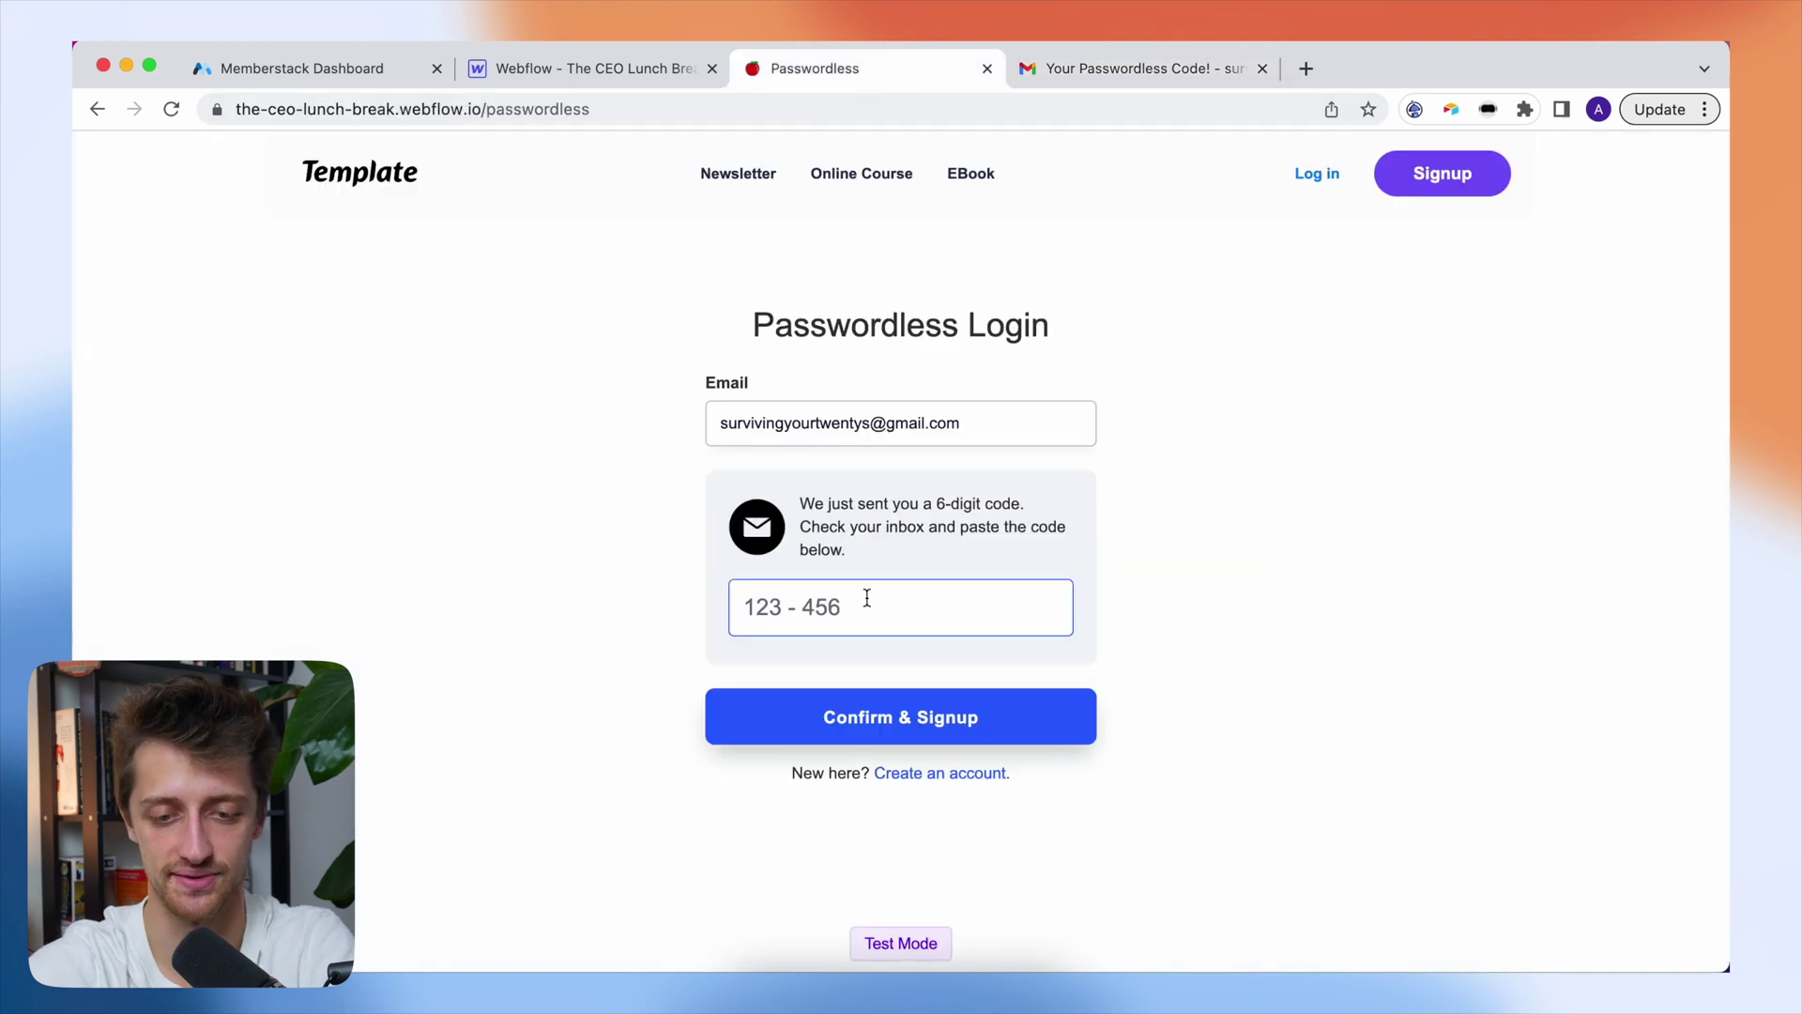
key(ctrl+v)
click(831, 719)
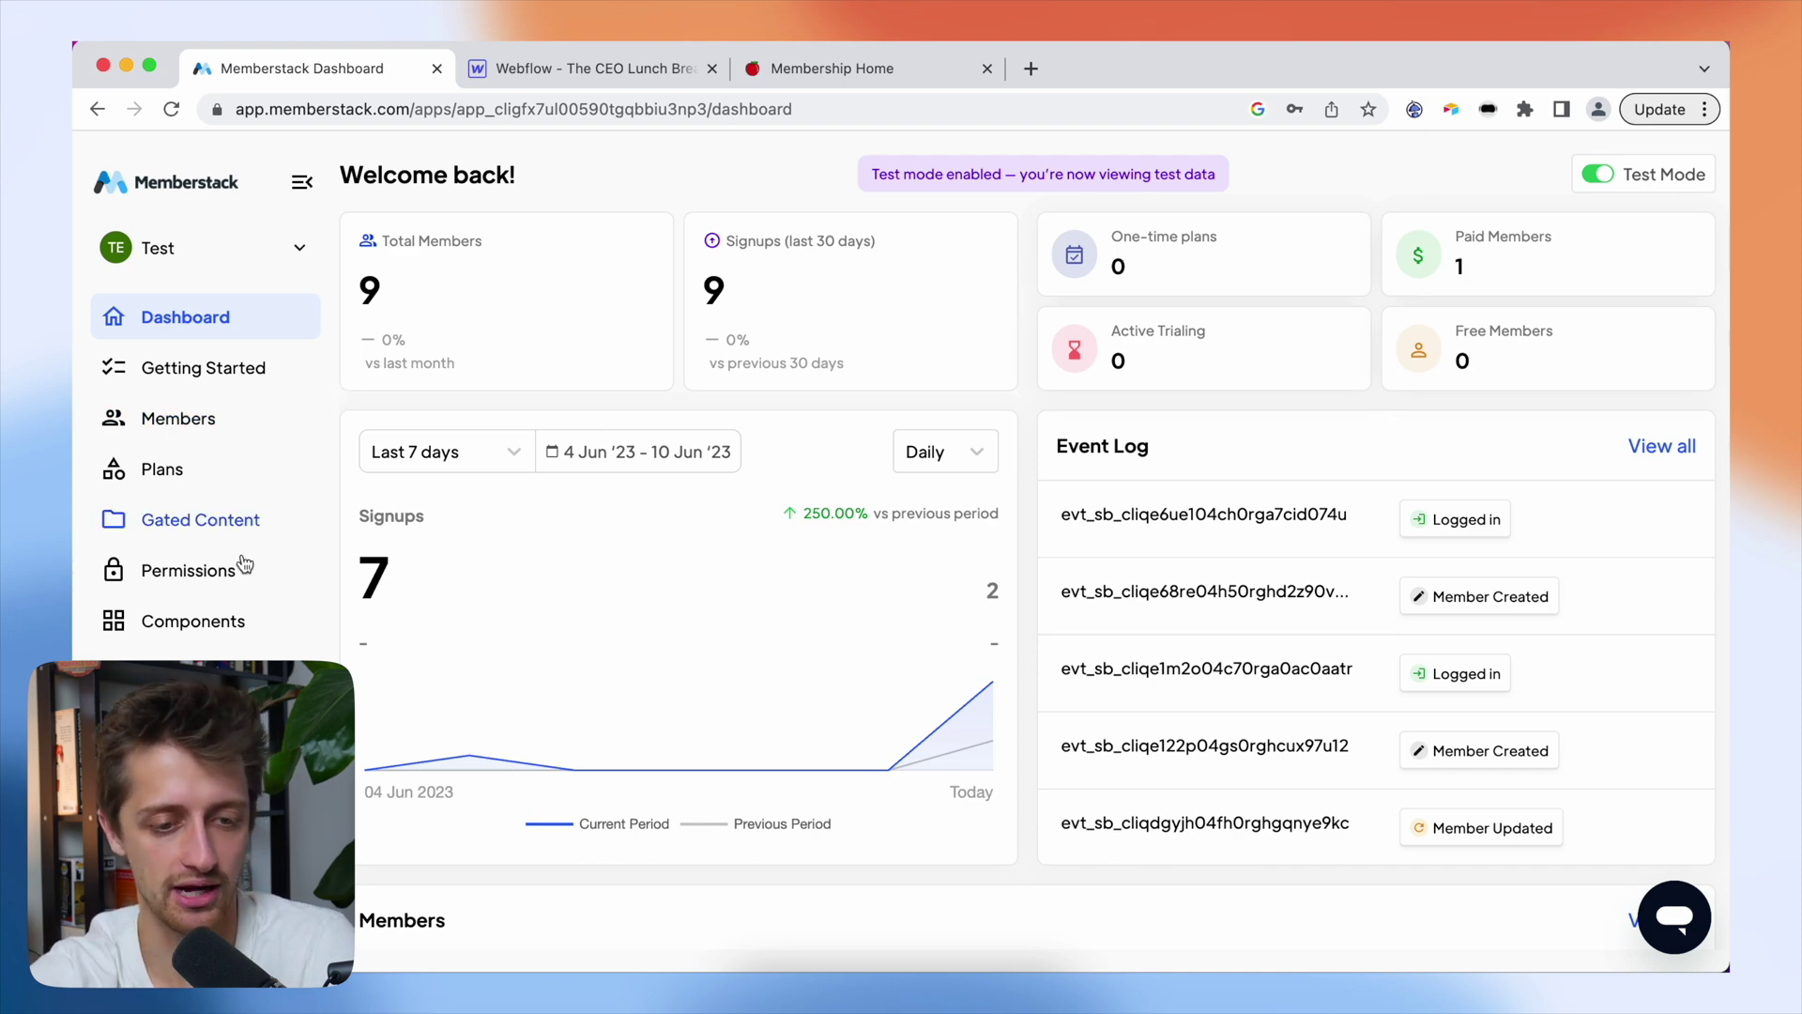
- Filter Memberstack components to Passwordless and copy the Passwordless Signup component
click(210, 623)
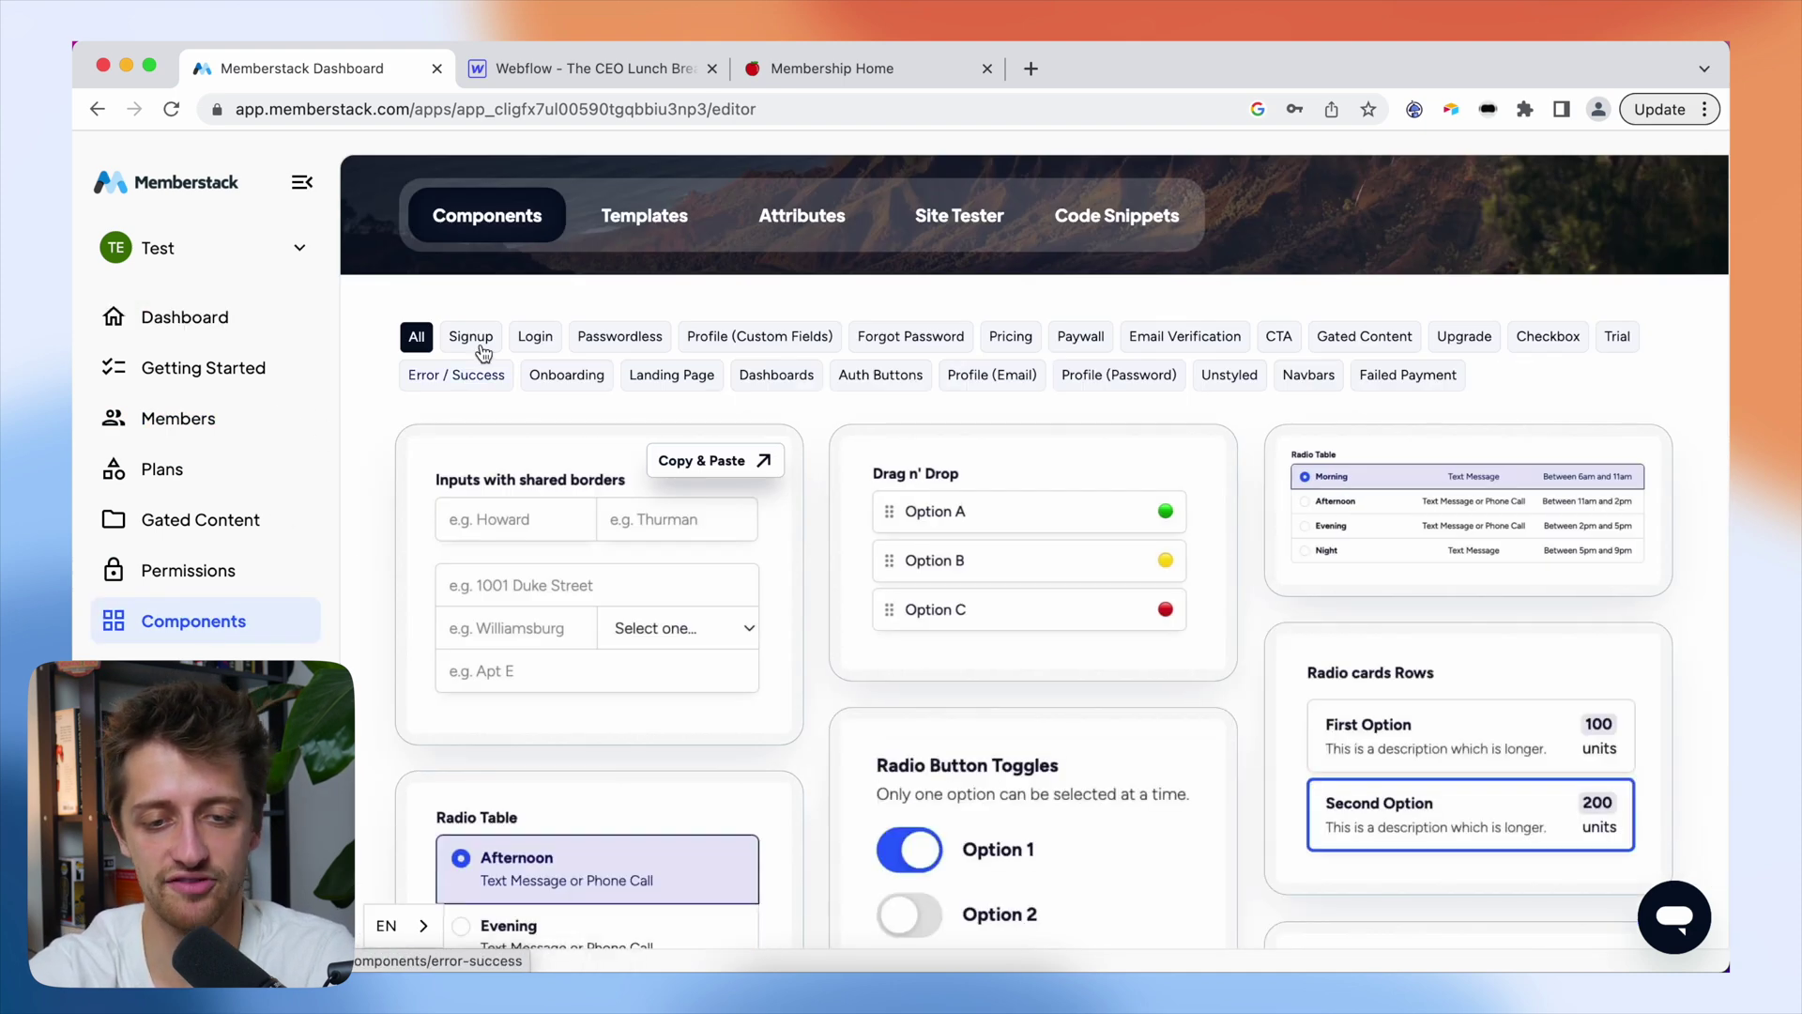
click(617, 338)
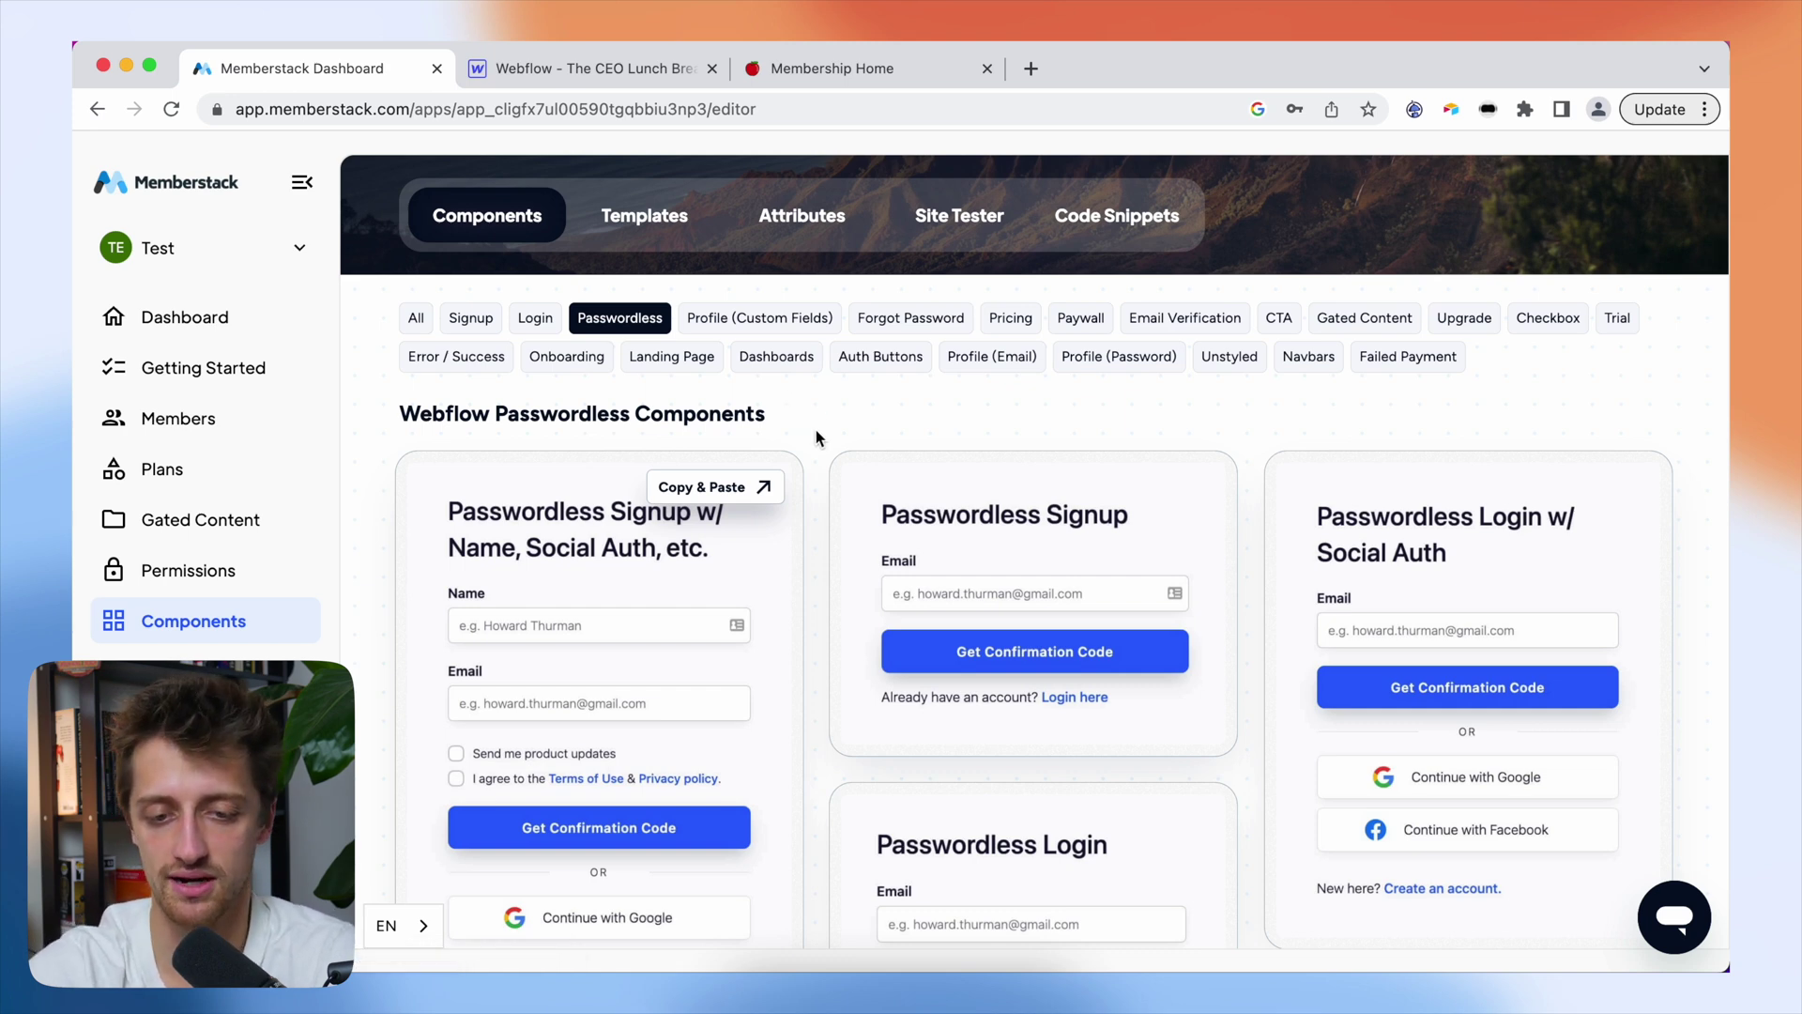
click(1087, 557)
click(1502, 432)
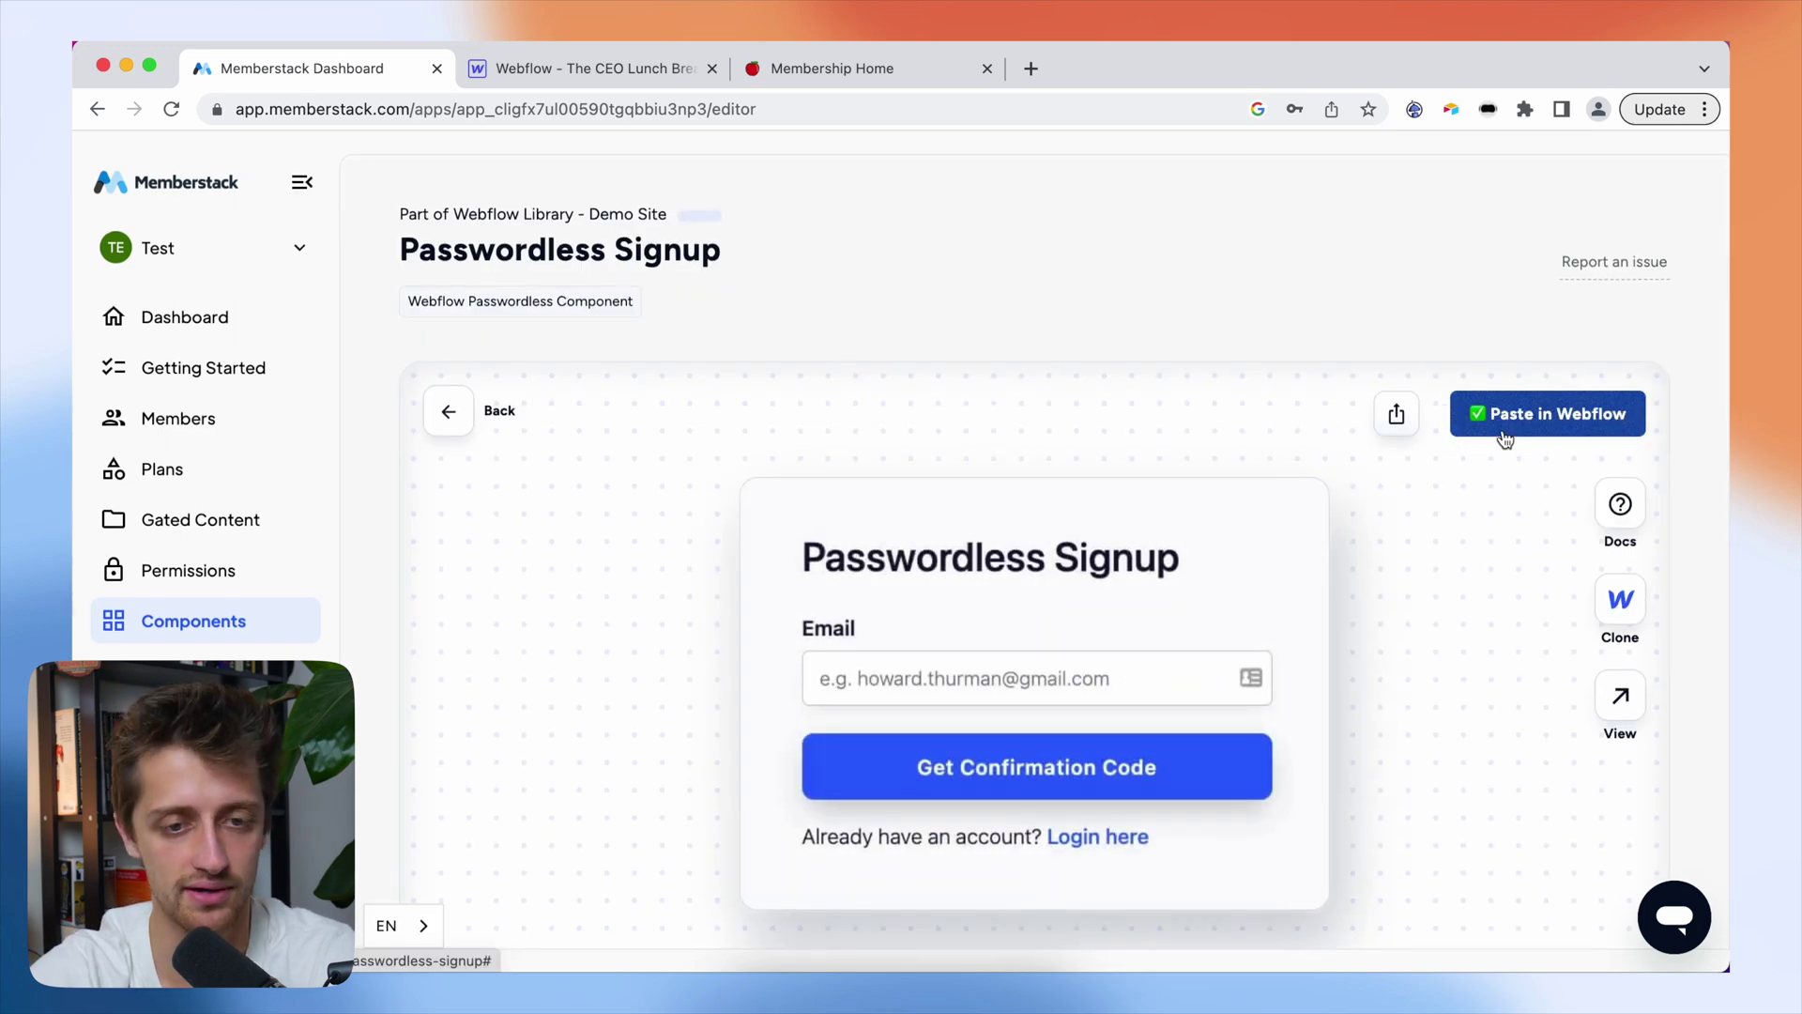
- Paste the signup form into log-in_content on the Passwordless Signup page
click(597, 71)
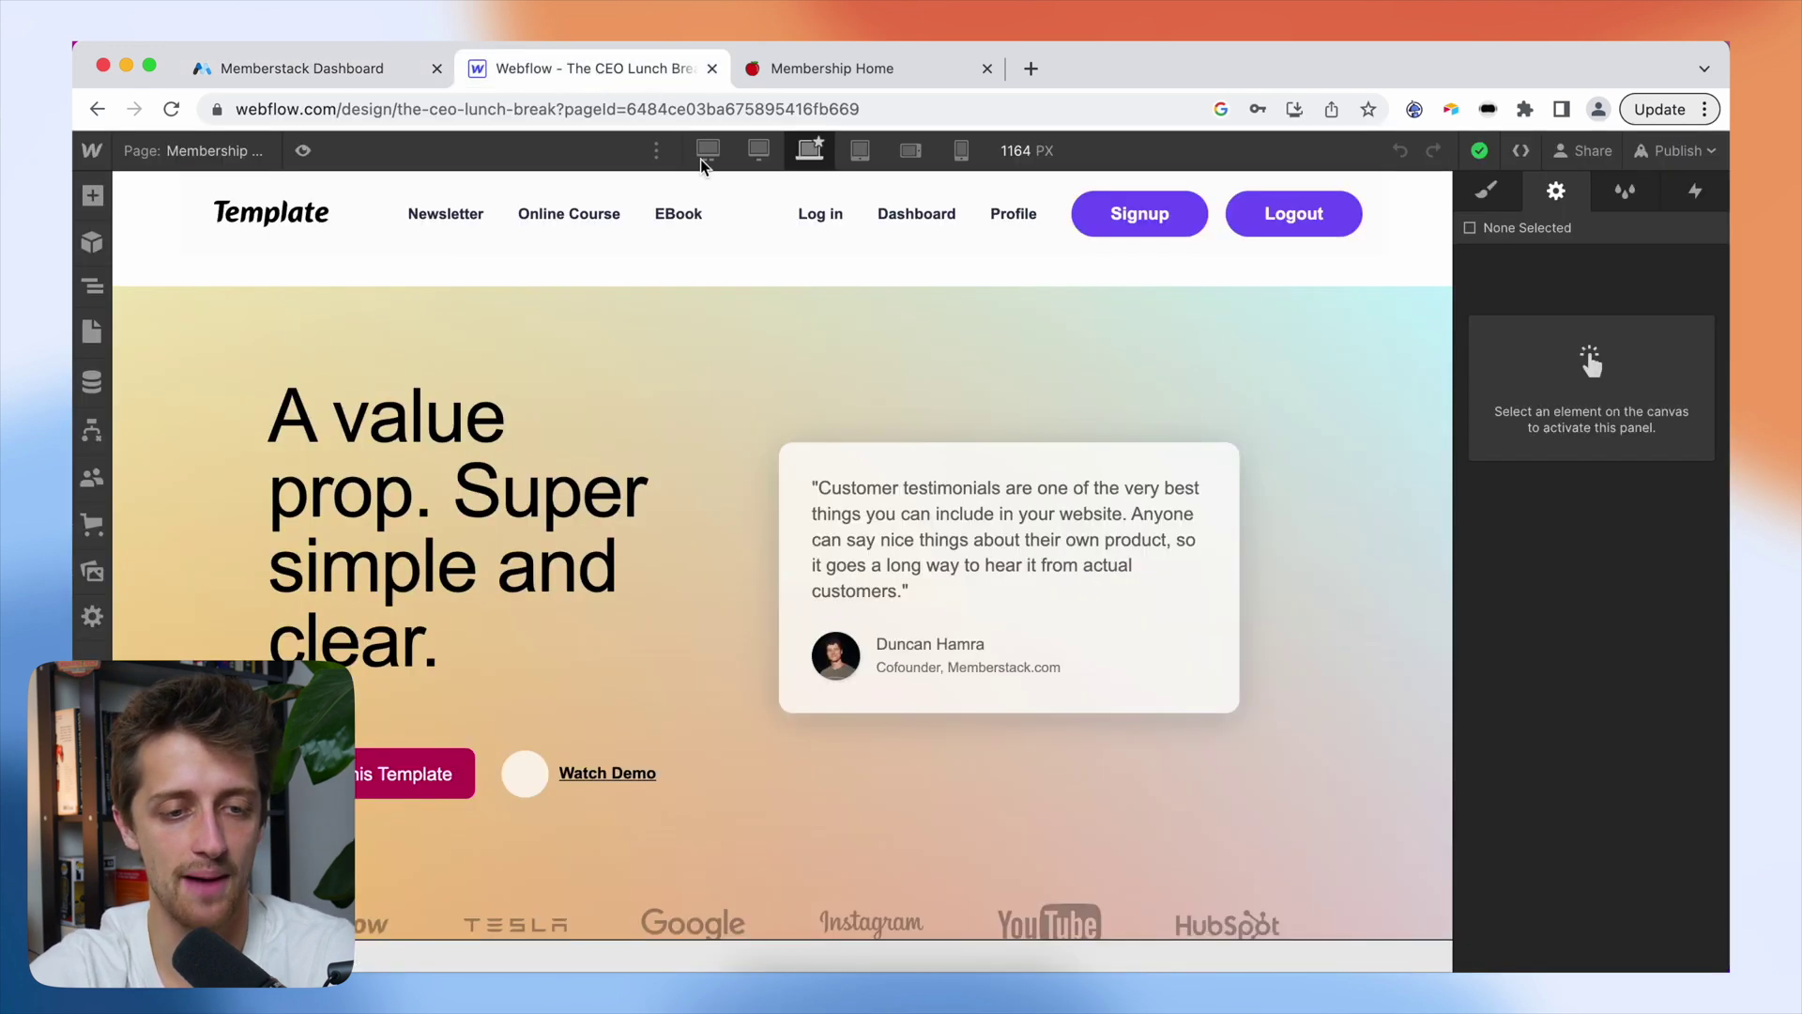
click(198, 150)
click(228, 654)
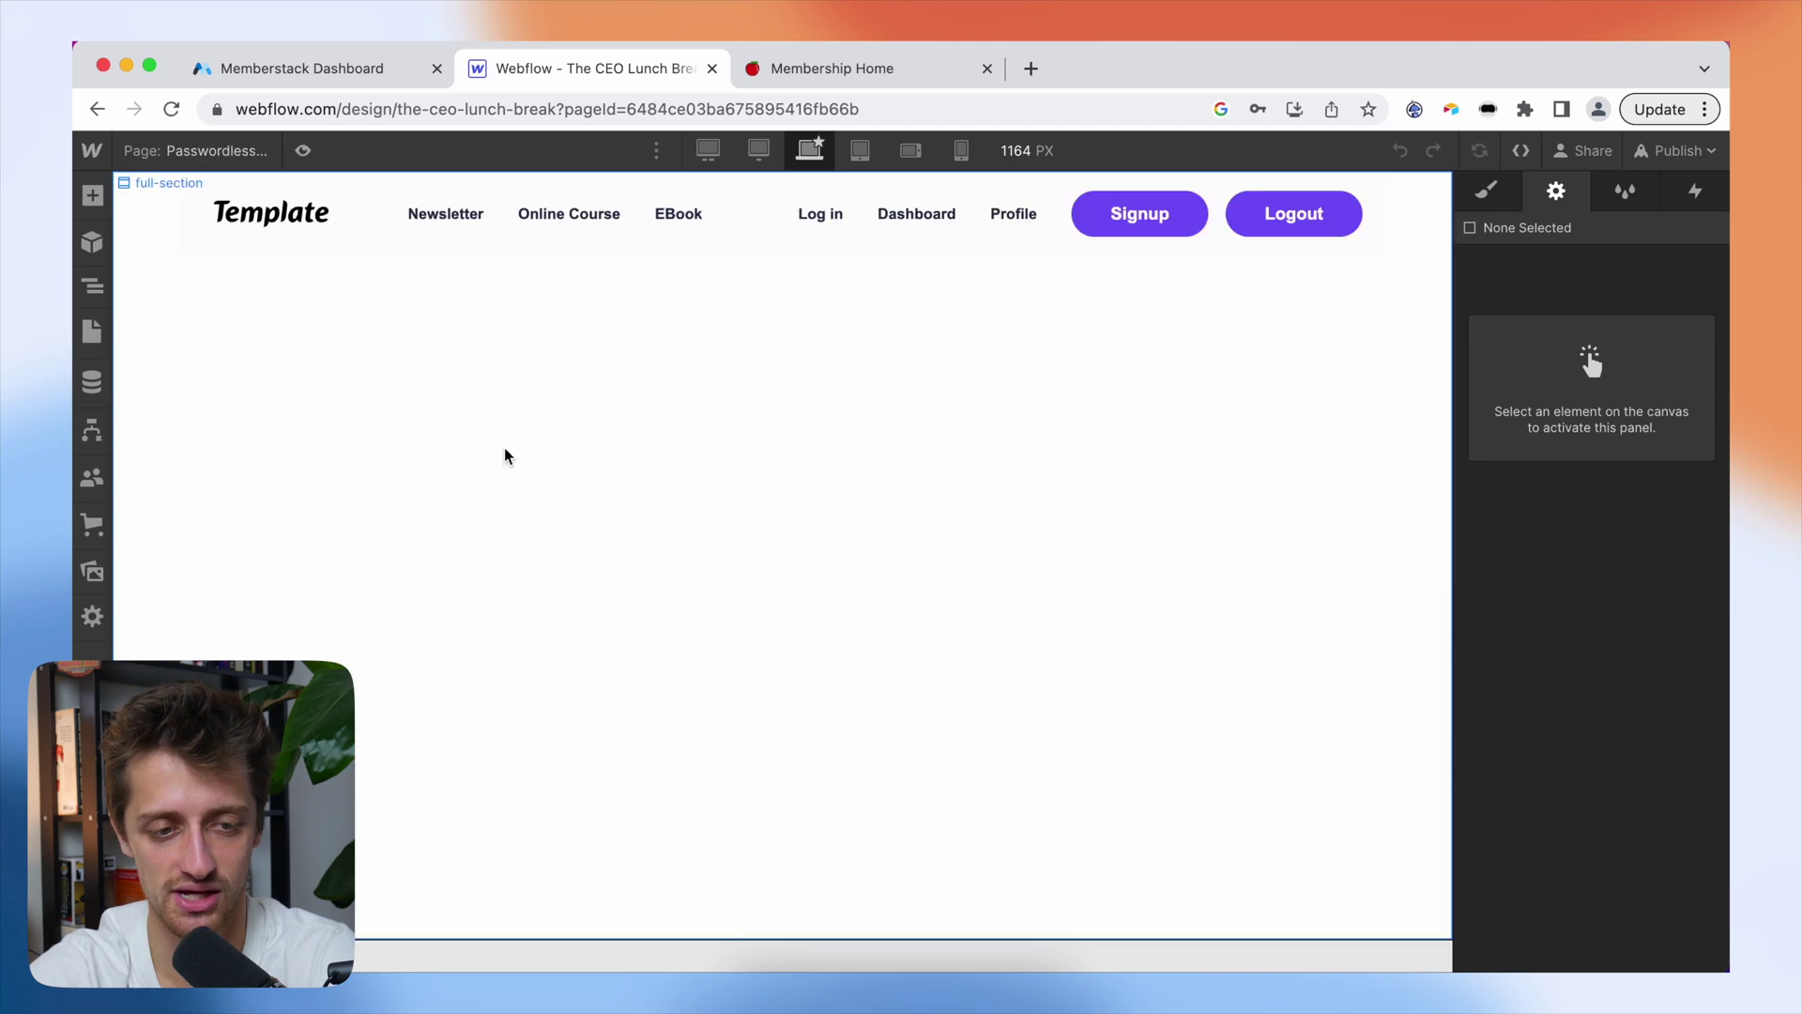
click(92, 286)
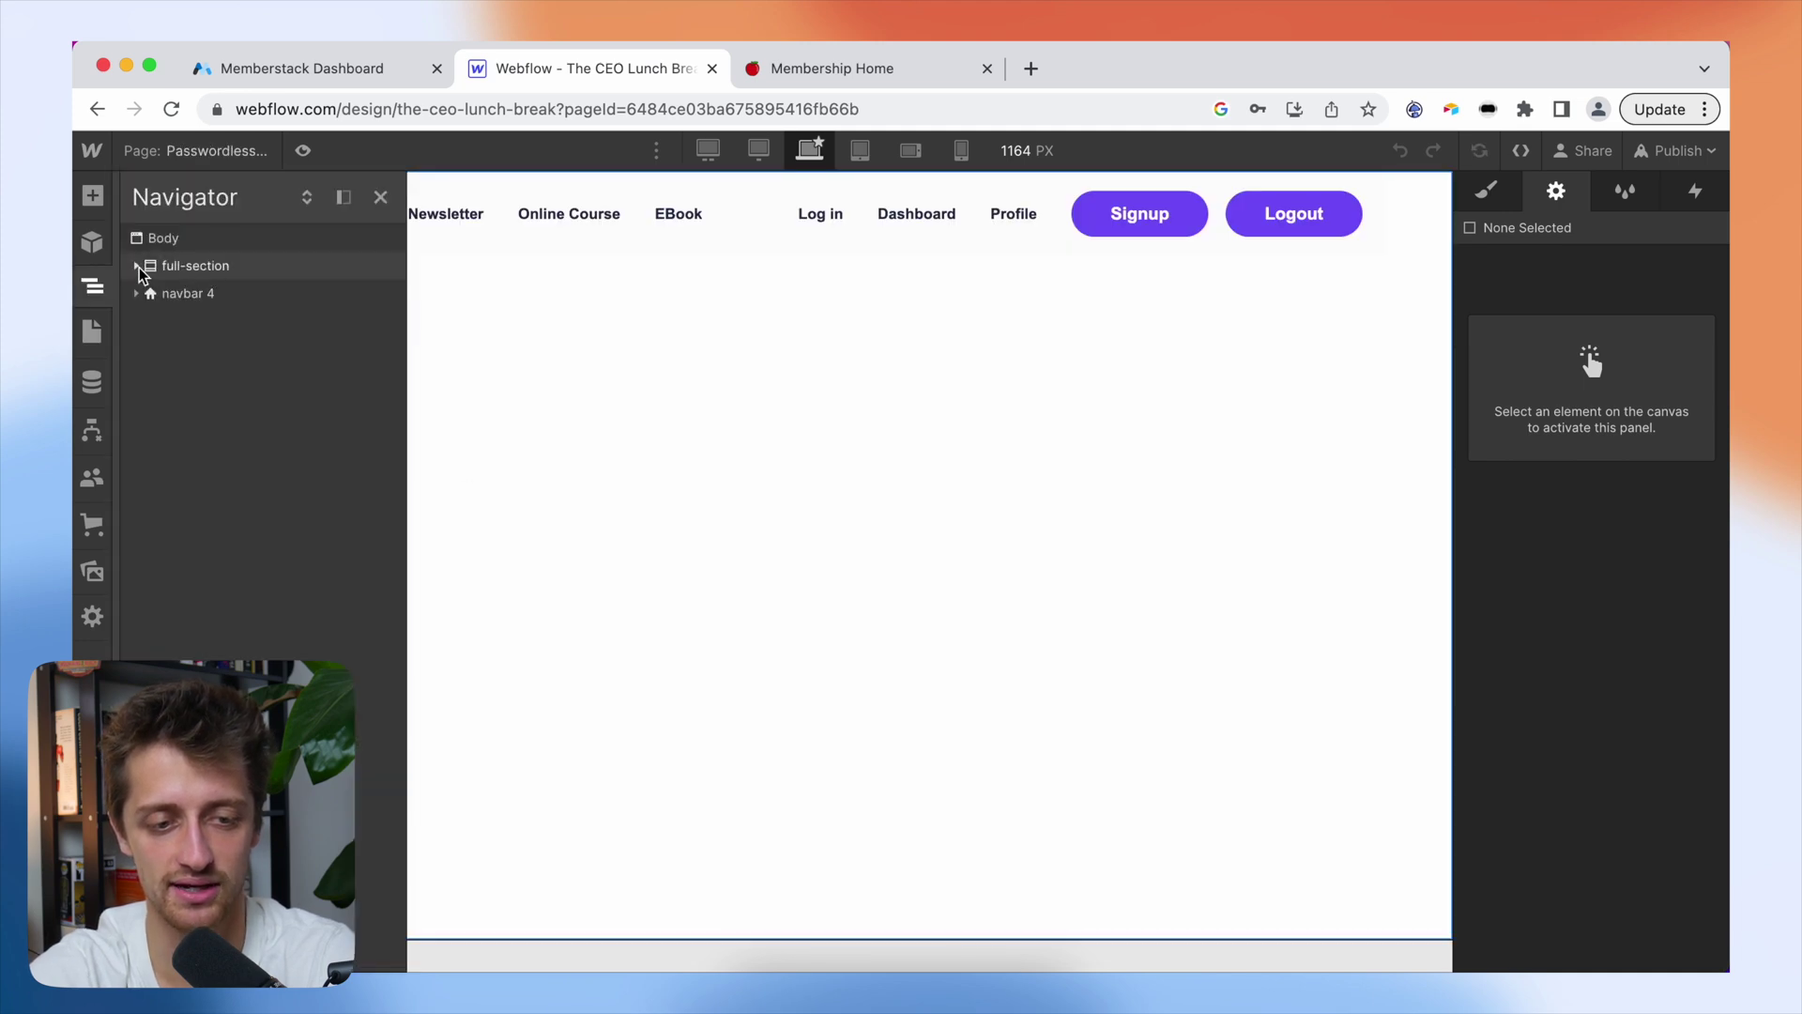
click(137, 267)
click(175, 287)
key(super+v)
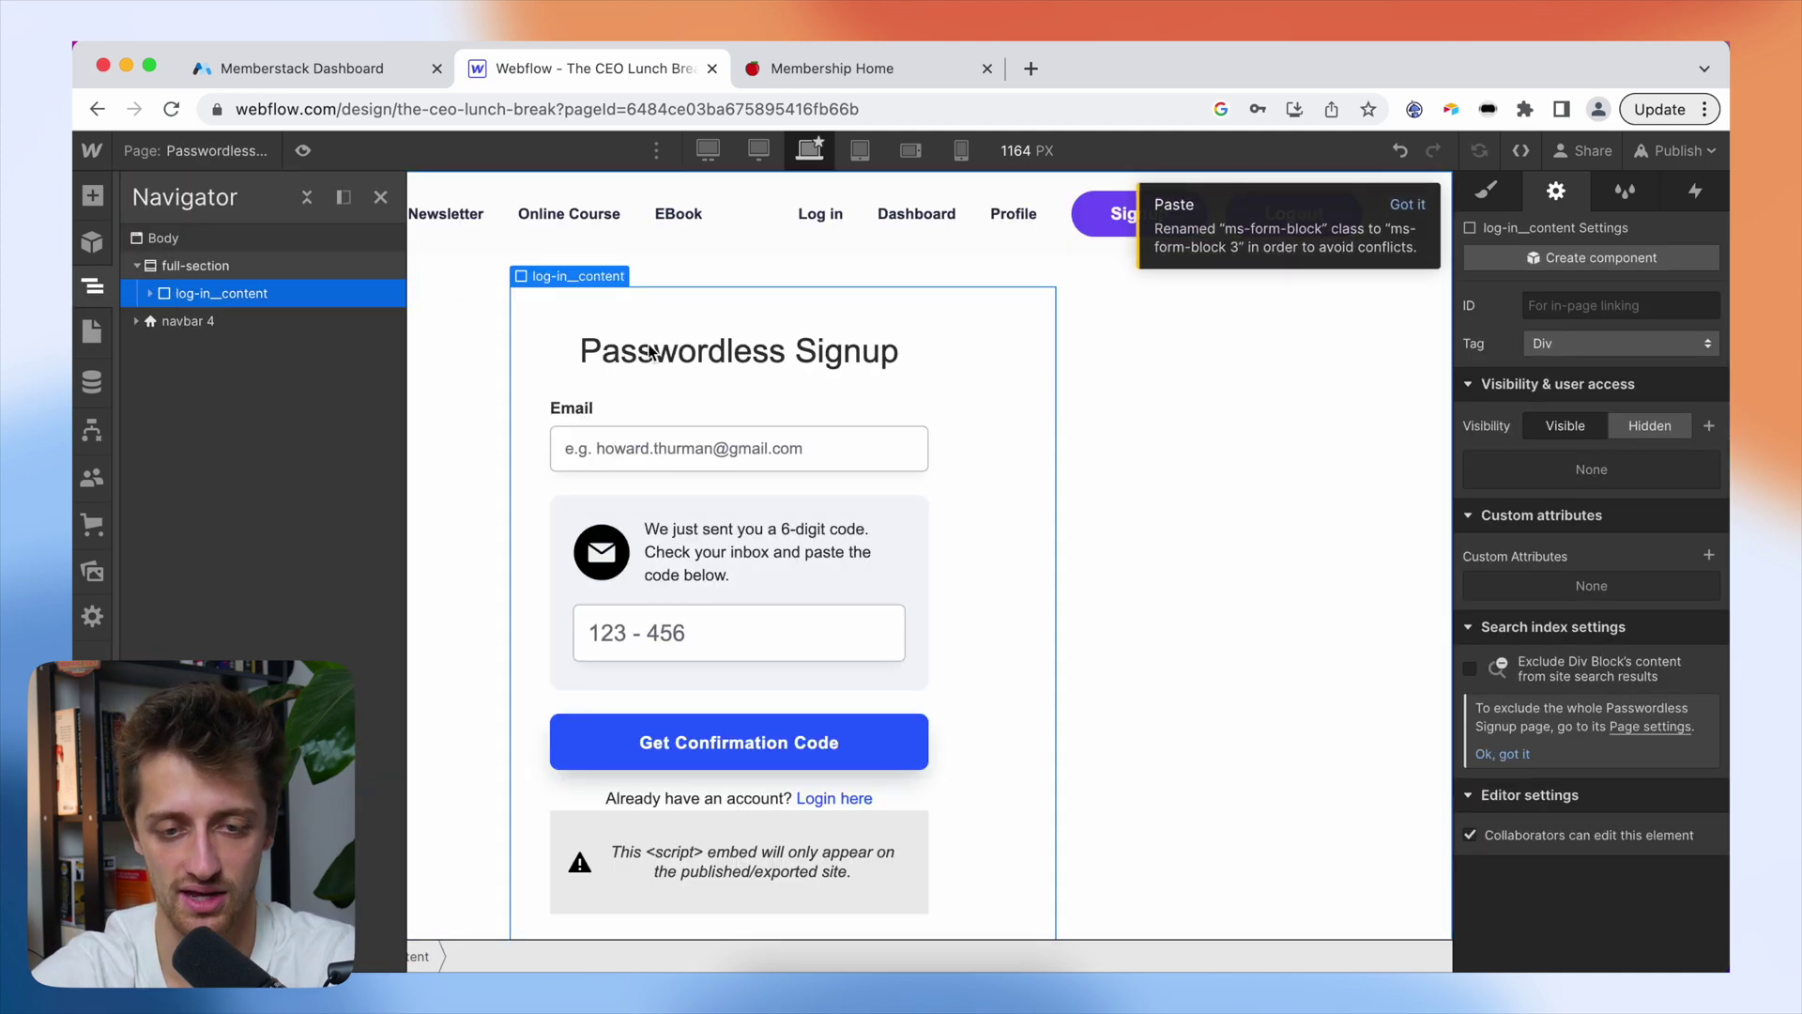
- Set the log-in_content container to Display flex with Justify center
click(1497, 201)
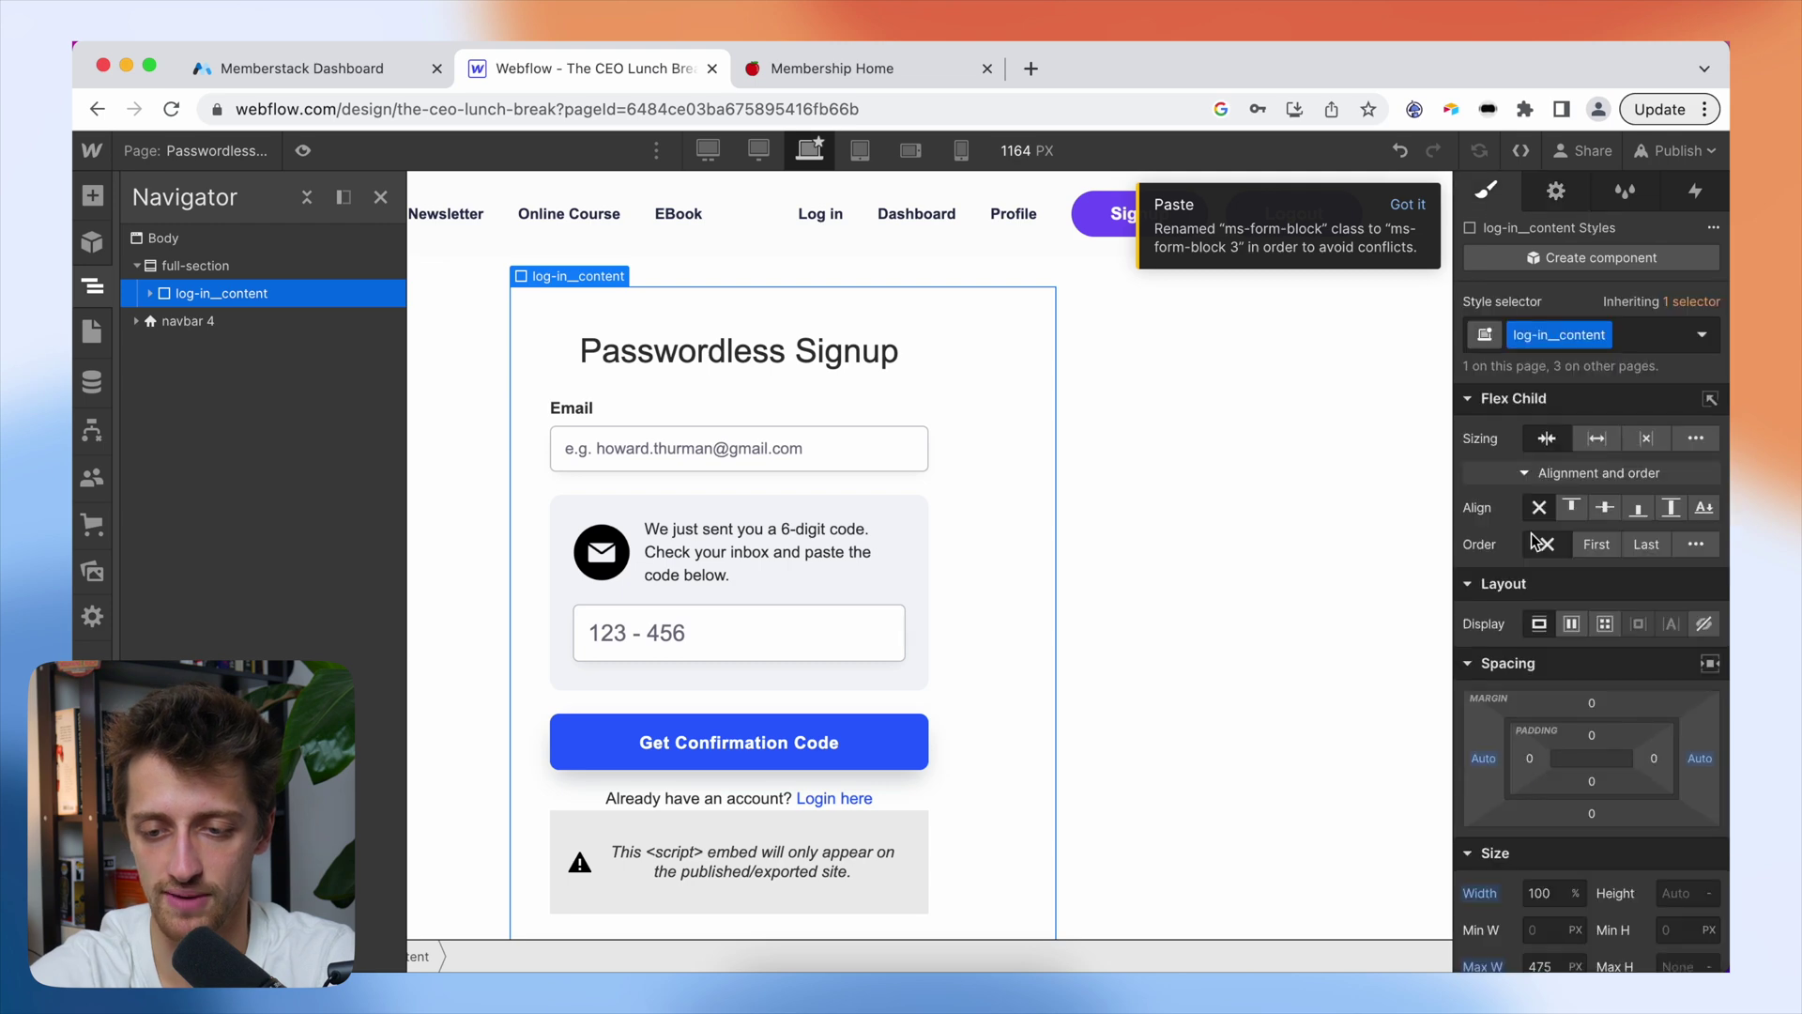
click(1572, 623)
click(1589, 746)
click(1181, 537)
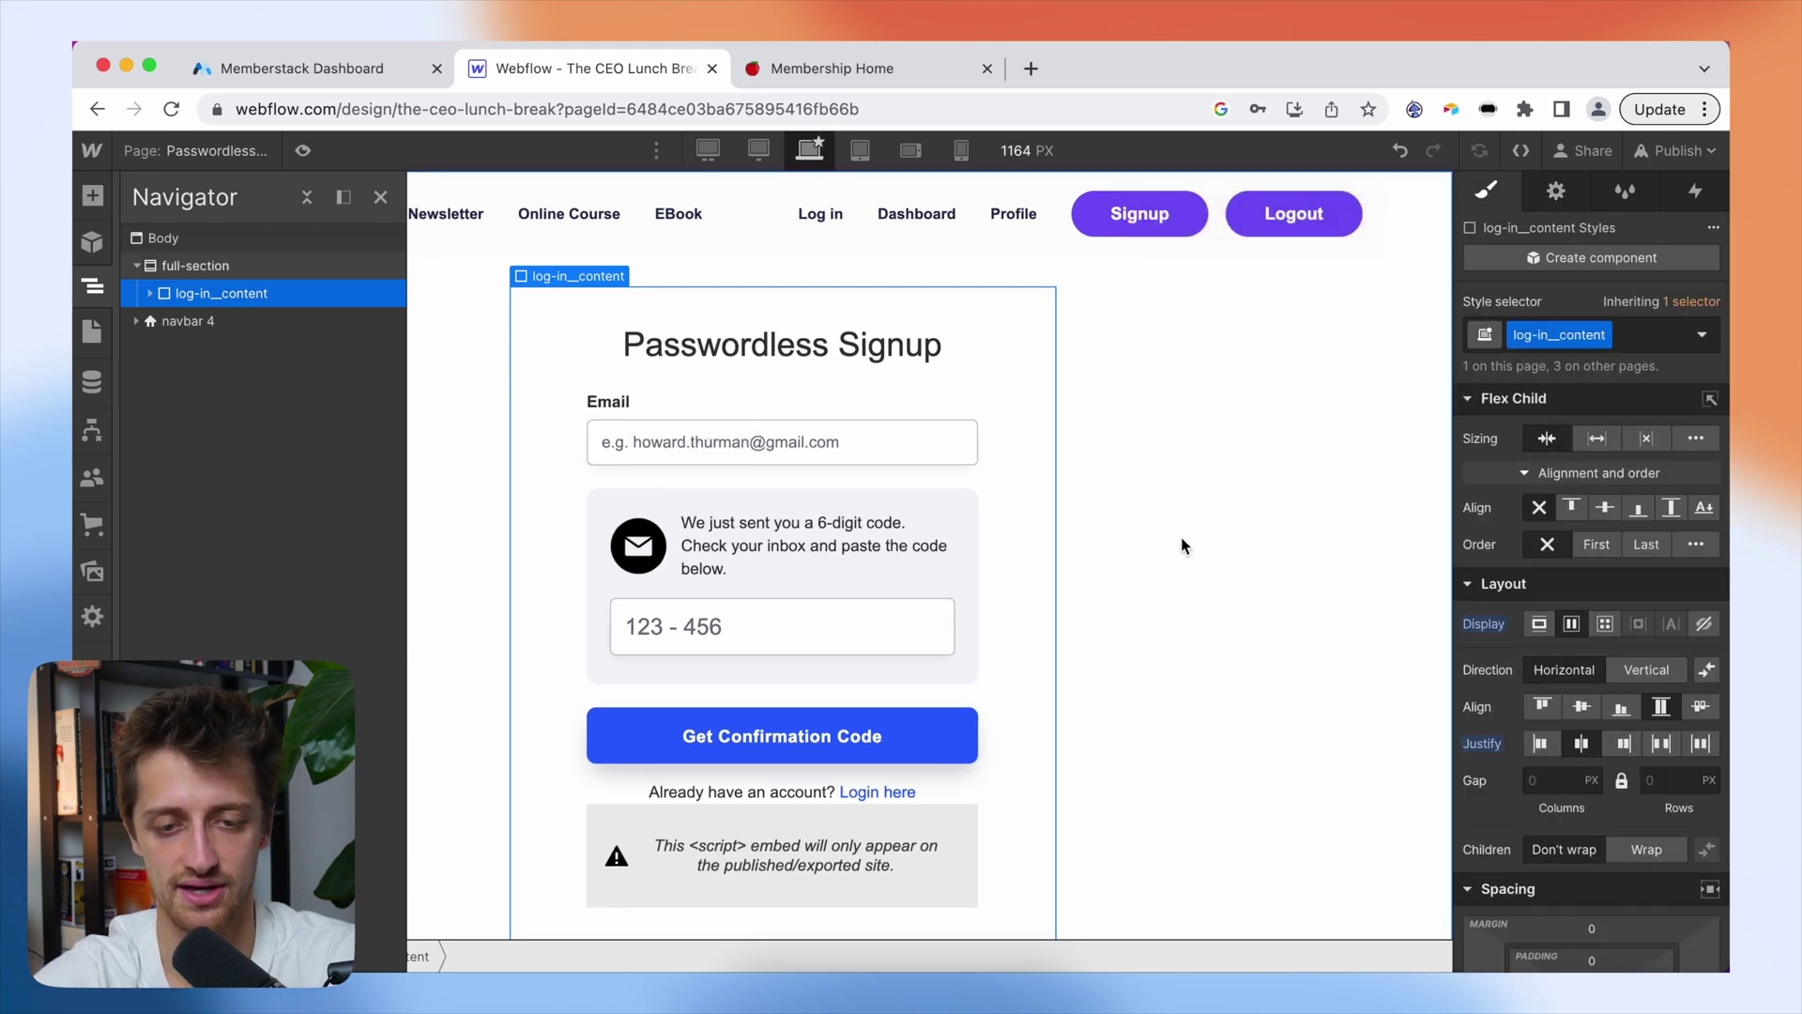
scroll(1118, 601, down, 2)
scroll(1114, 610, up, 3)
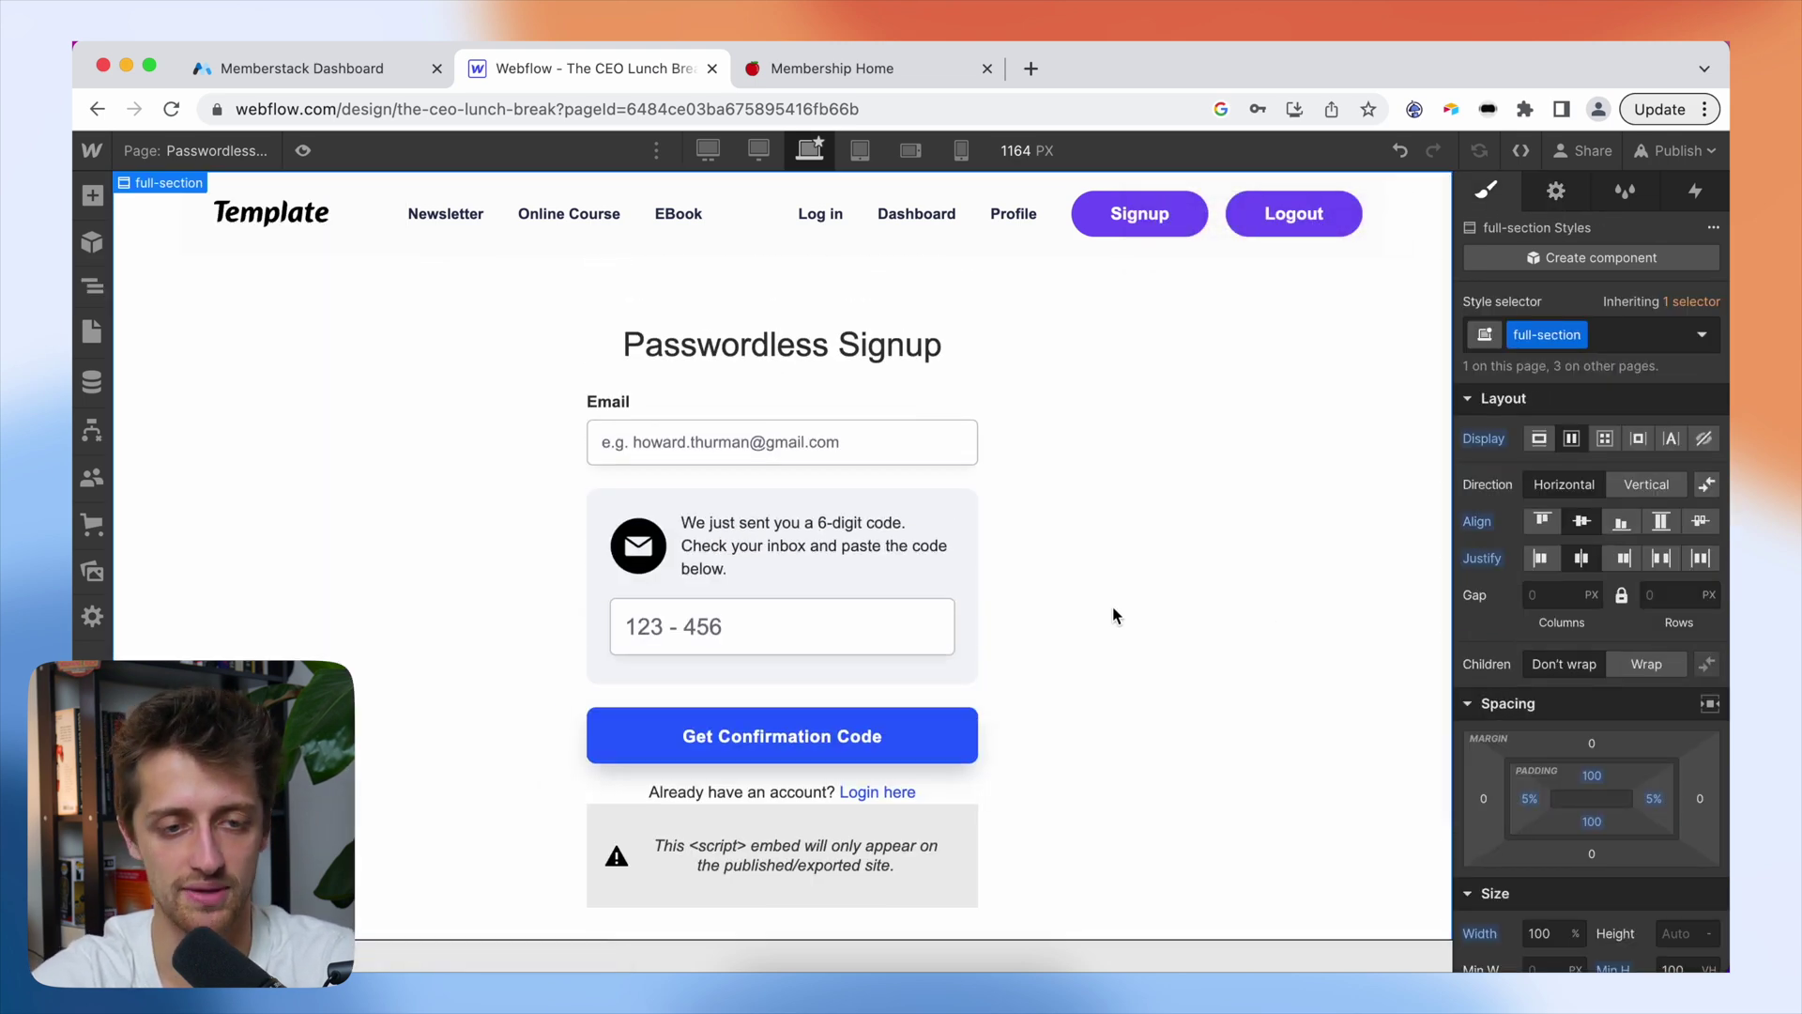
- Copy the Passwordless Login component from Memberstack's passwordless component list
click(333, 75)
click(449, 411)
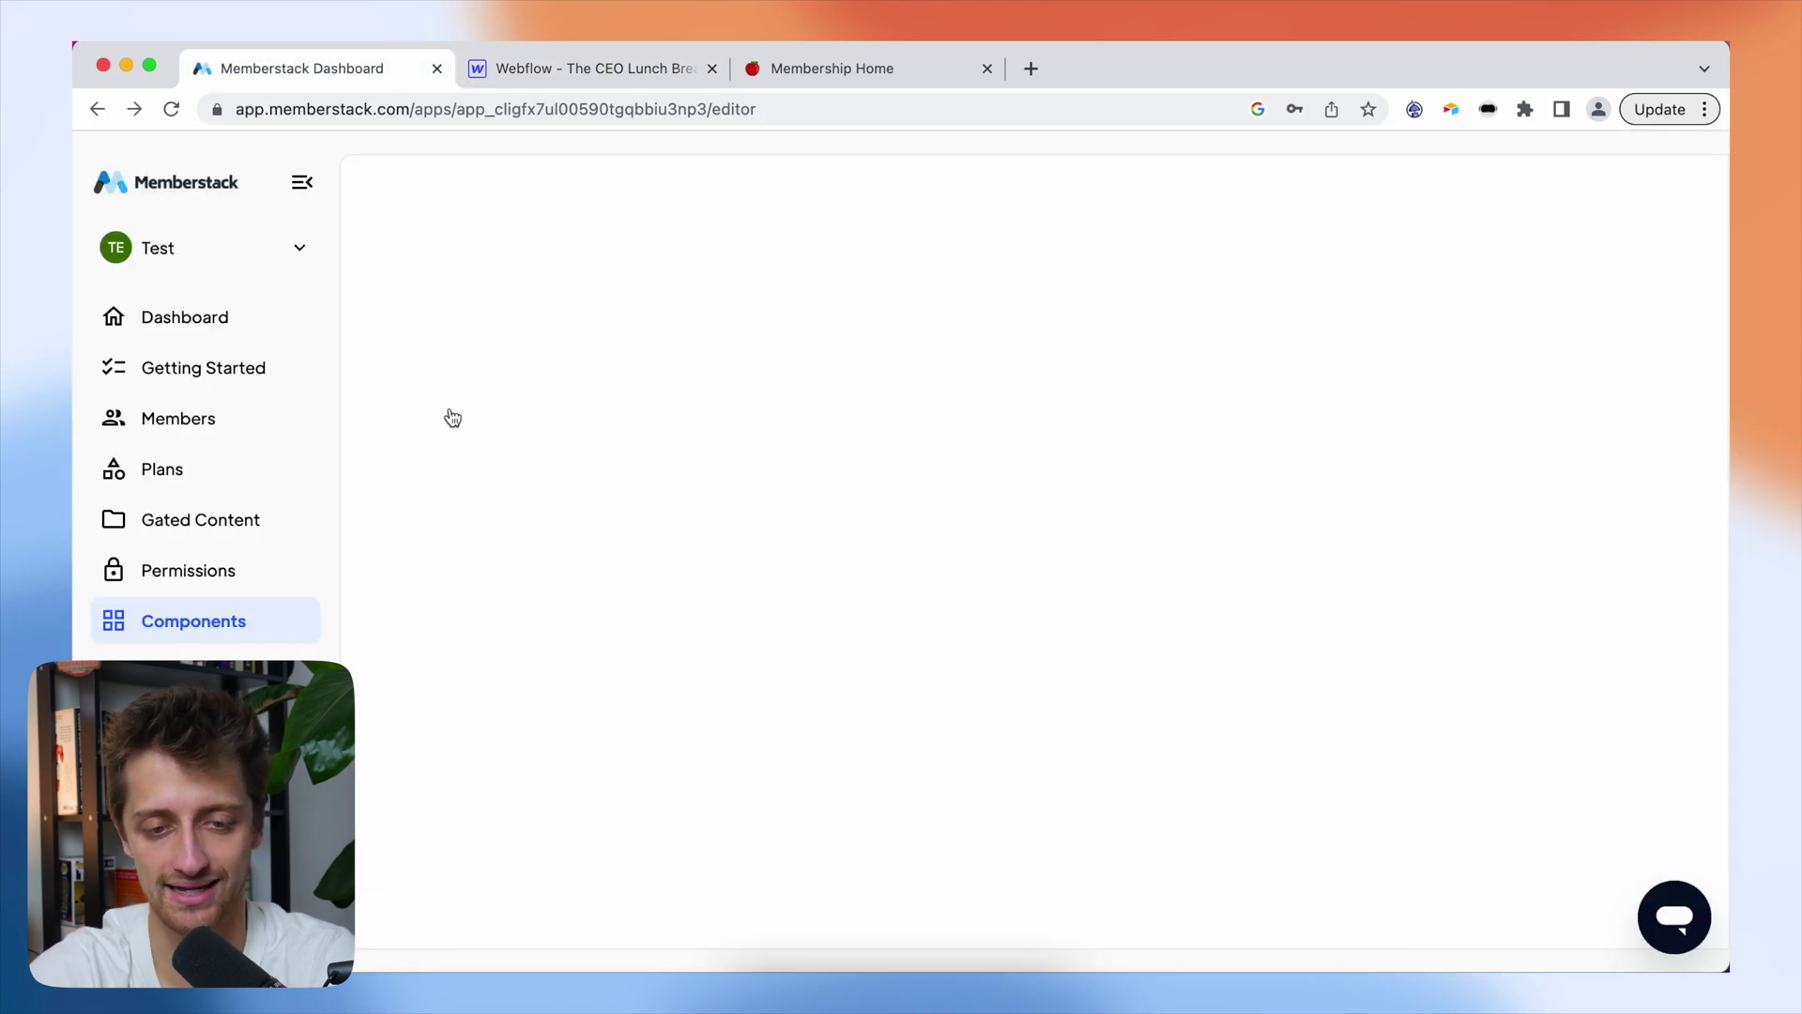
scroll(830, 477, down, 5)
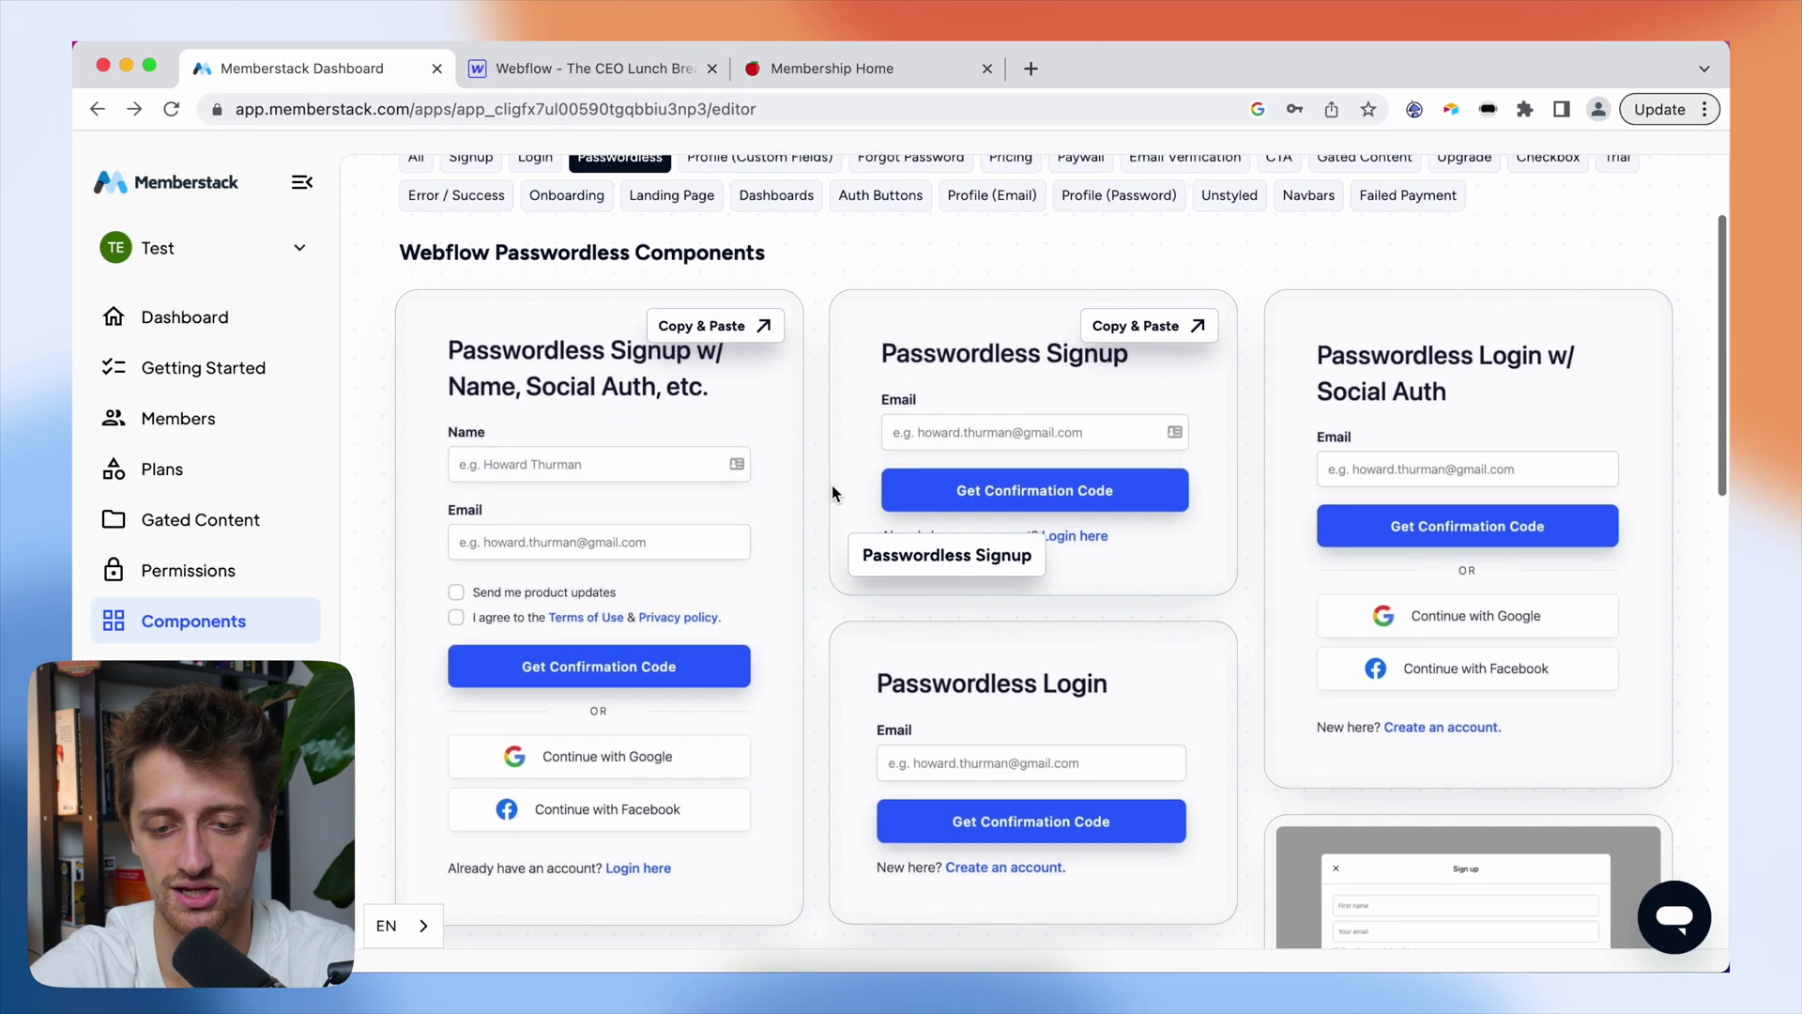
click(971, 608)
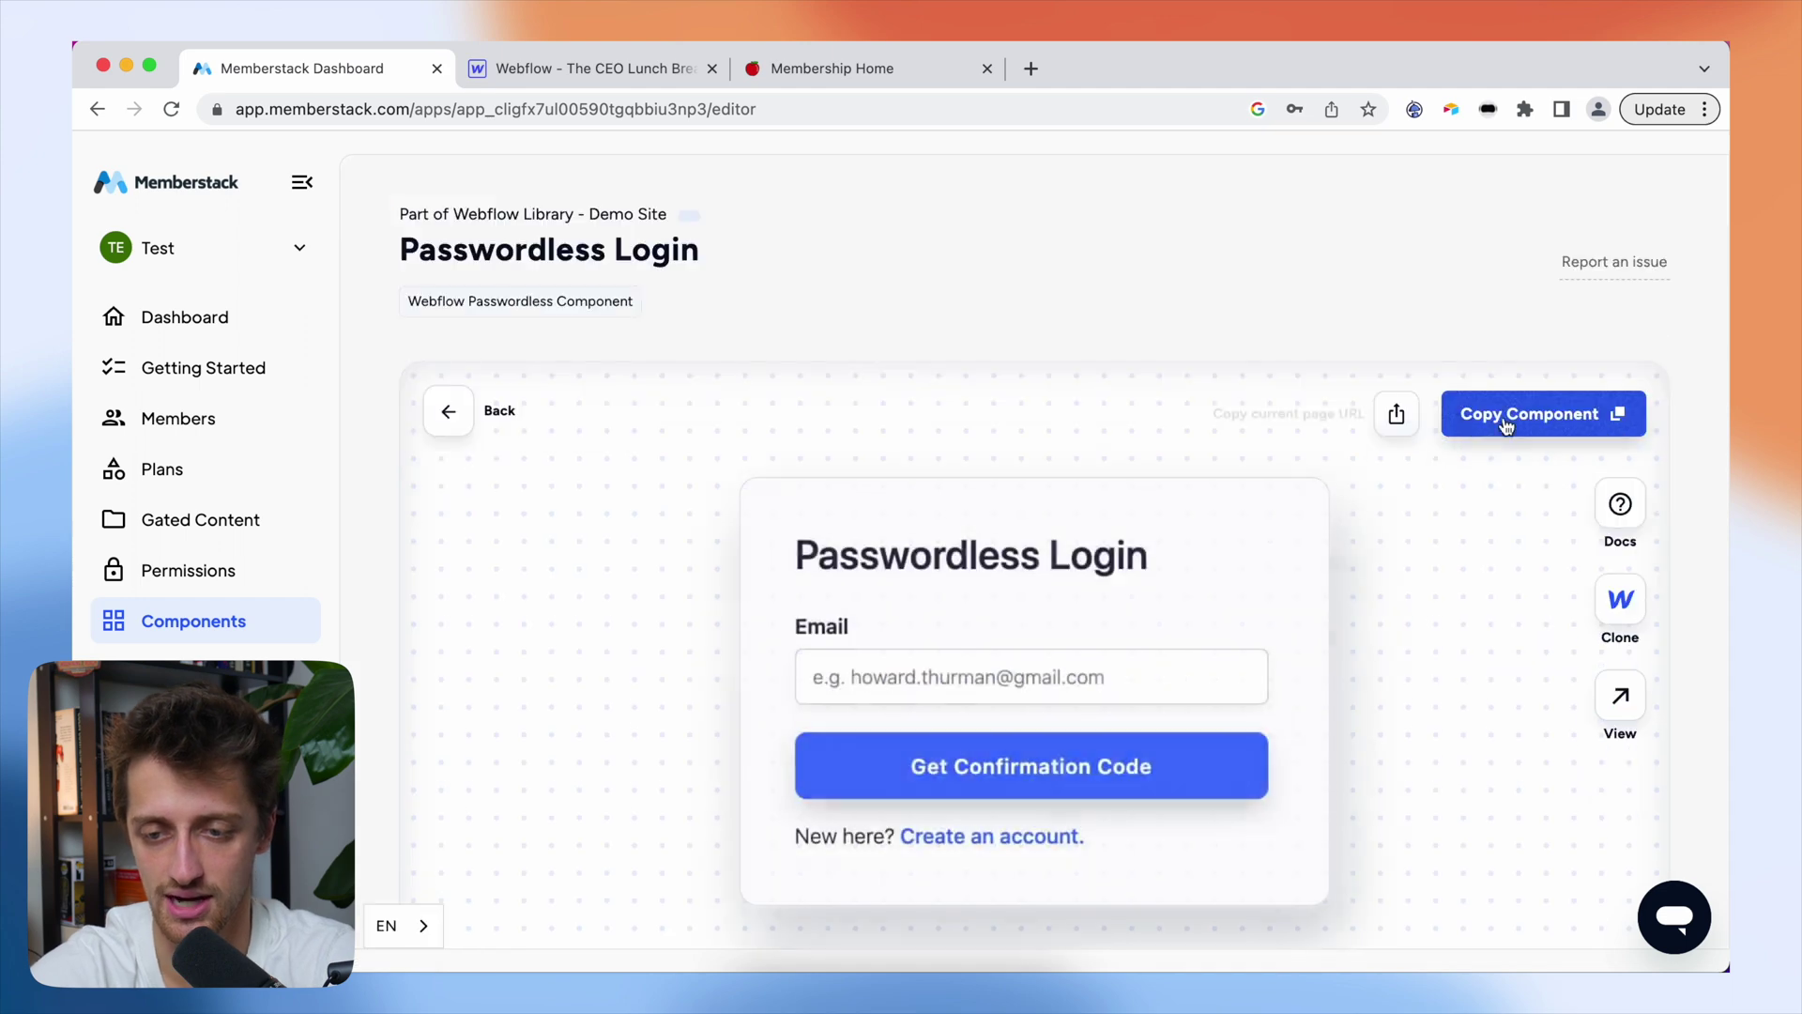
click(1547, 414)
click(644, 76)
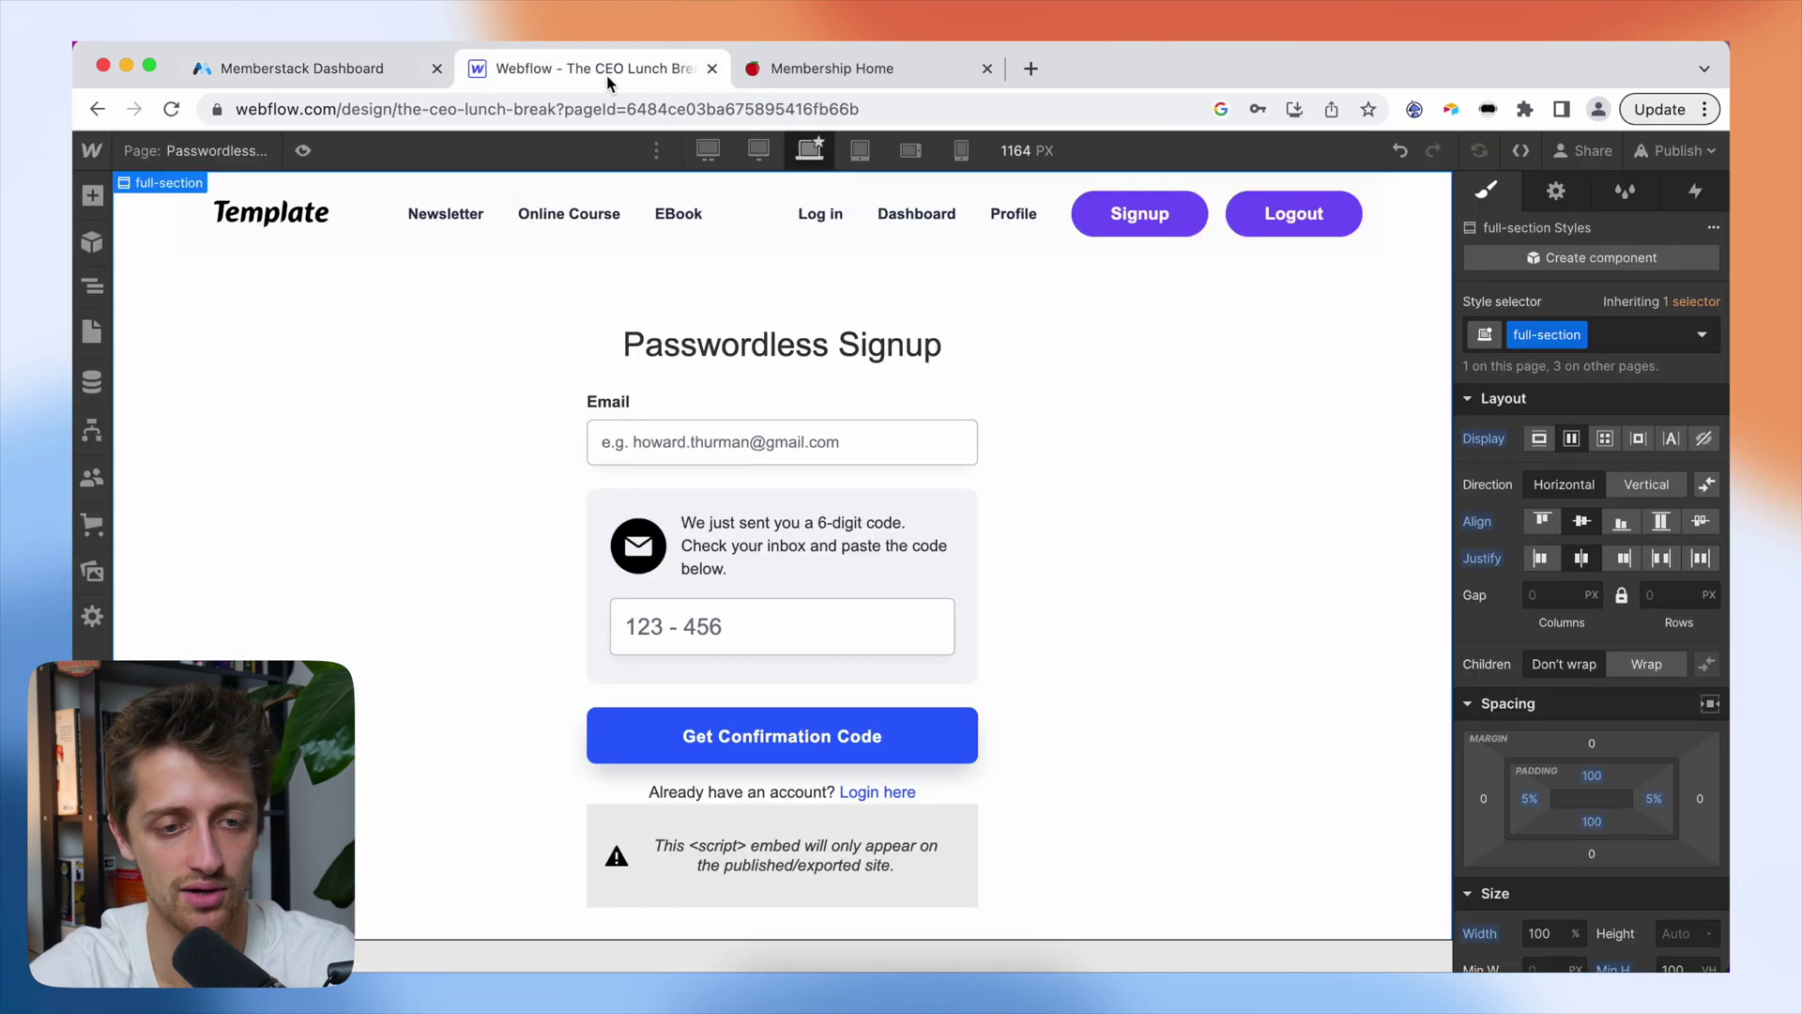
- Paste the Passwordless Login form into the Login page's log-in_content container
click(210, 148)
click(178, 360)
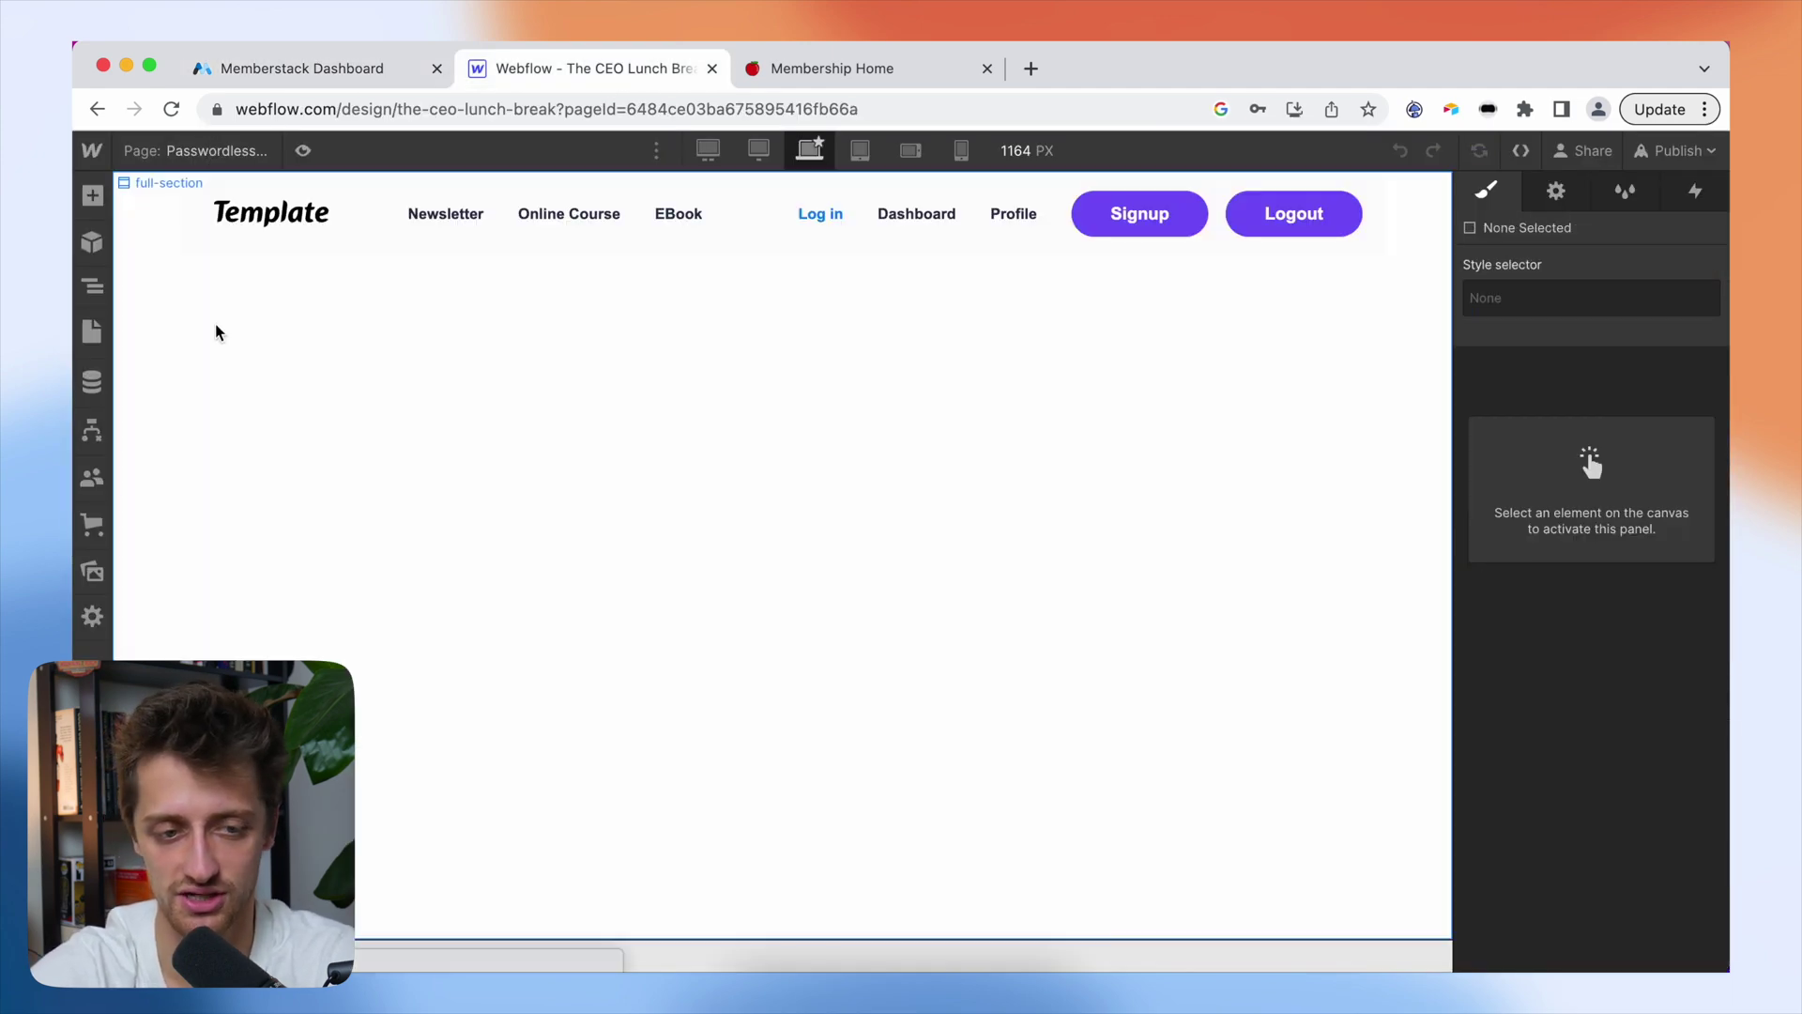
click(102, 293)
click(137, 266)
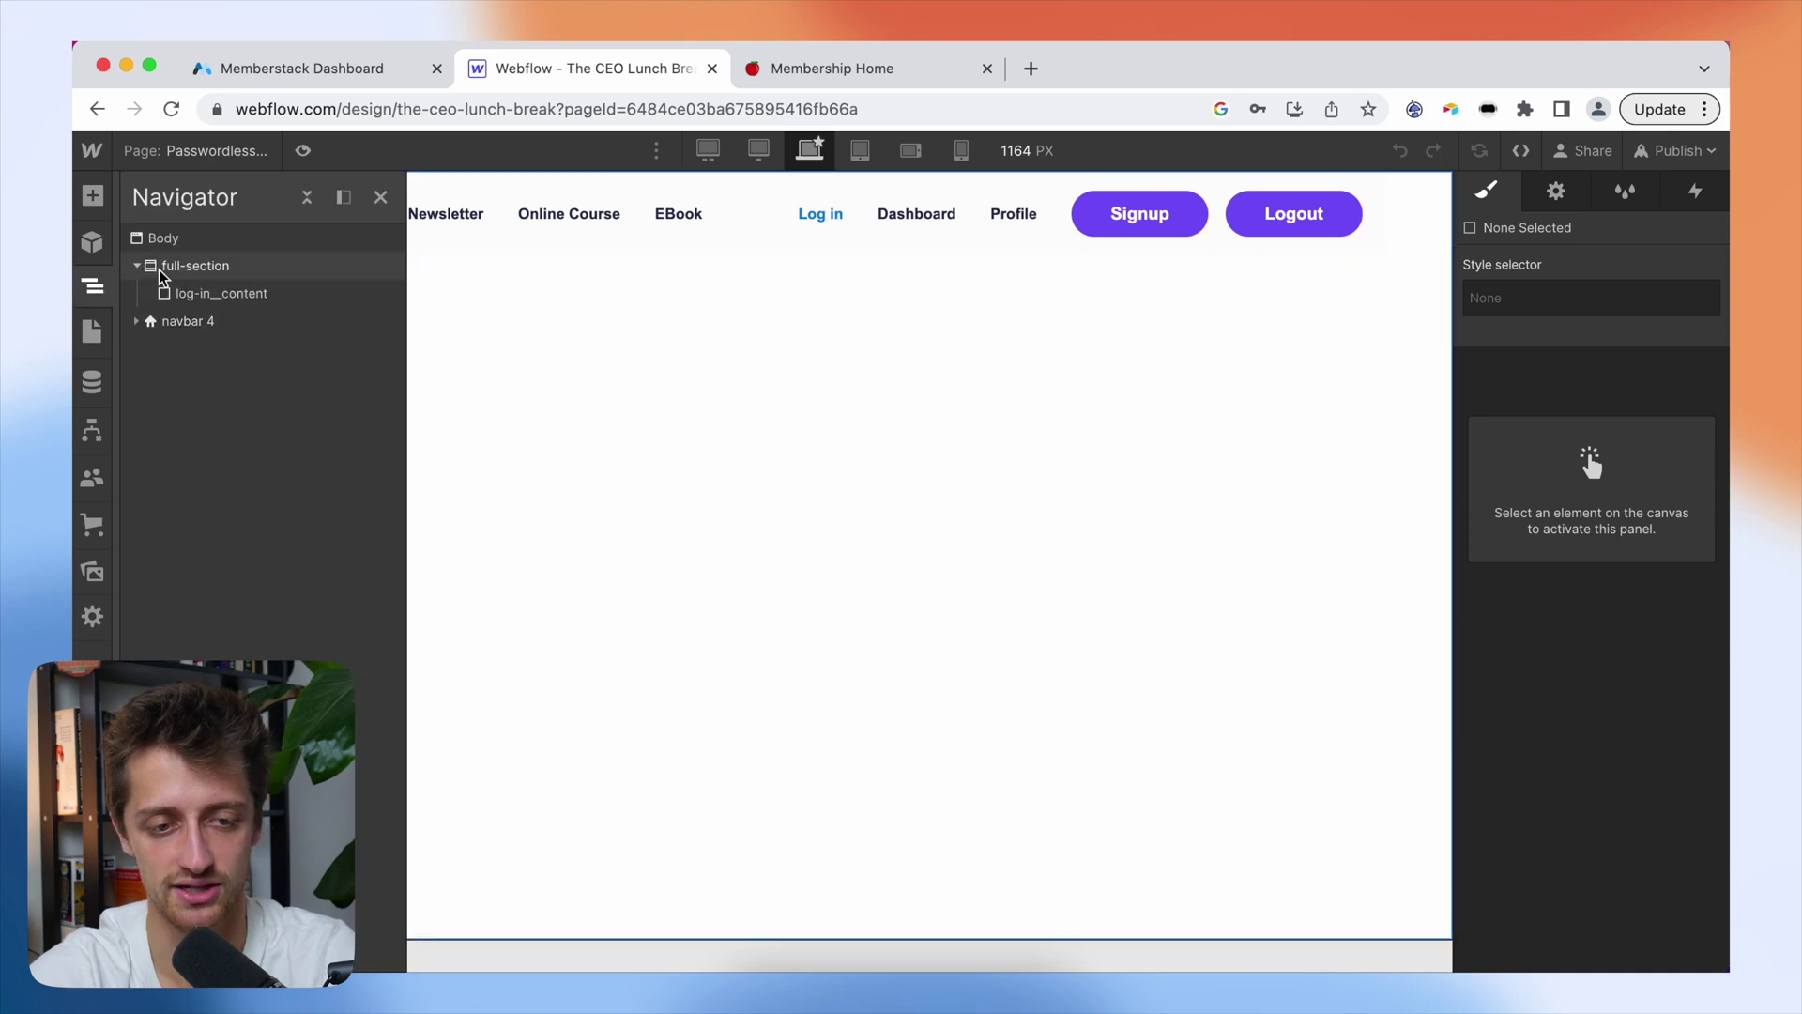
click(199, 292)
click(995, 413)
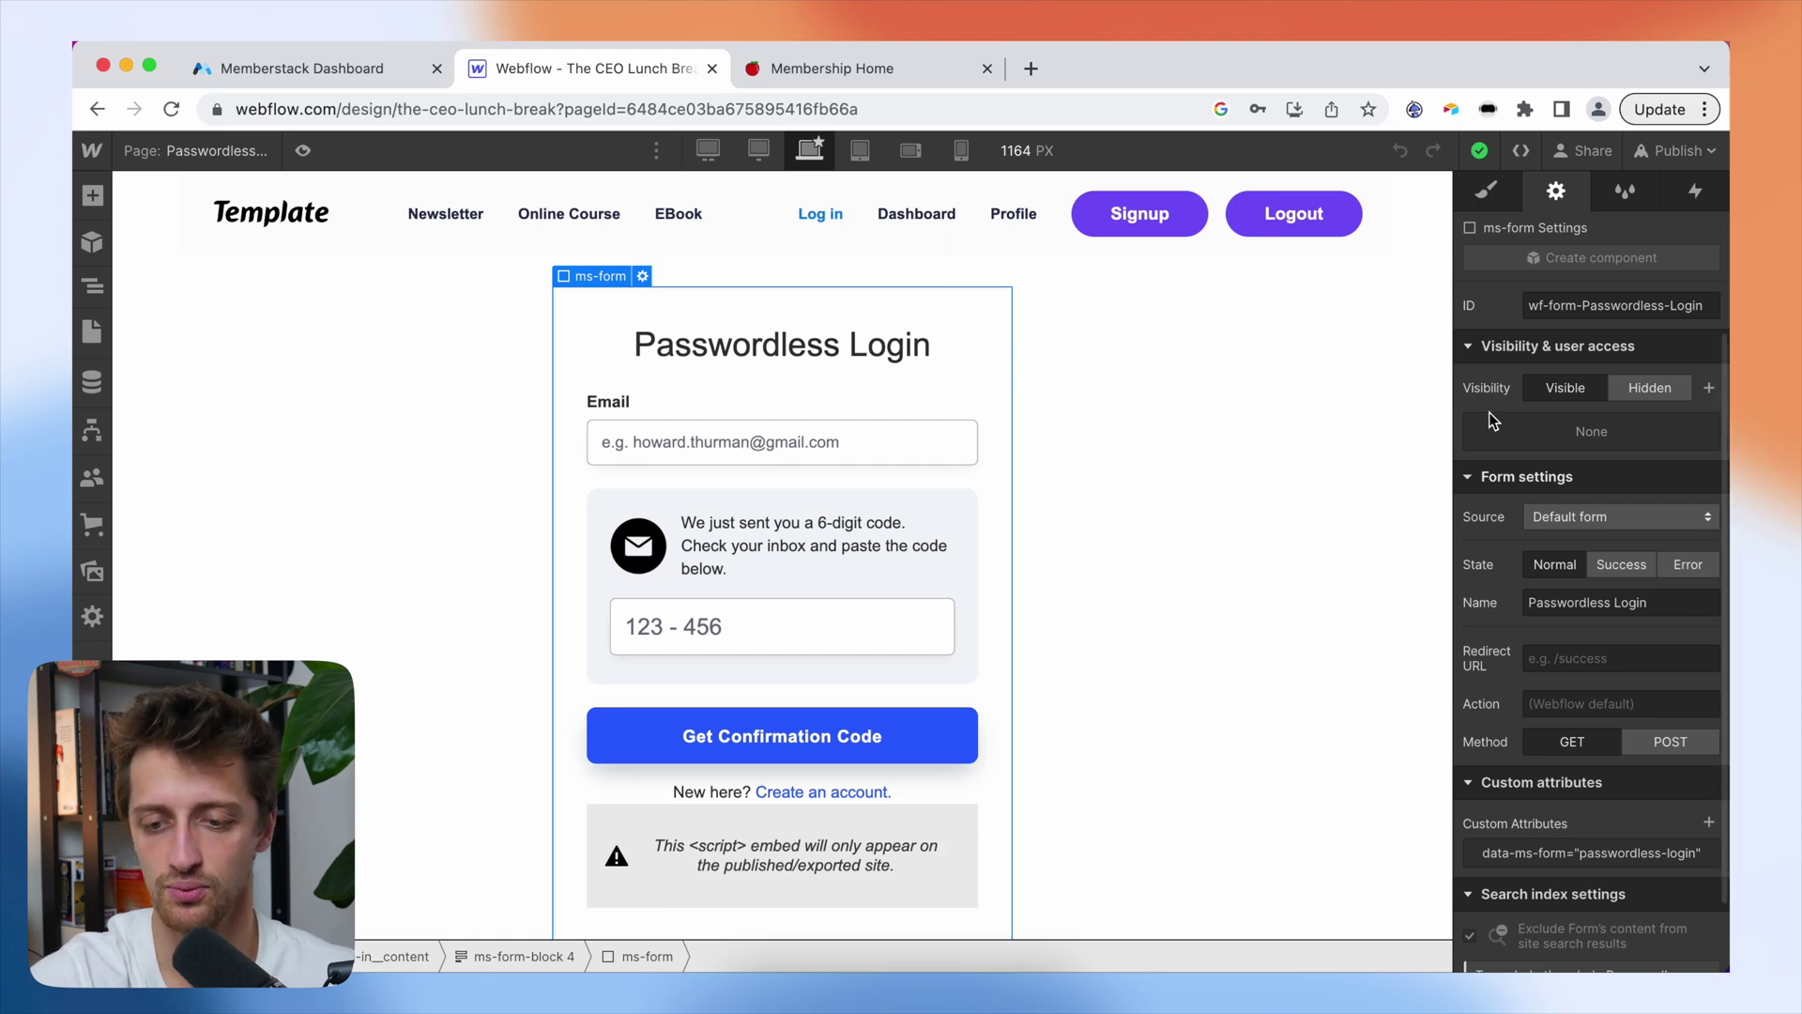
- Inspect the login form's data-ms-form attribute with value passwordless-login
scroll(1540, 564, down, 2)
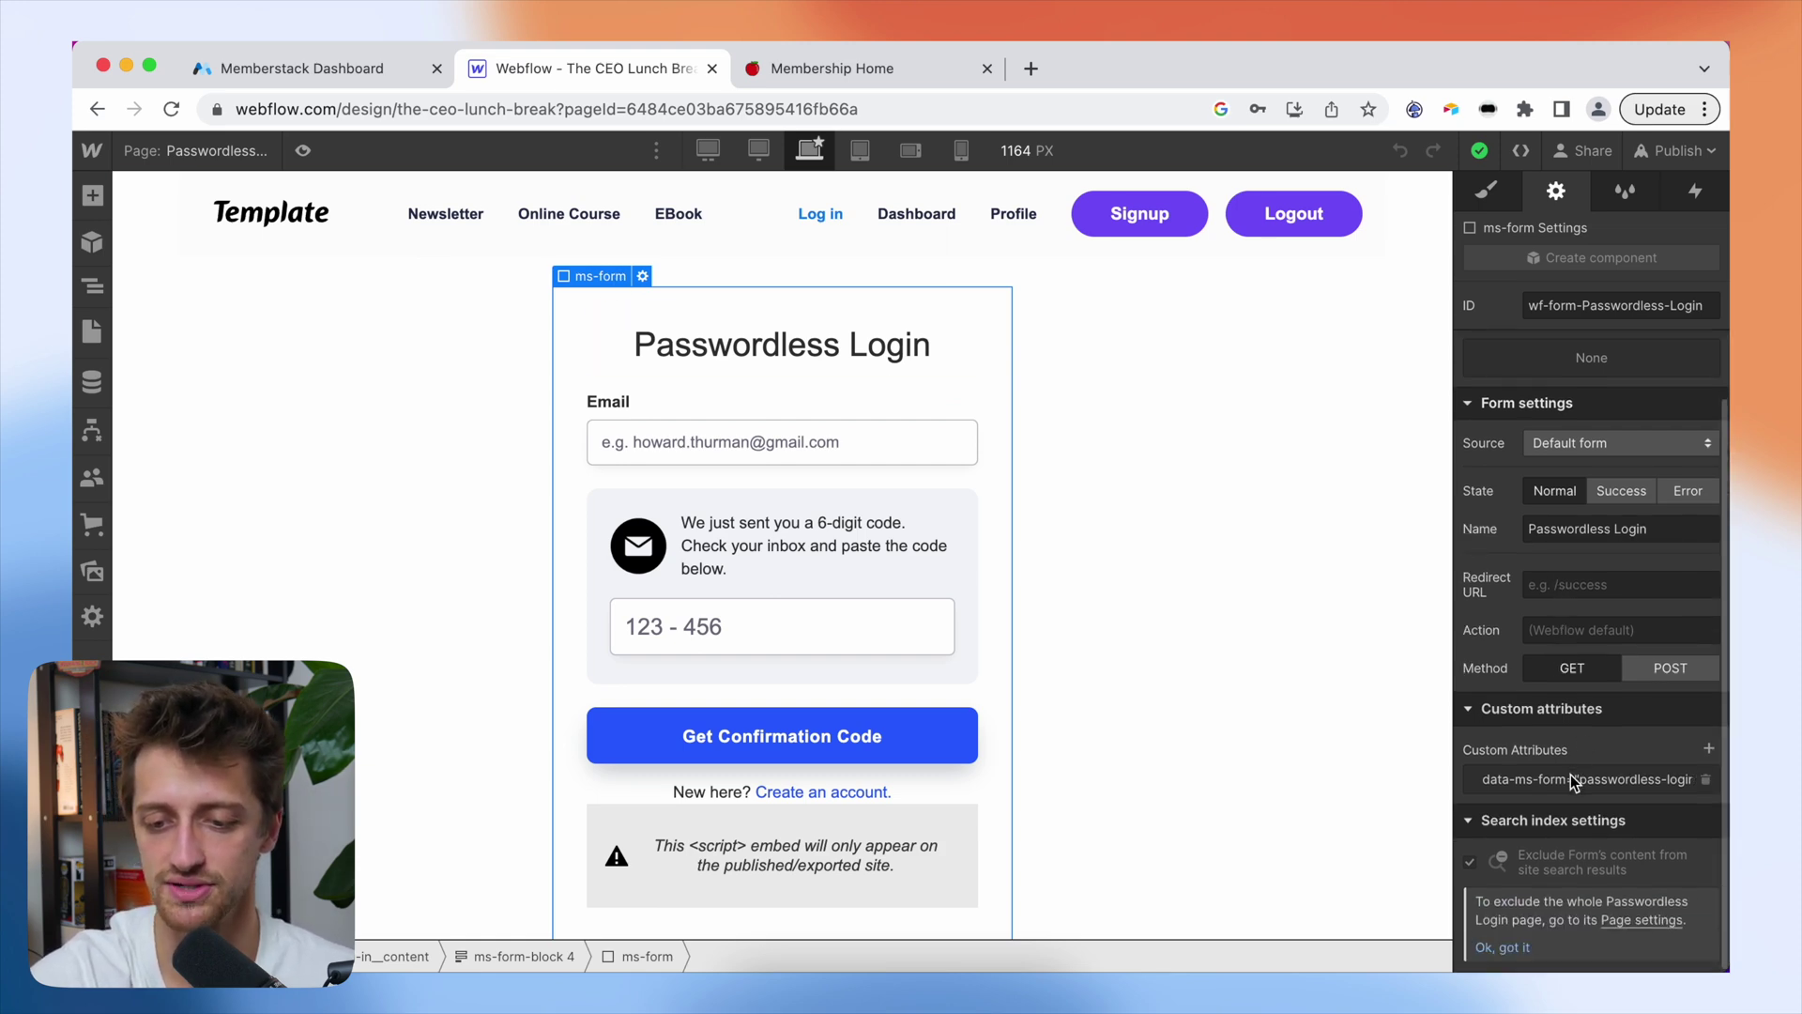
click(1570, 774)
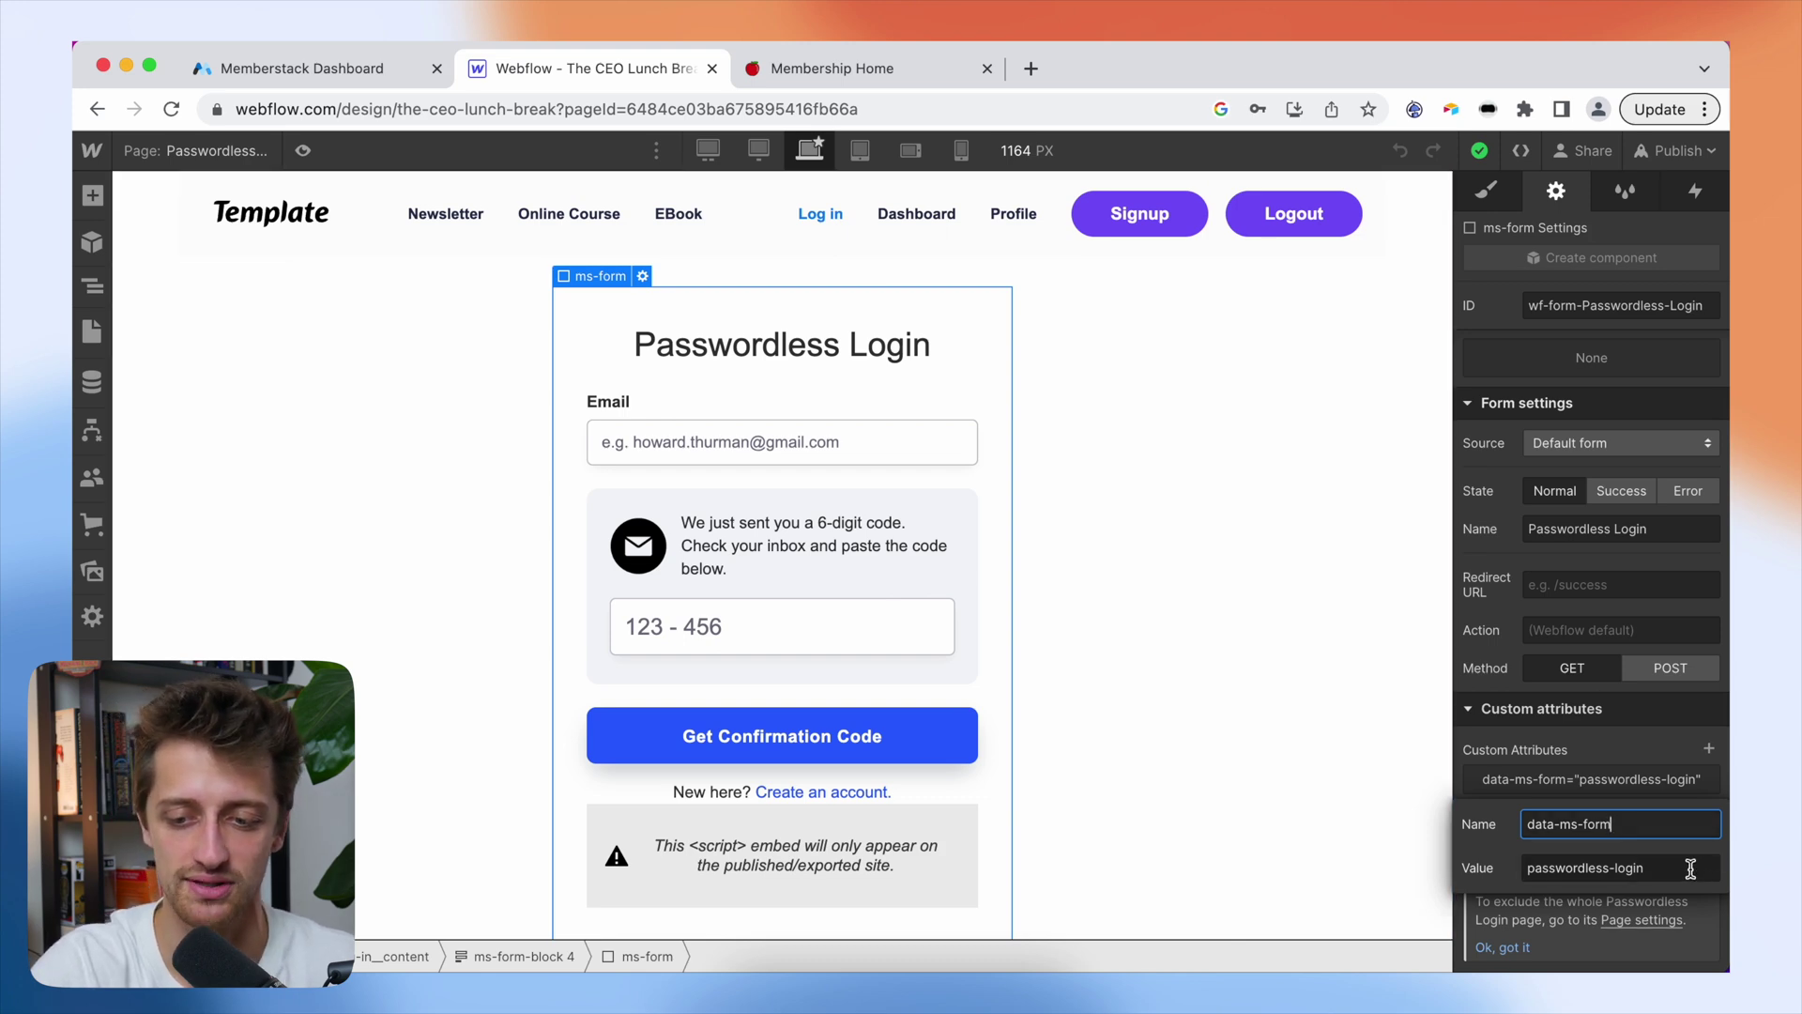
drag(1657, 868, 1538, 868)
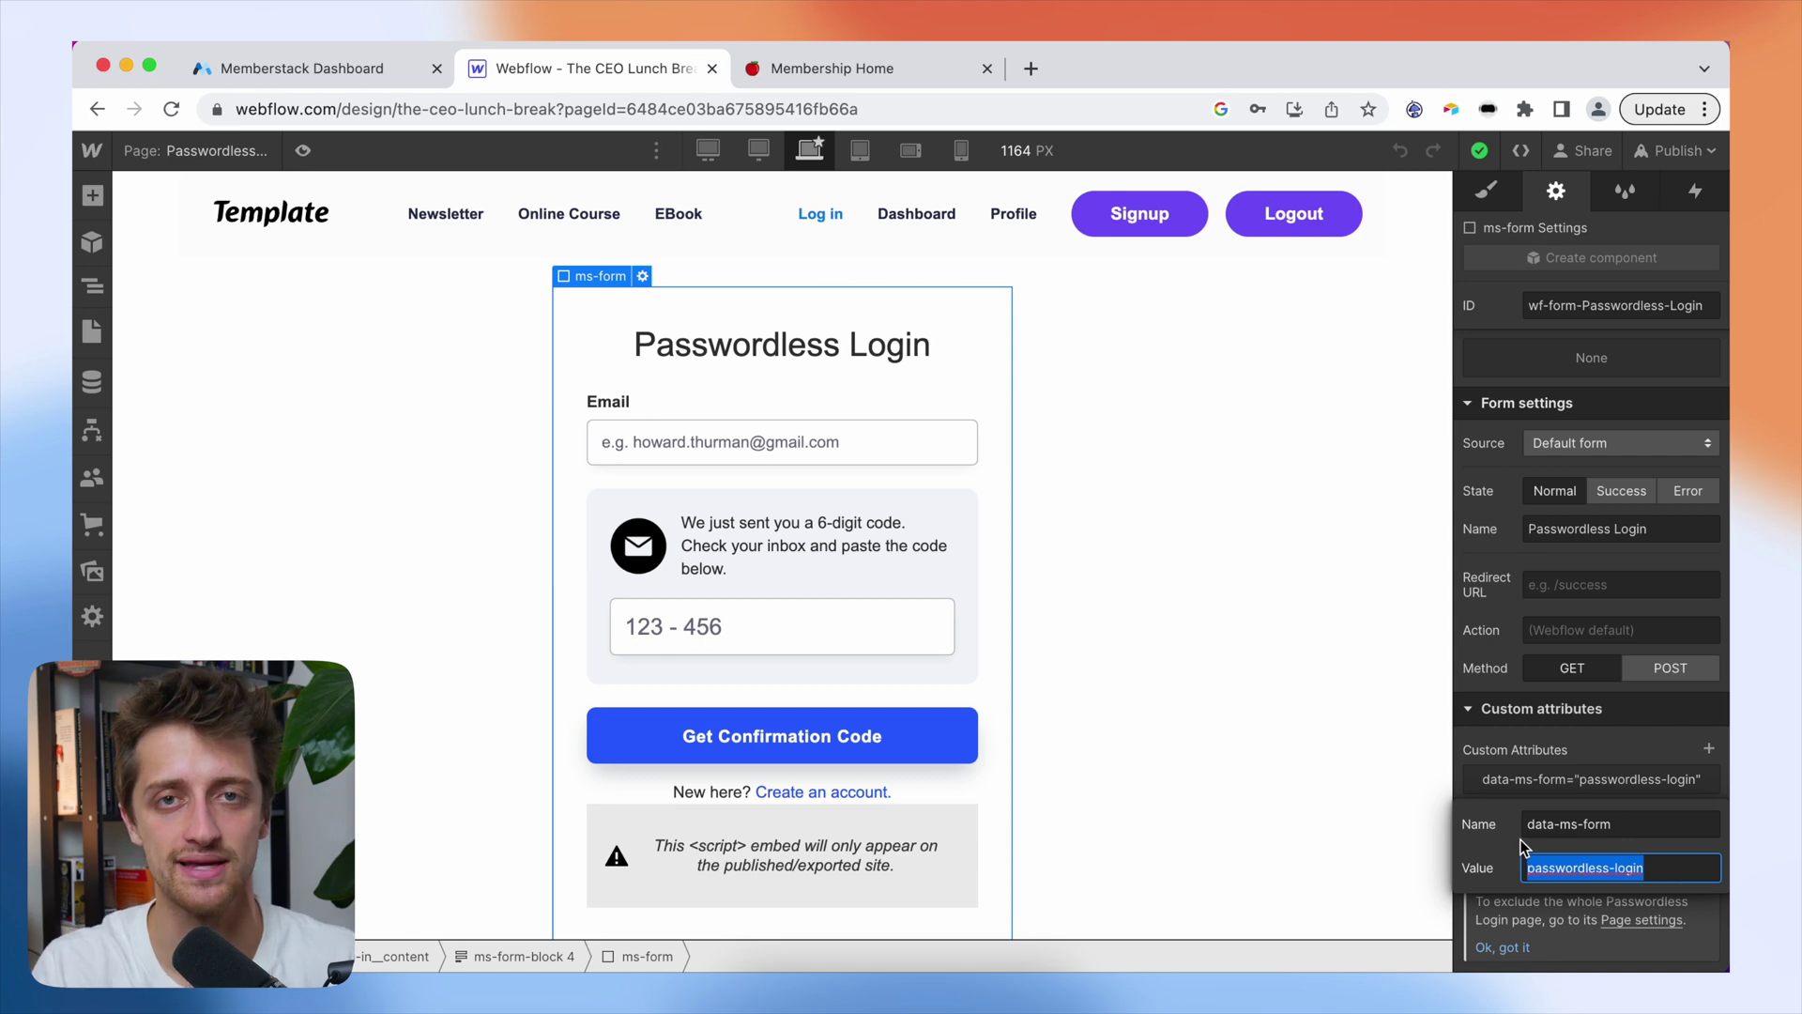
key(shift+Tab)
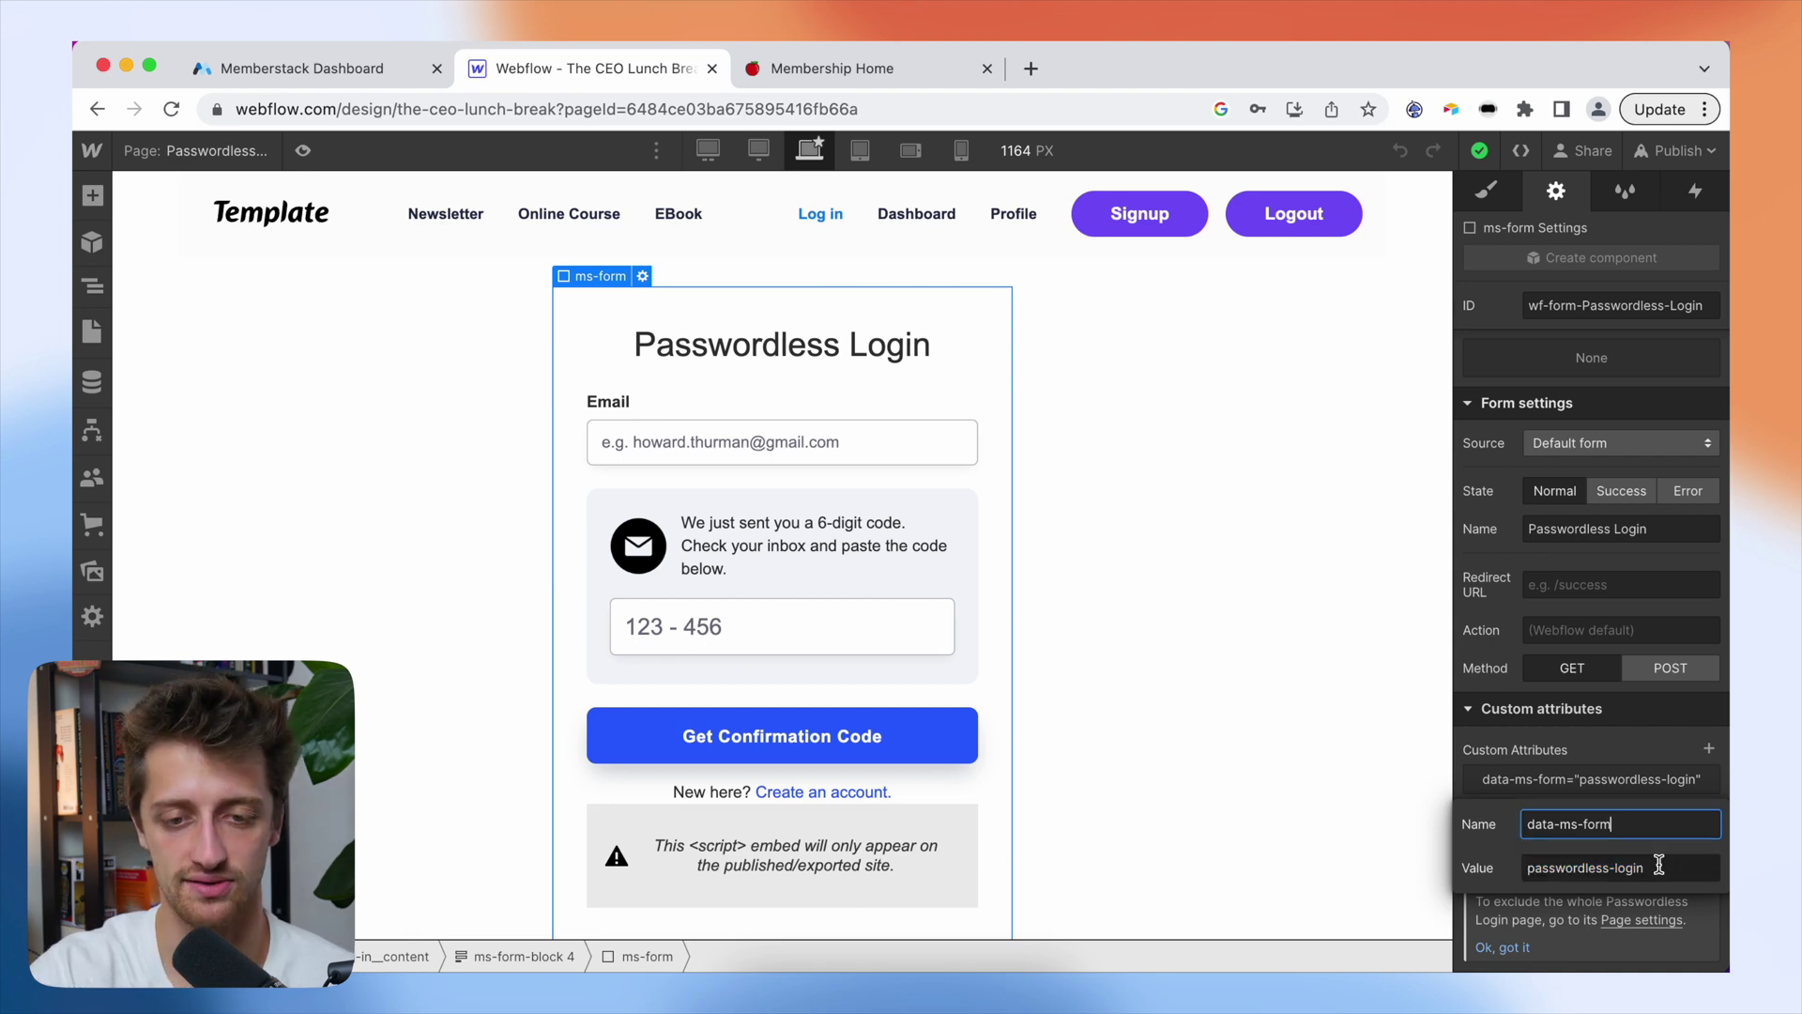
- Check the email input's data-ms-member="email" attribute, then select the code-entry step block
click(895, 453)
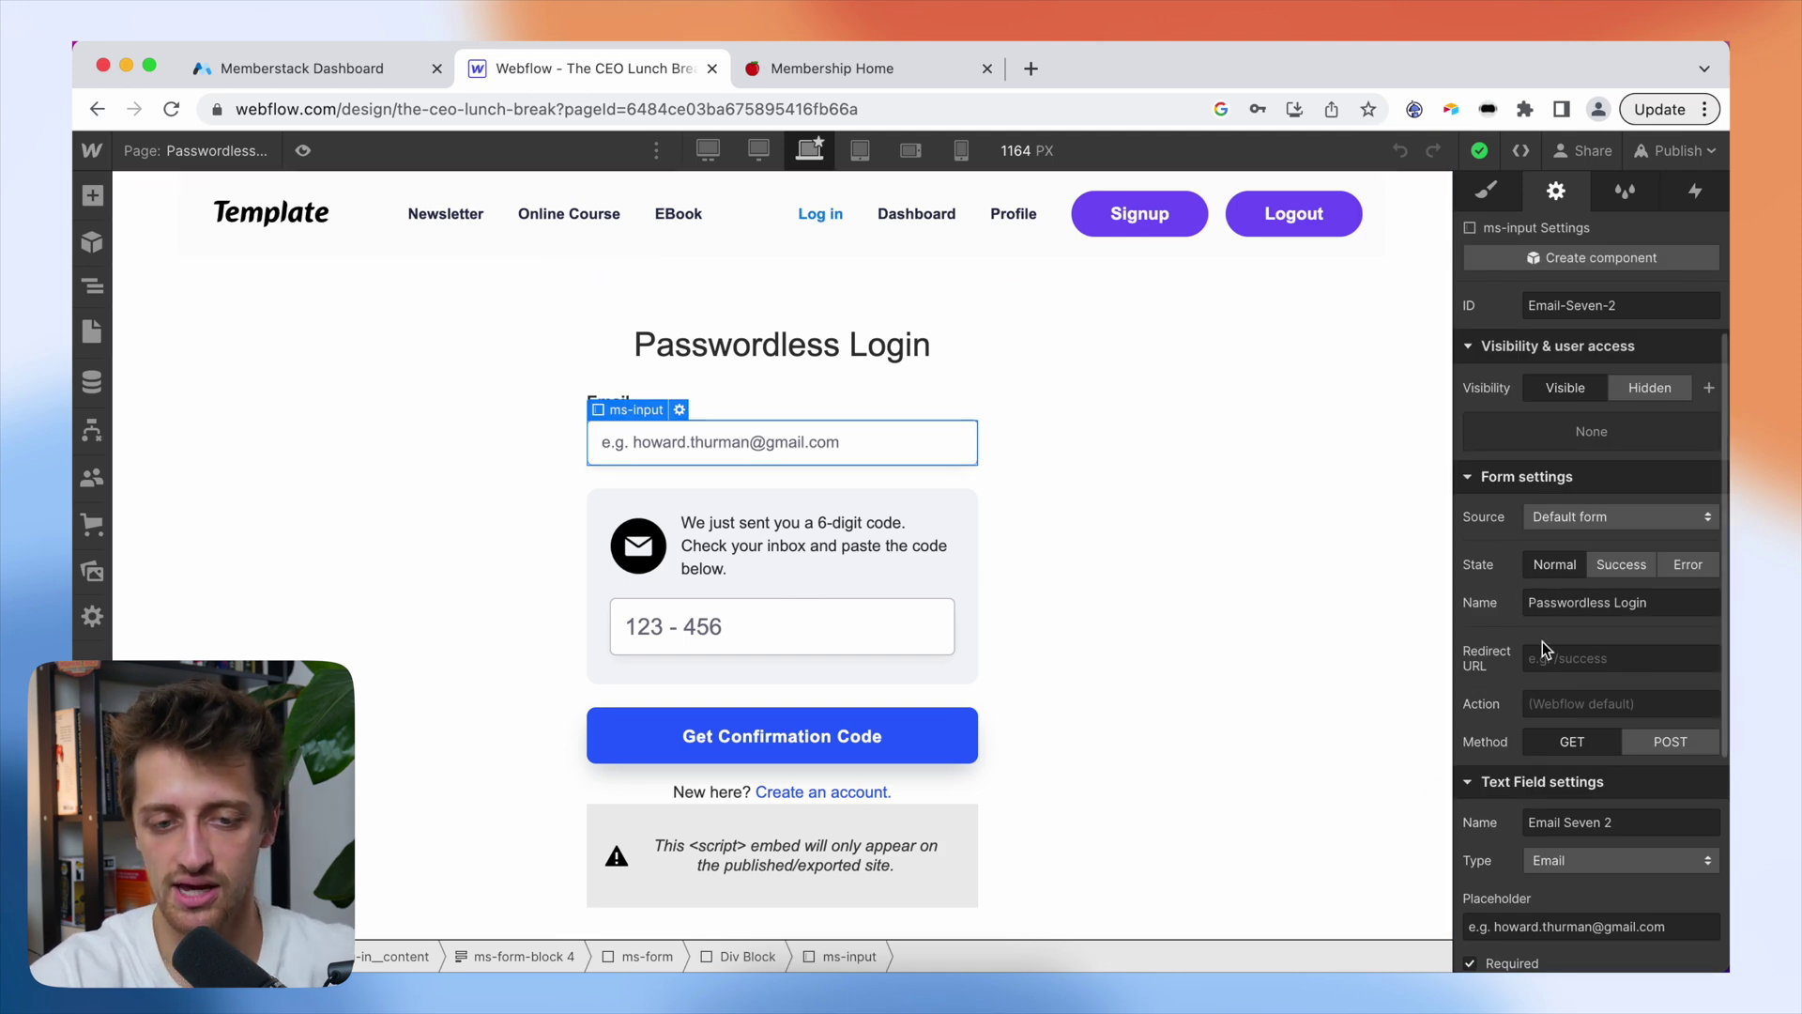
scroll(1596, 798, down, 5)
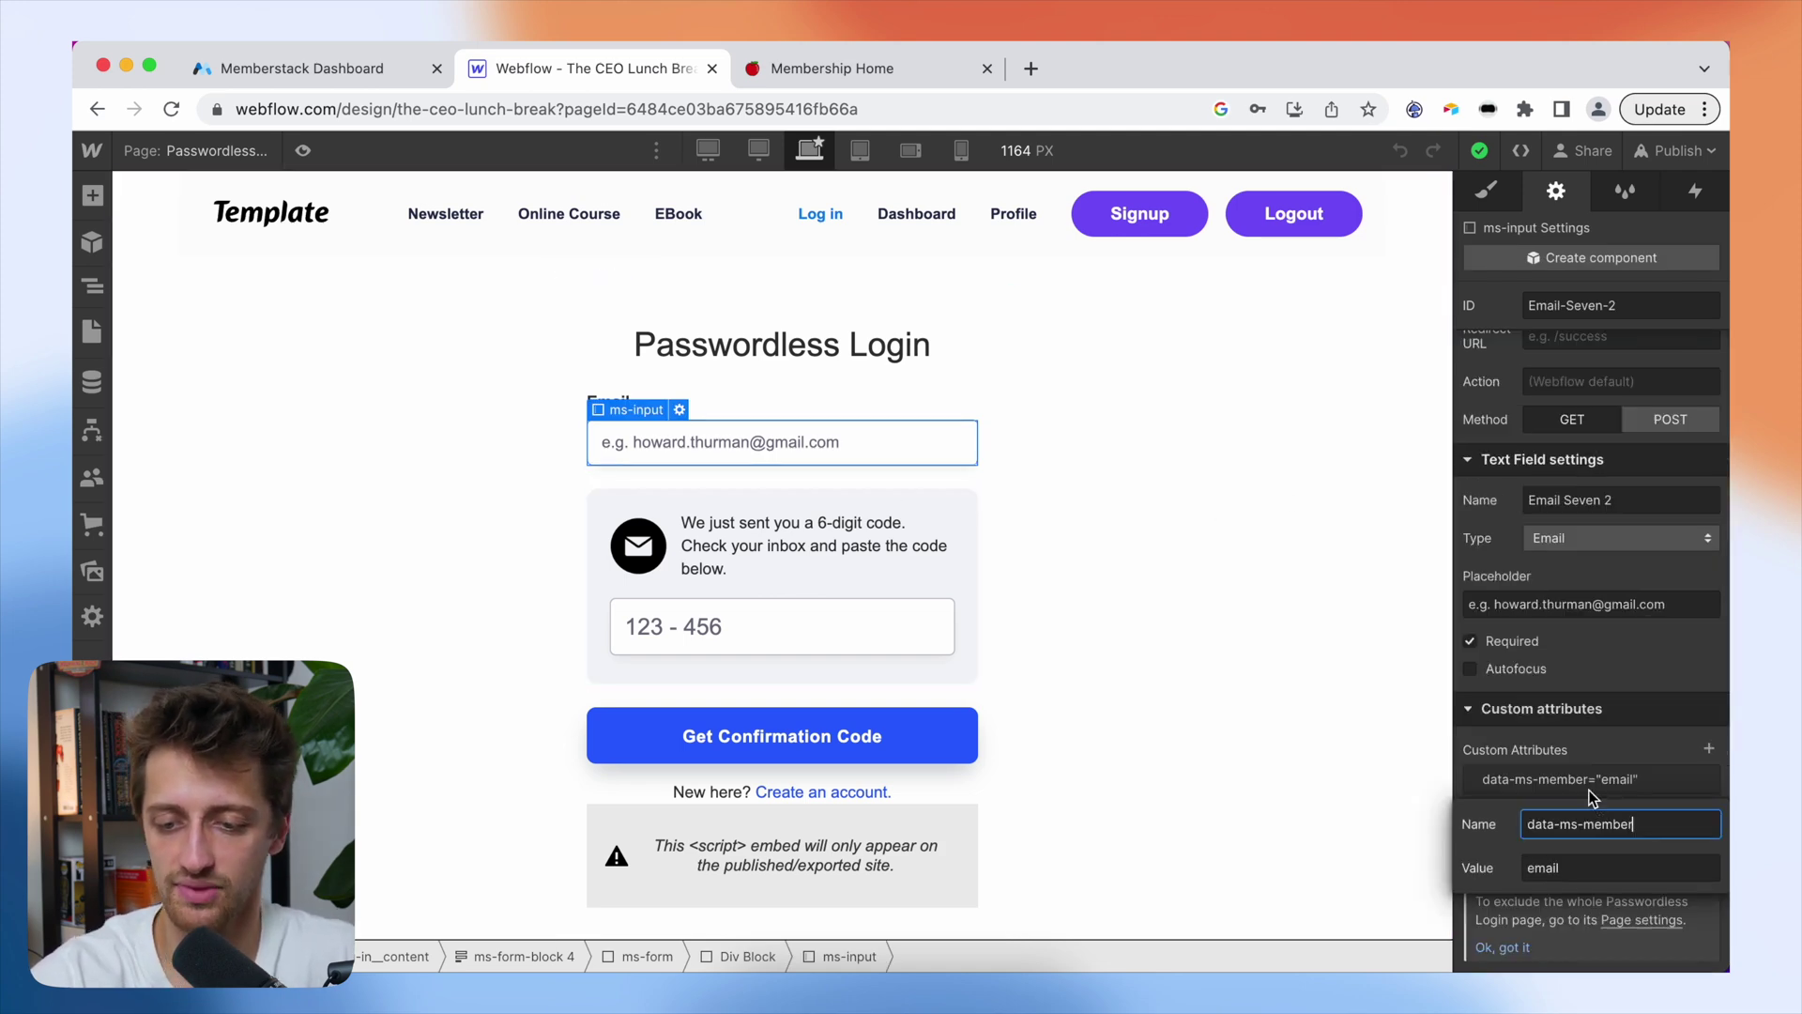
click(1587, 777)
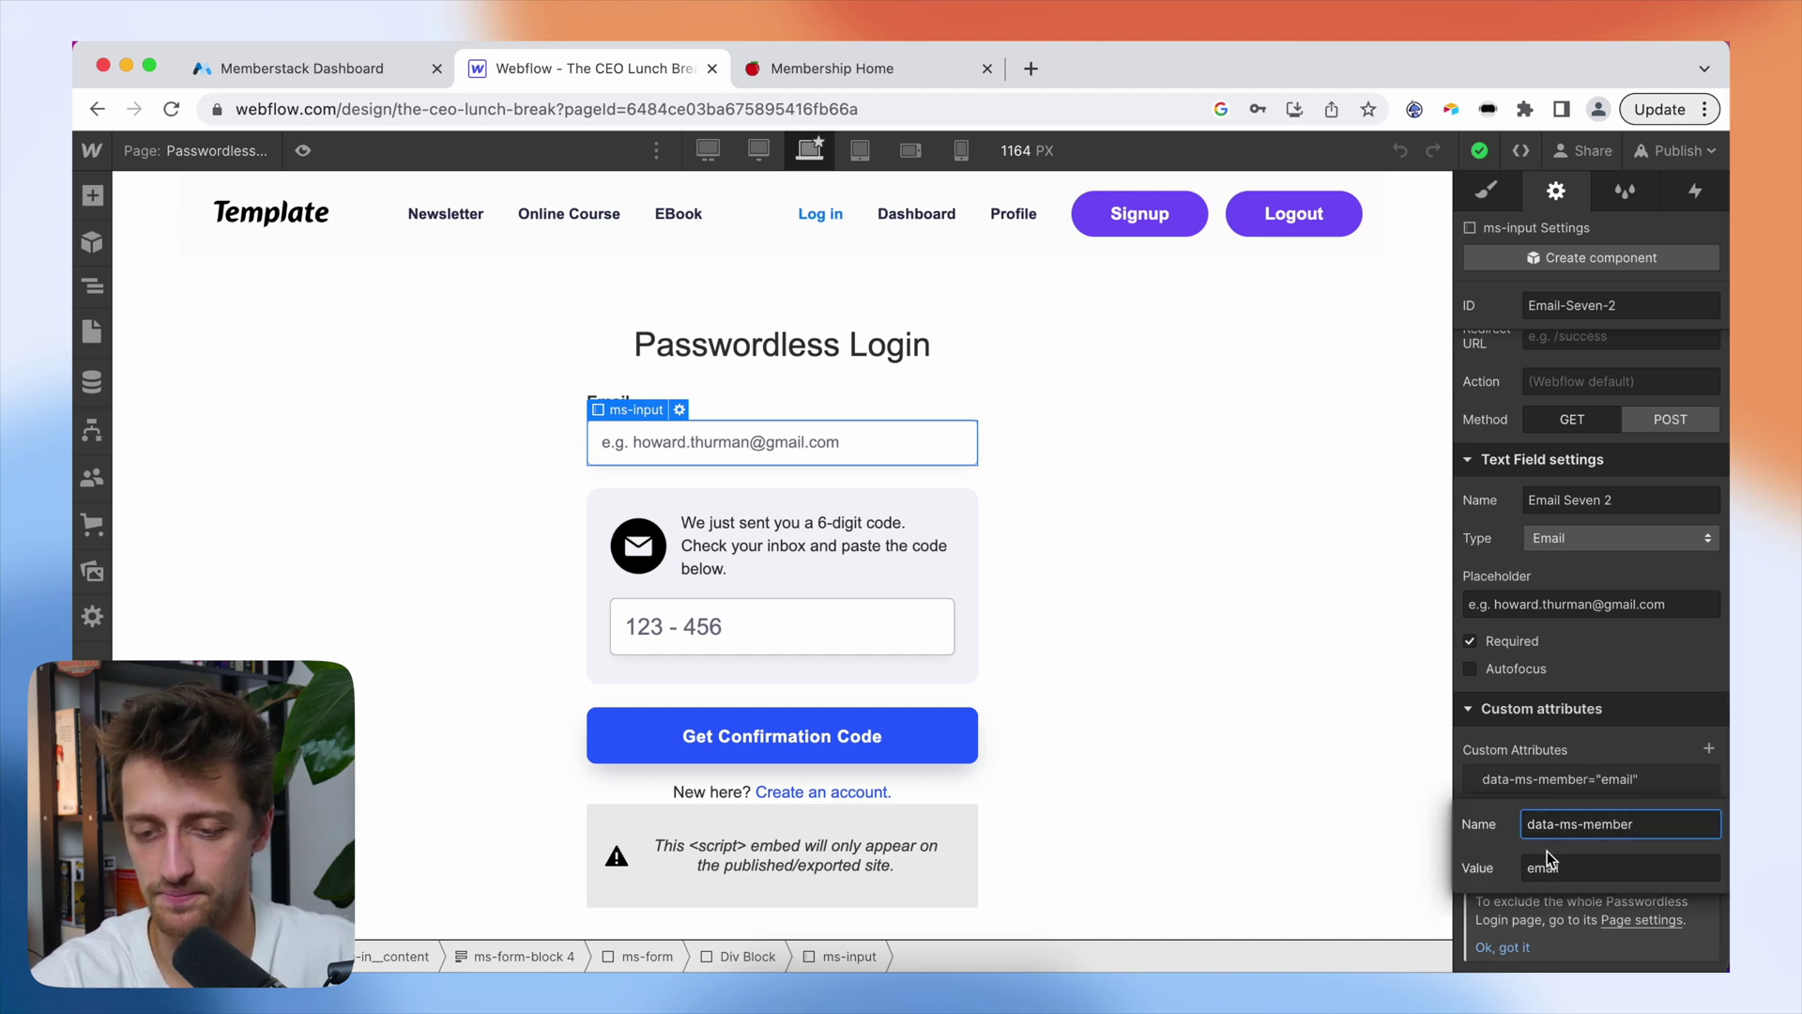
click(935, 426)
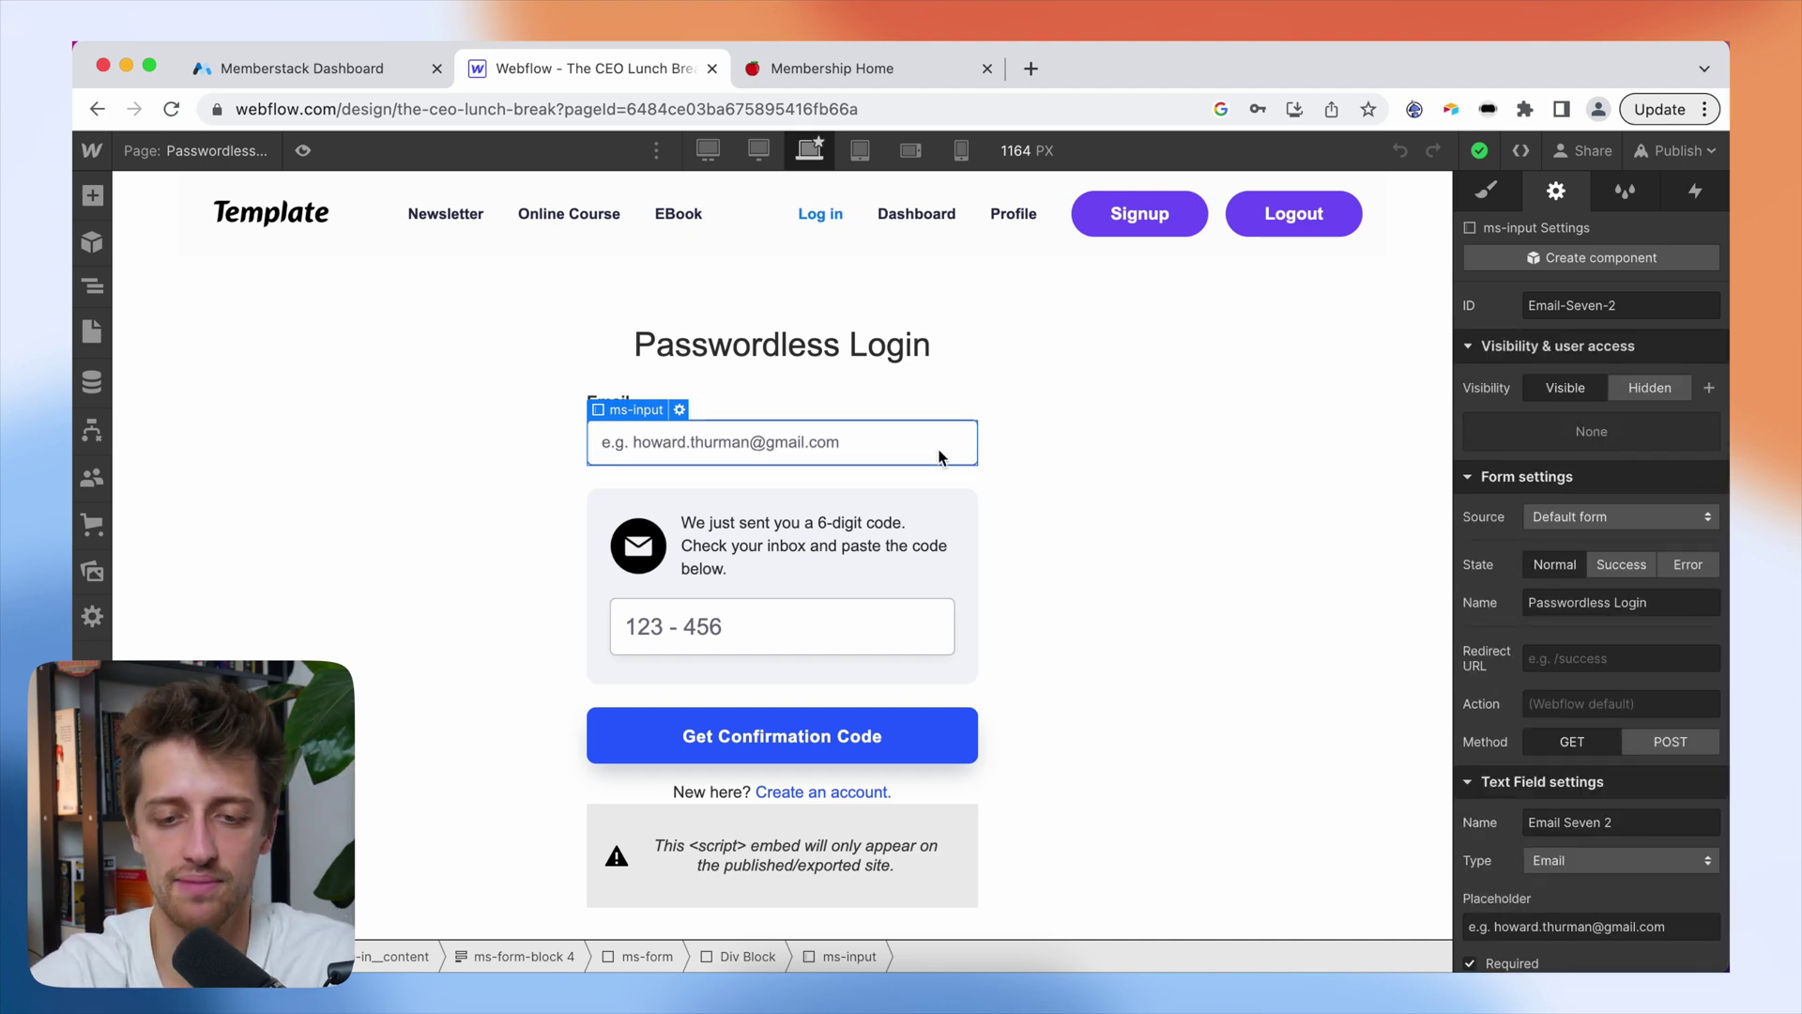
click(953, 498)
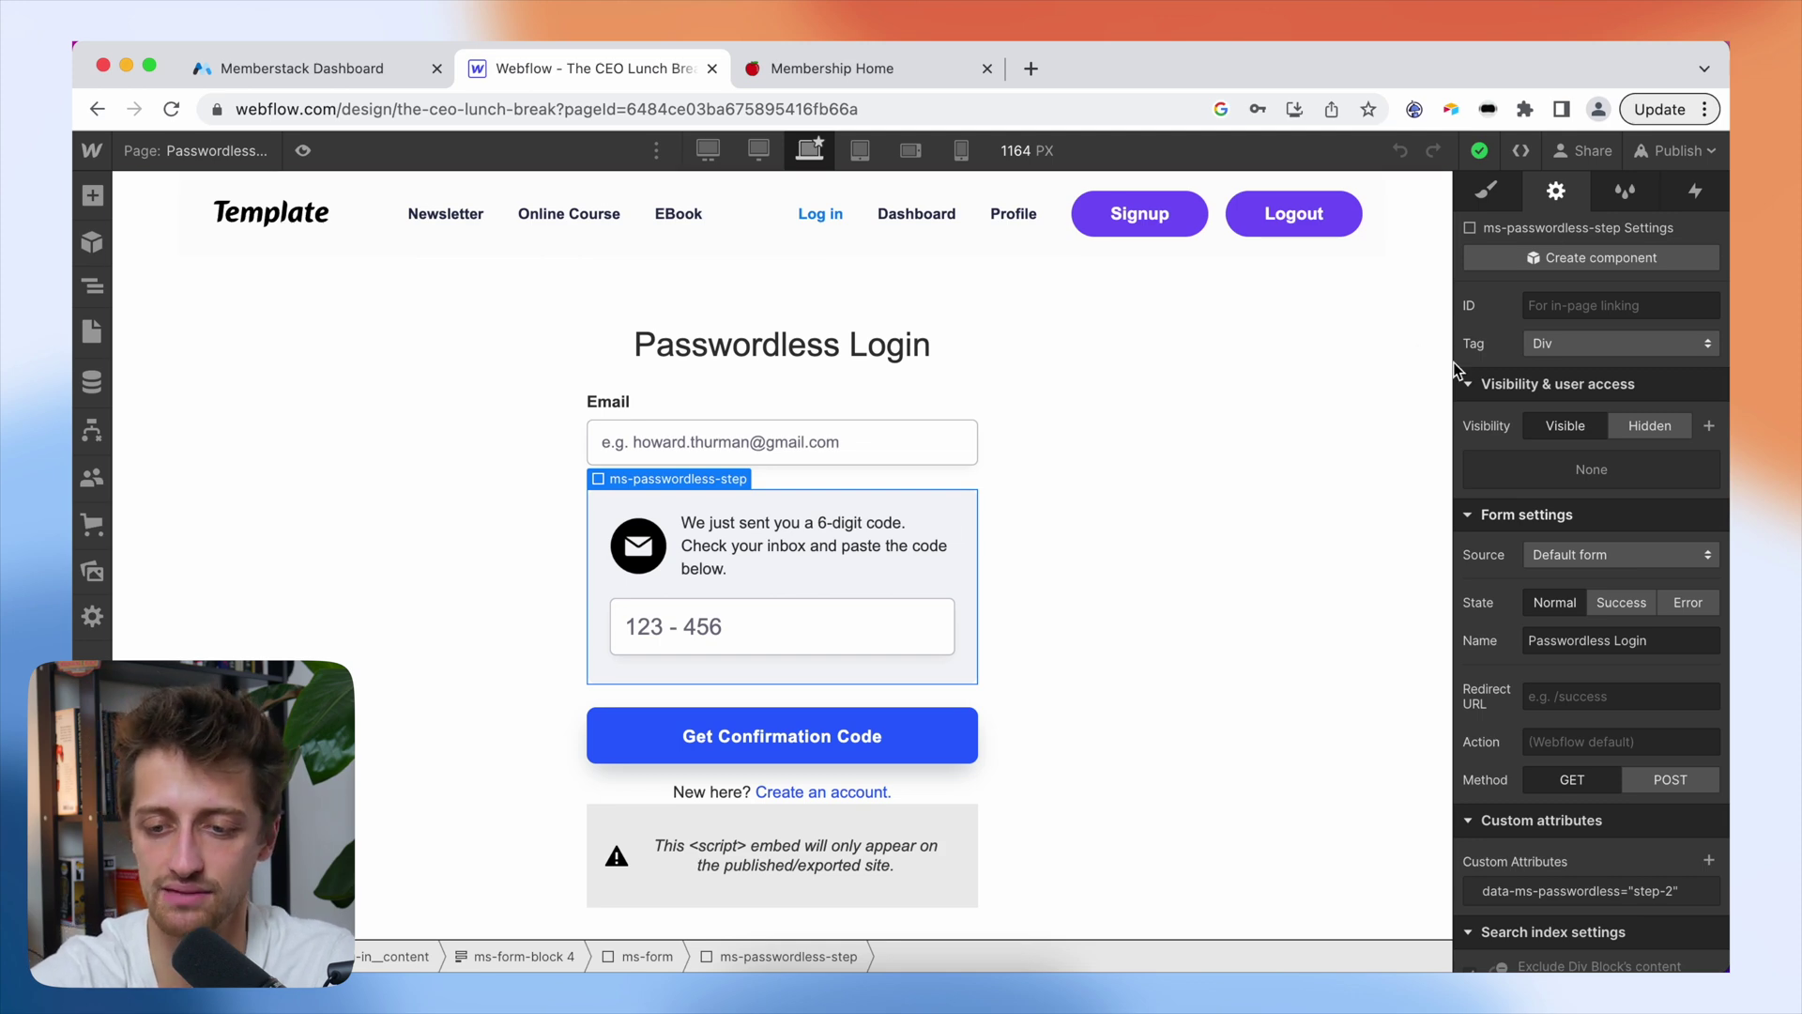
scroll(1586, 567, down, 4)
click(1568, 702)
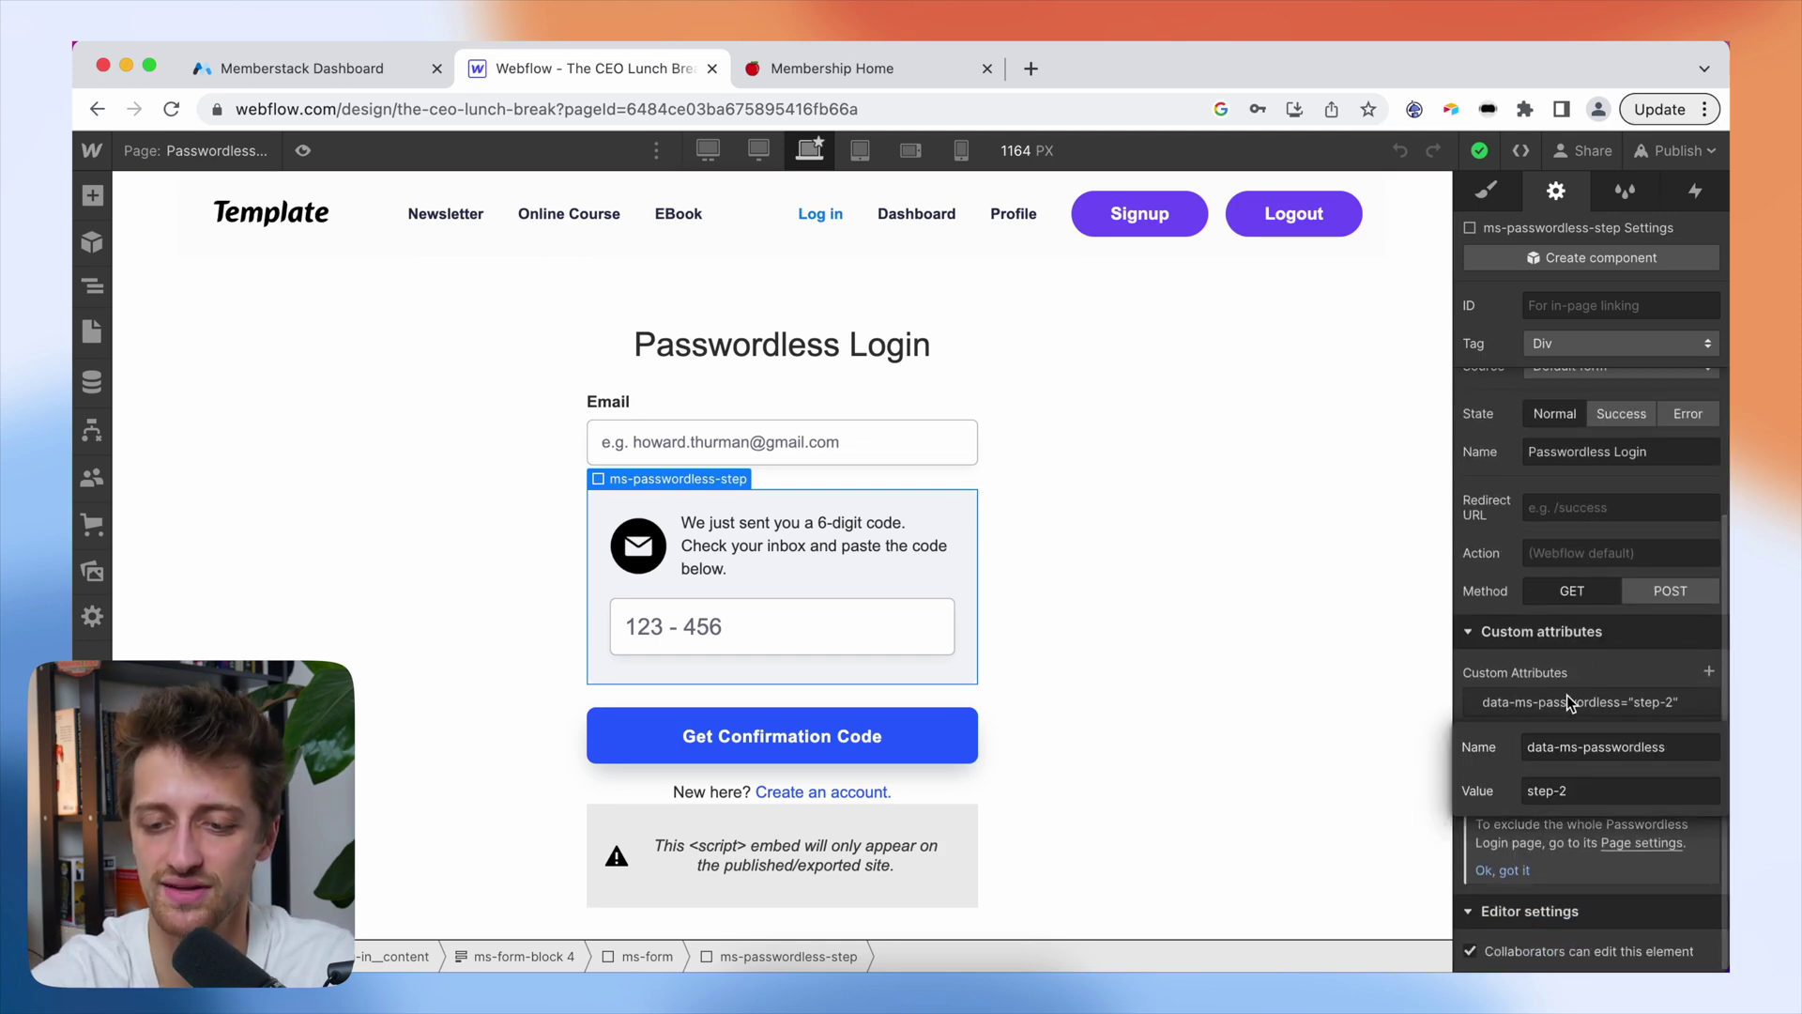
click(1577, 747)
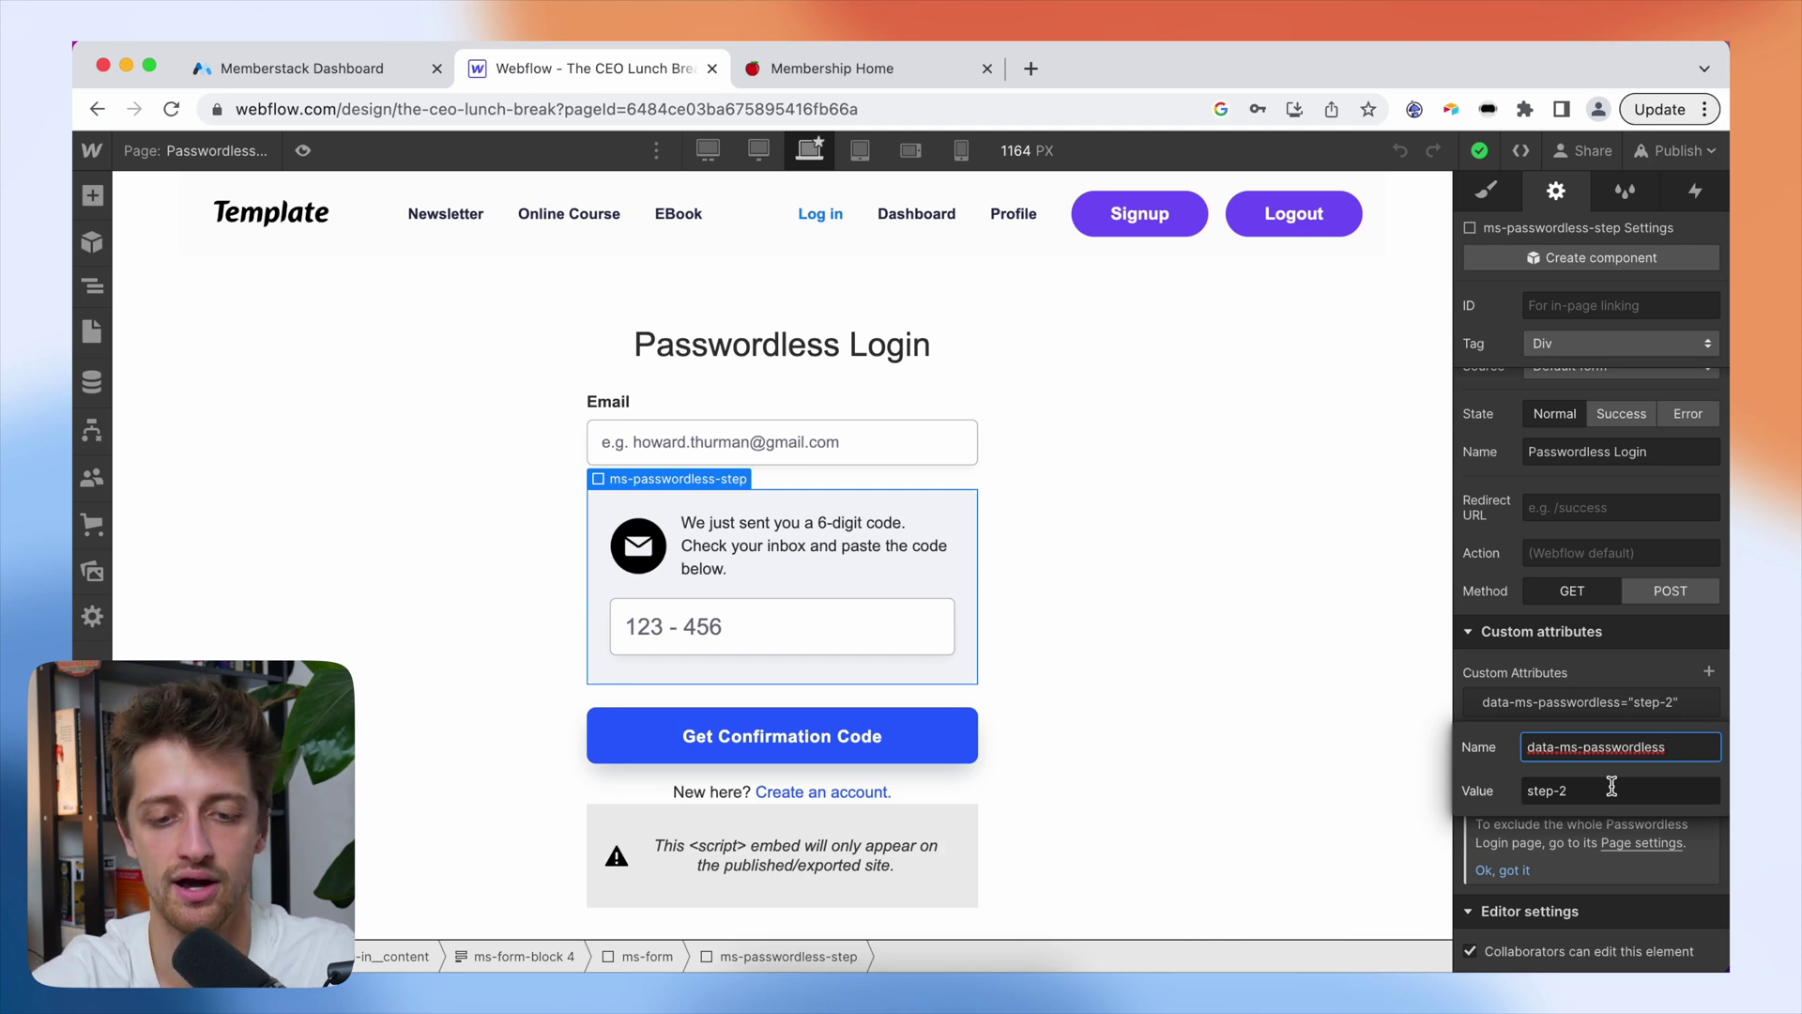
click(909, 614)
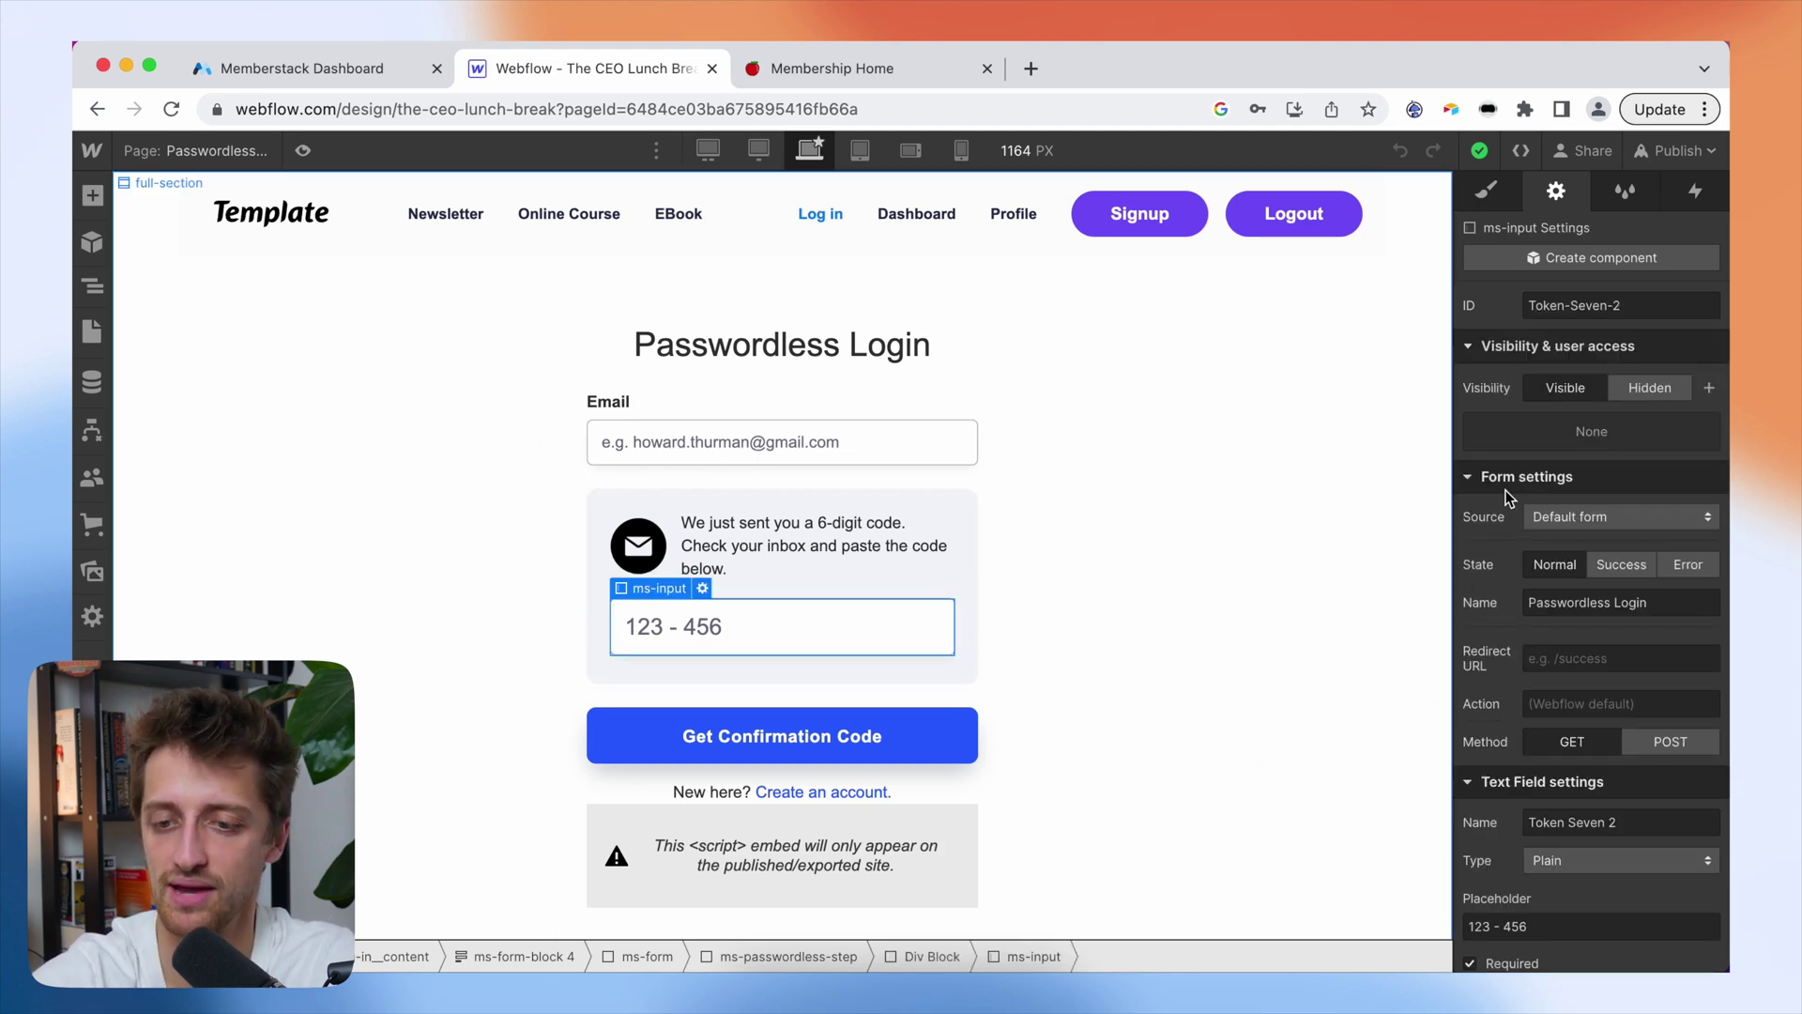
scroll(1595, 563, down, 4)
click(1562, 777)
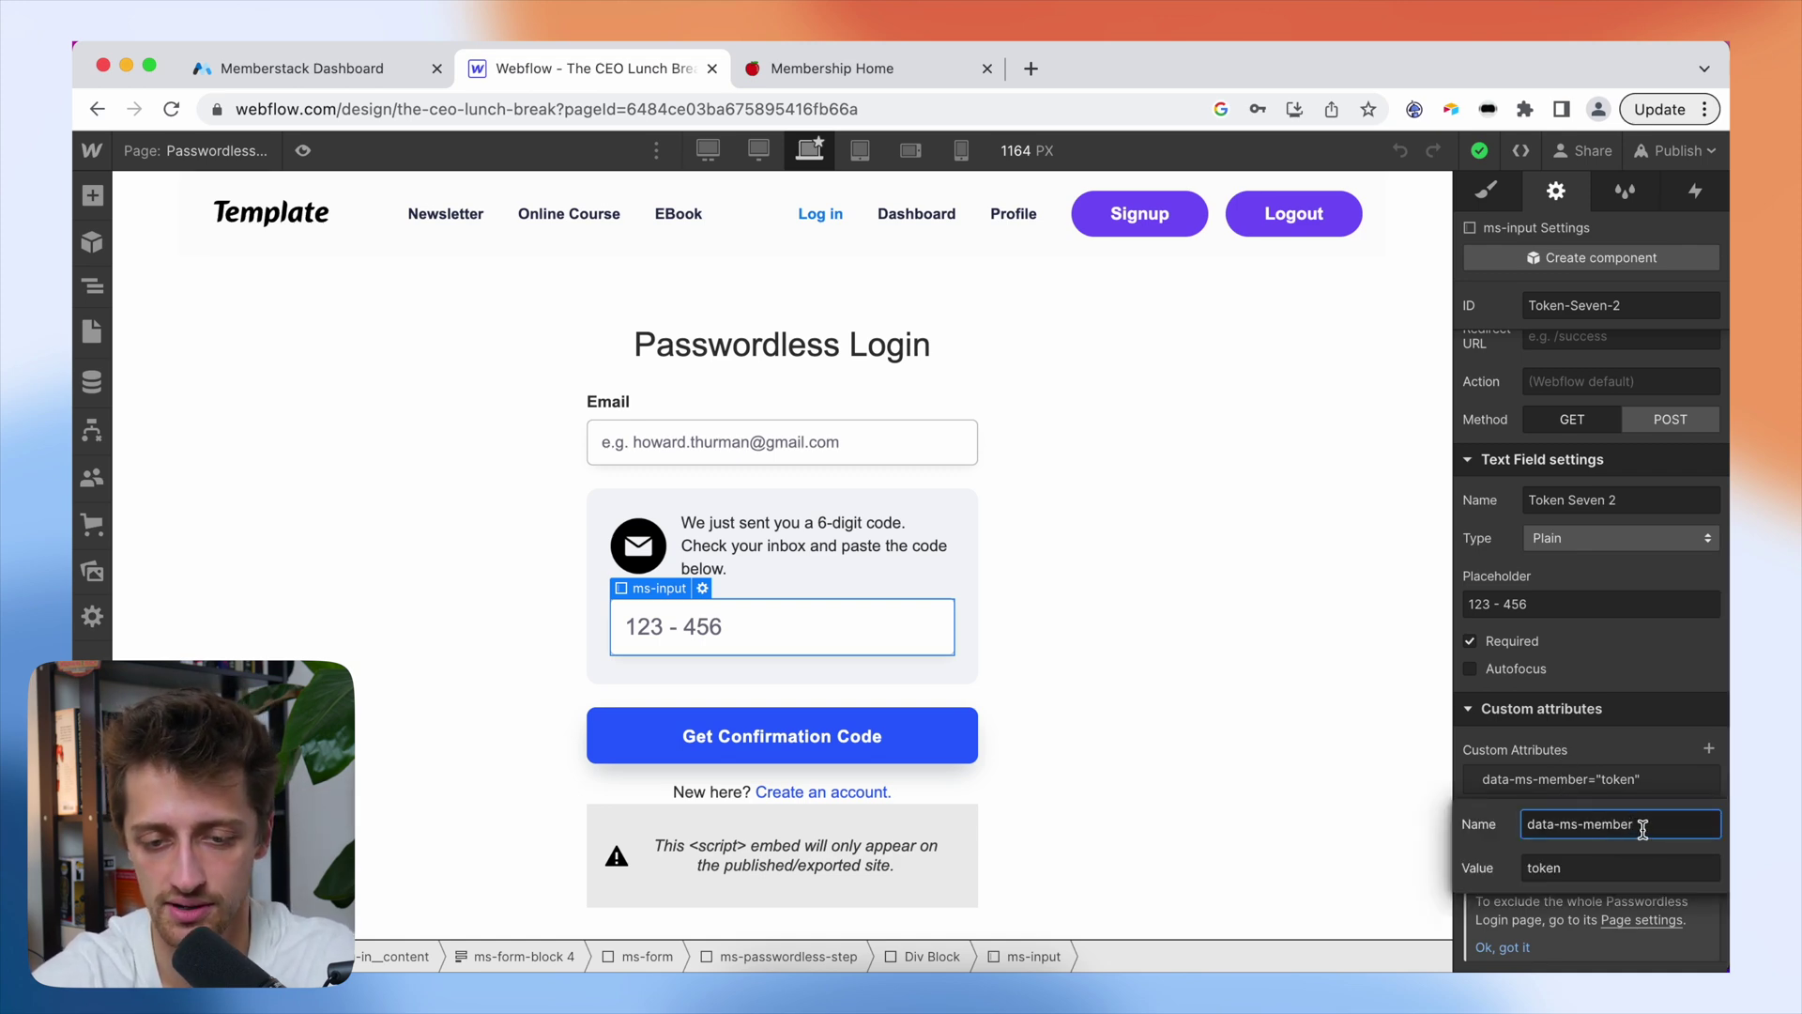
key(Return)
click(931, 717)
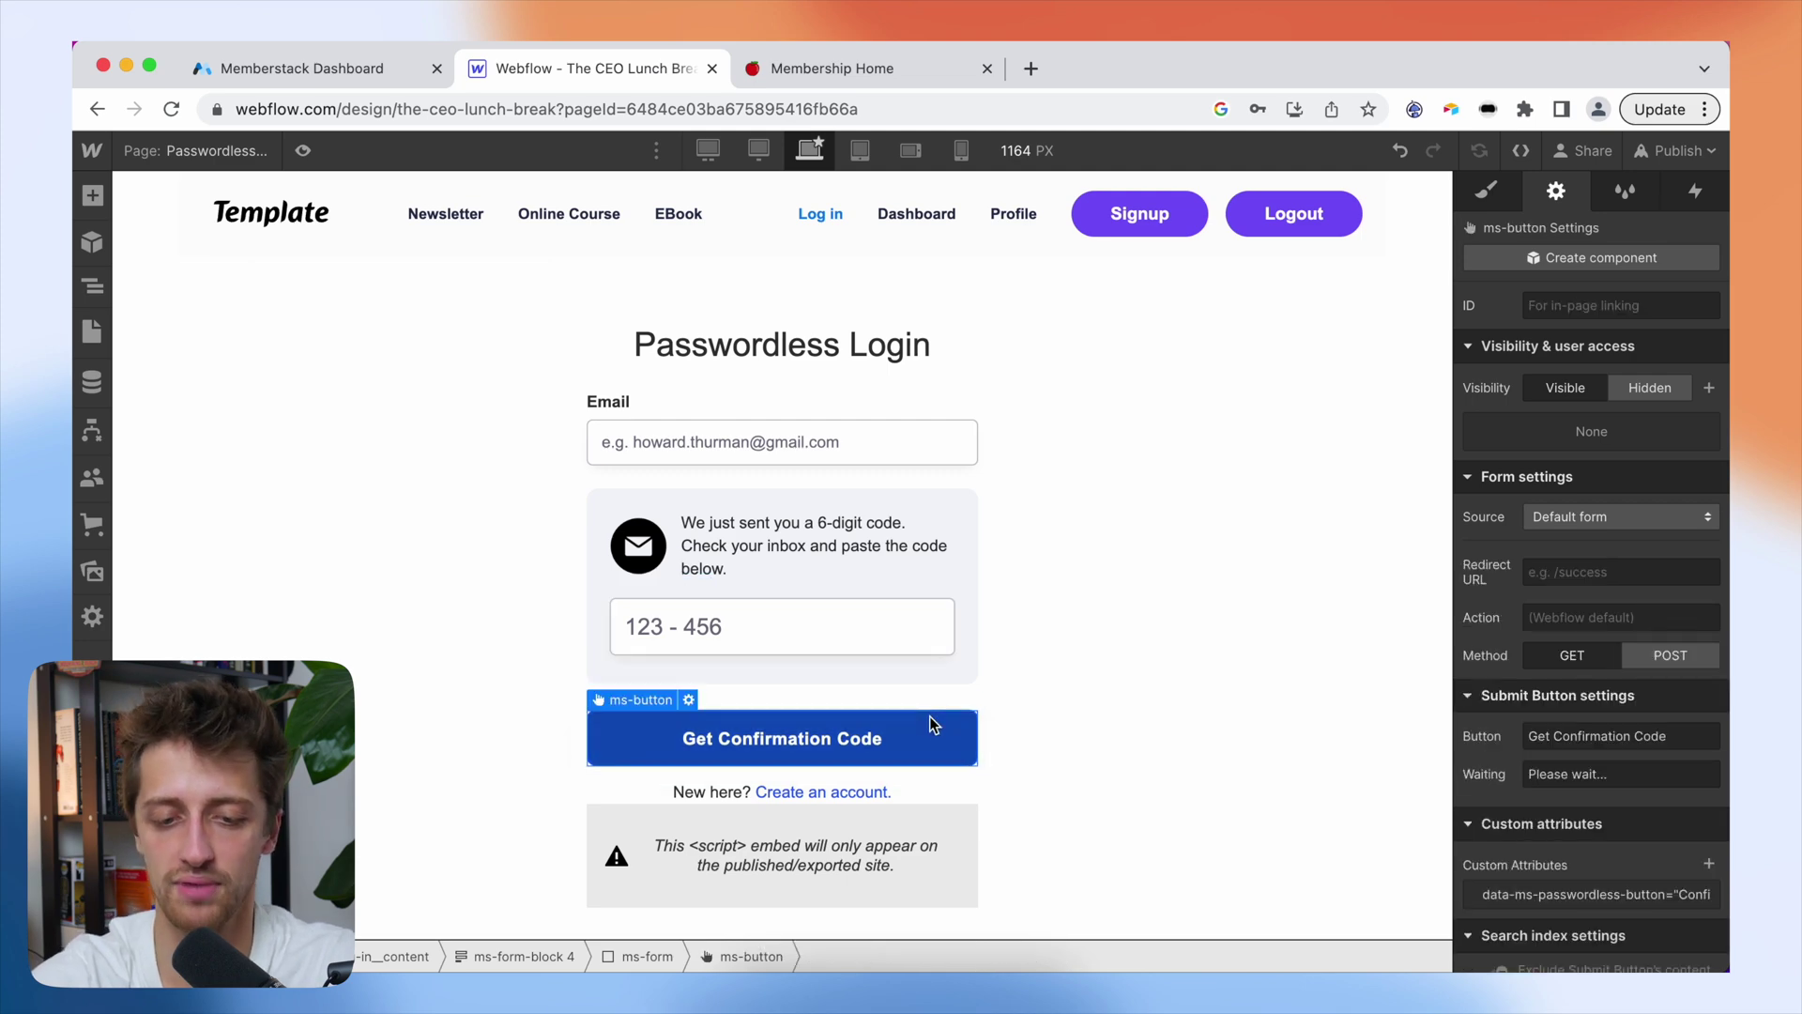
- Review the button's data-ms-passwordless-button attribute and select its value 'Confirm & Signup'
scroll(1592, 755, down, 2)
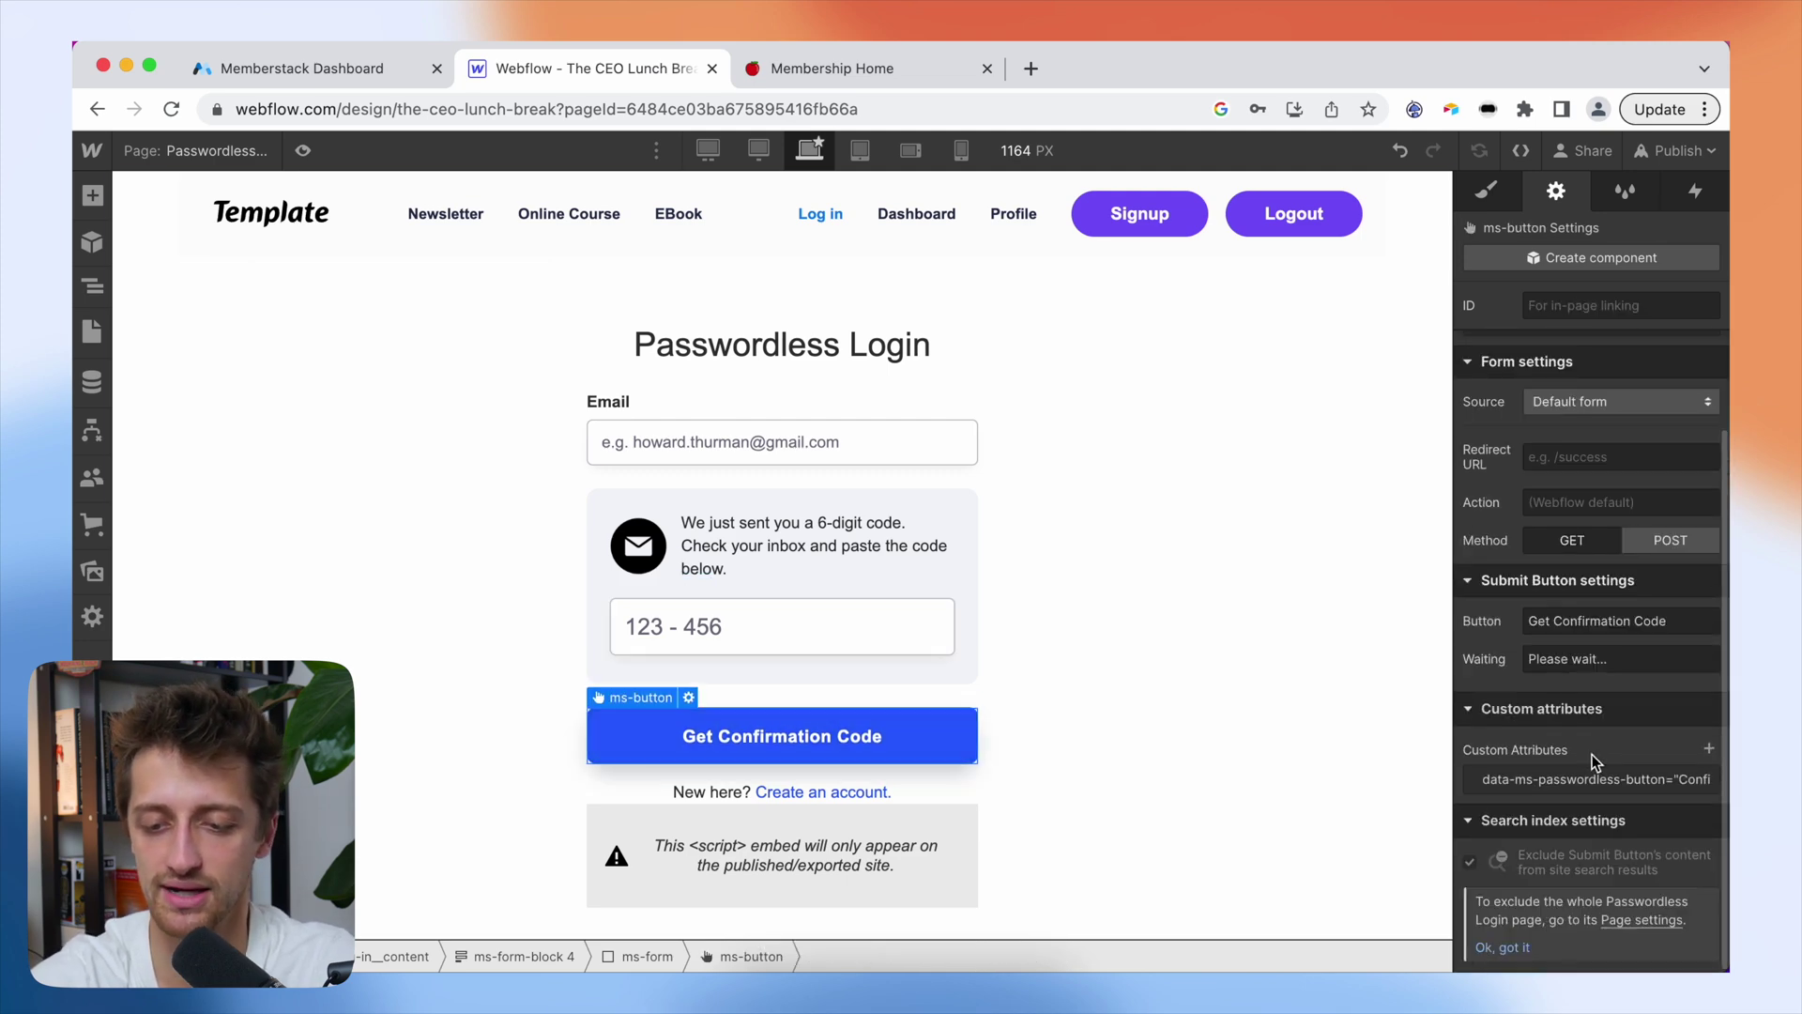
click(1539, 777)
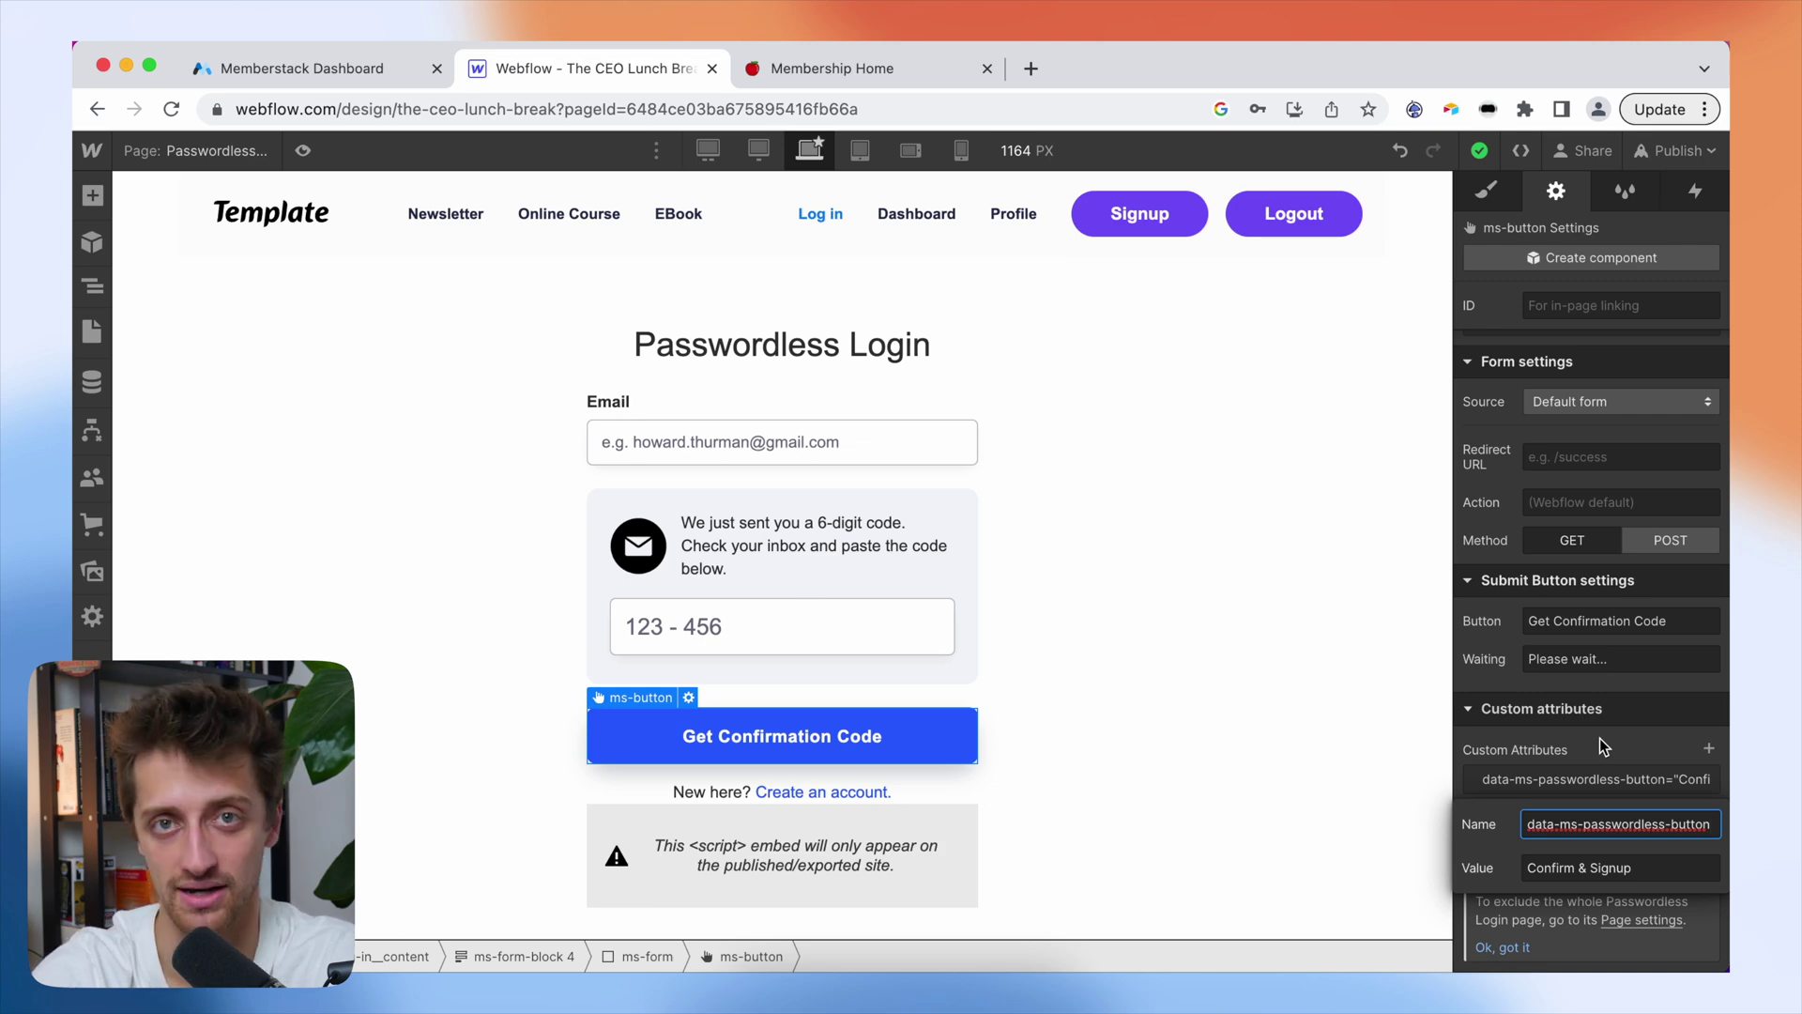
click(1641, 871)
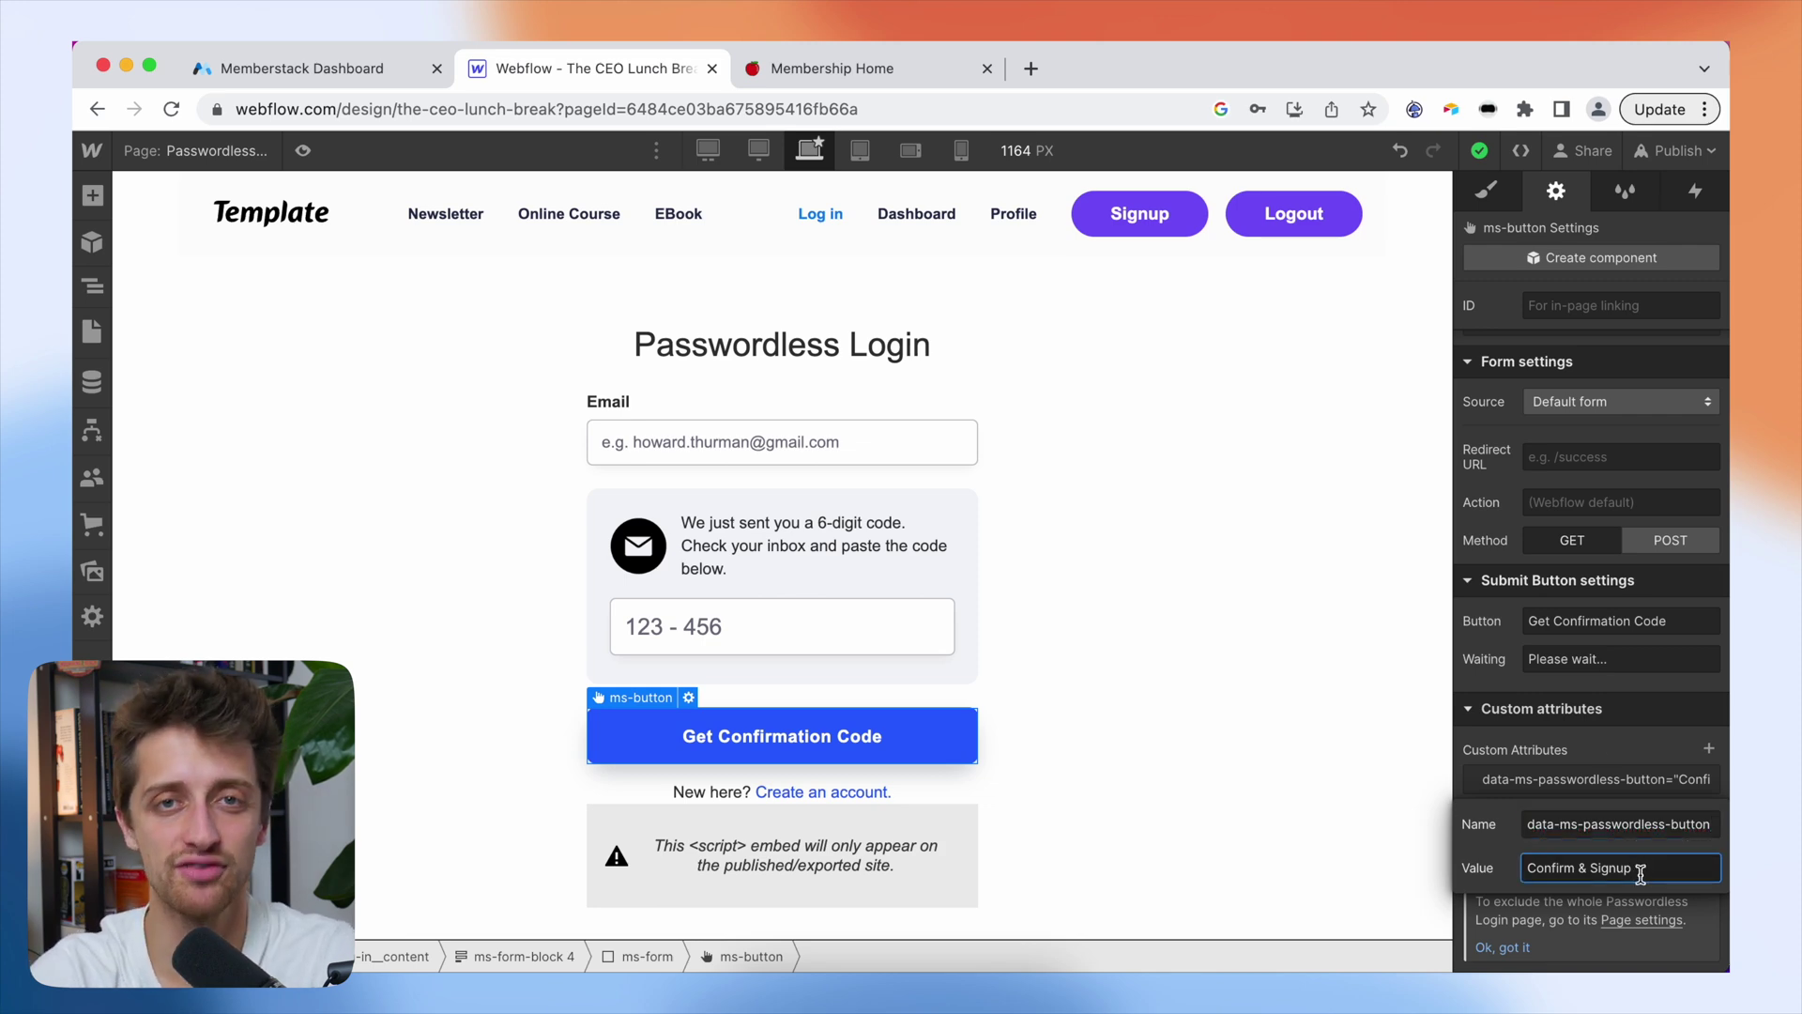
key(super+a)
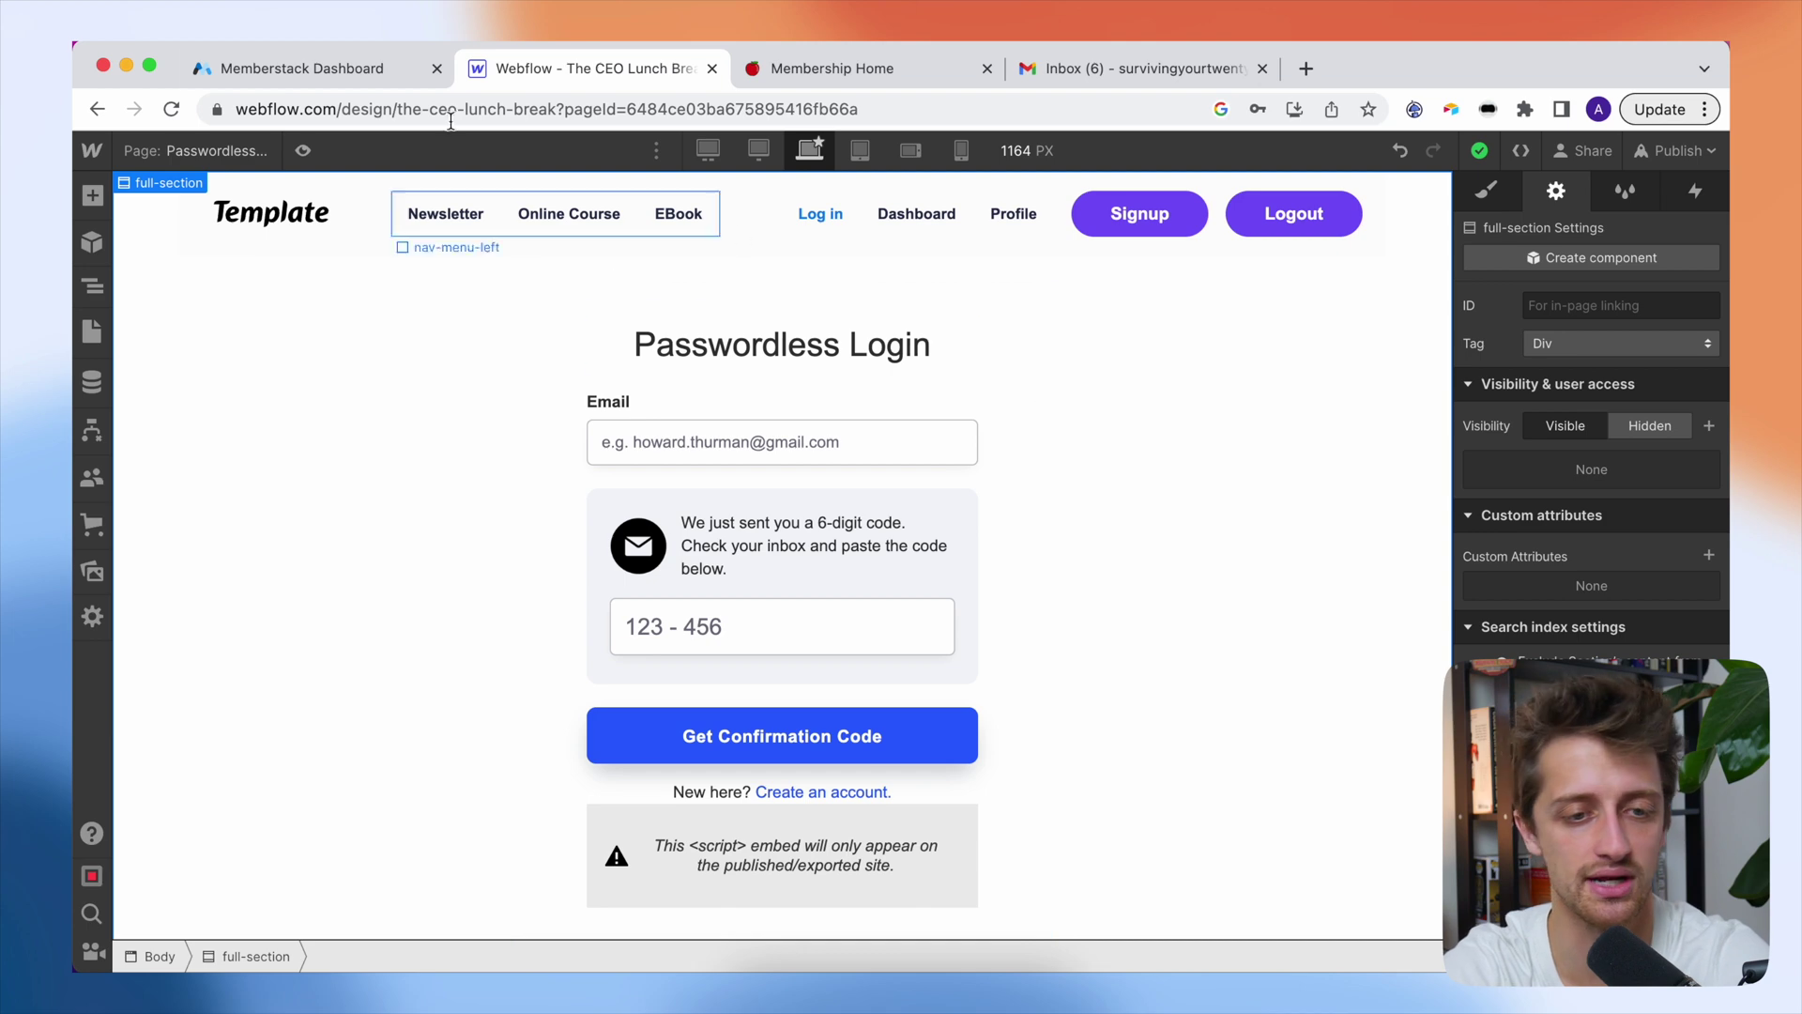
click(261, 69)
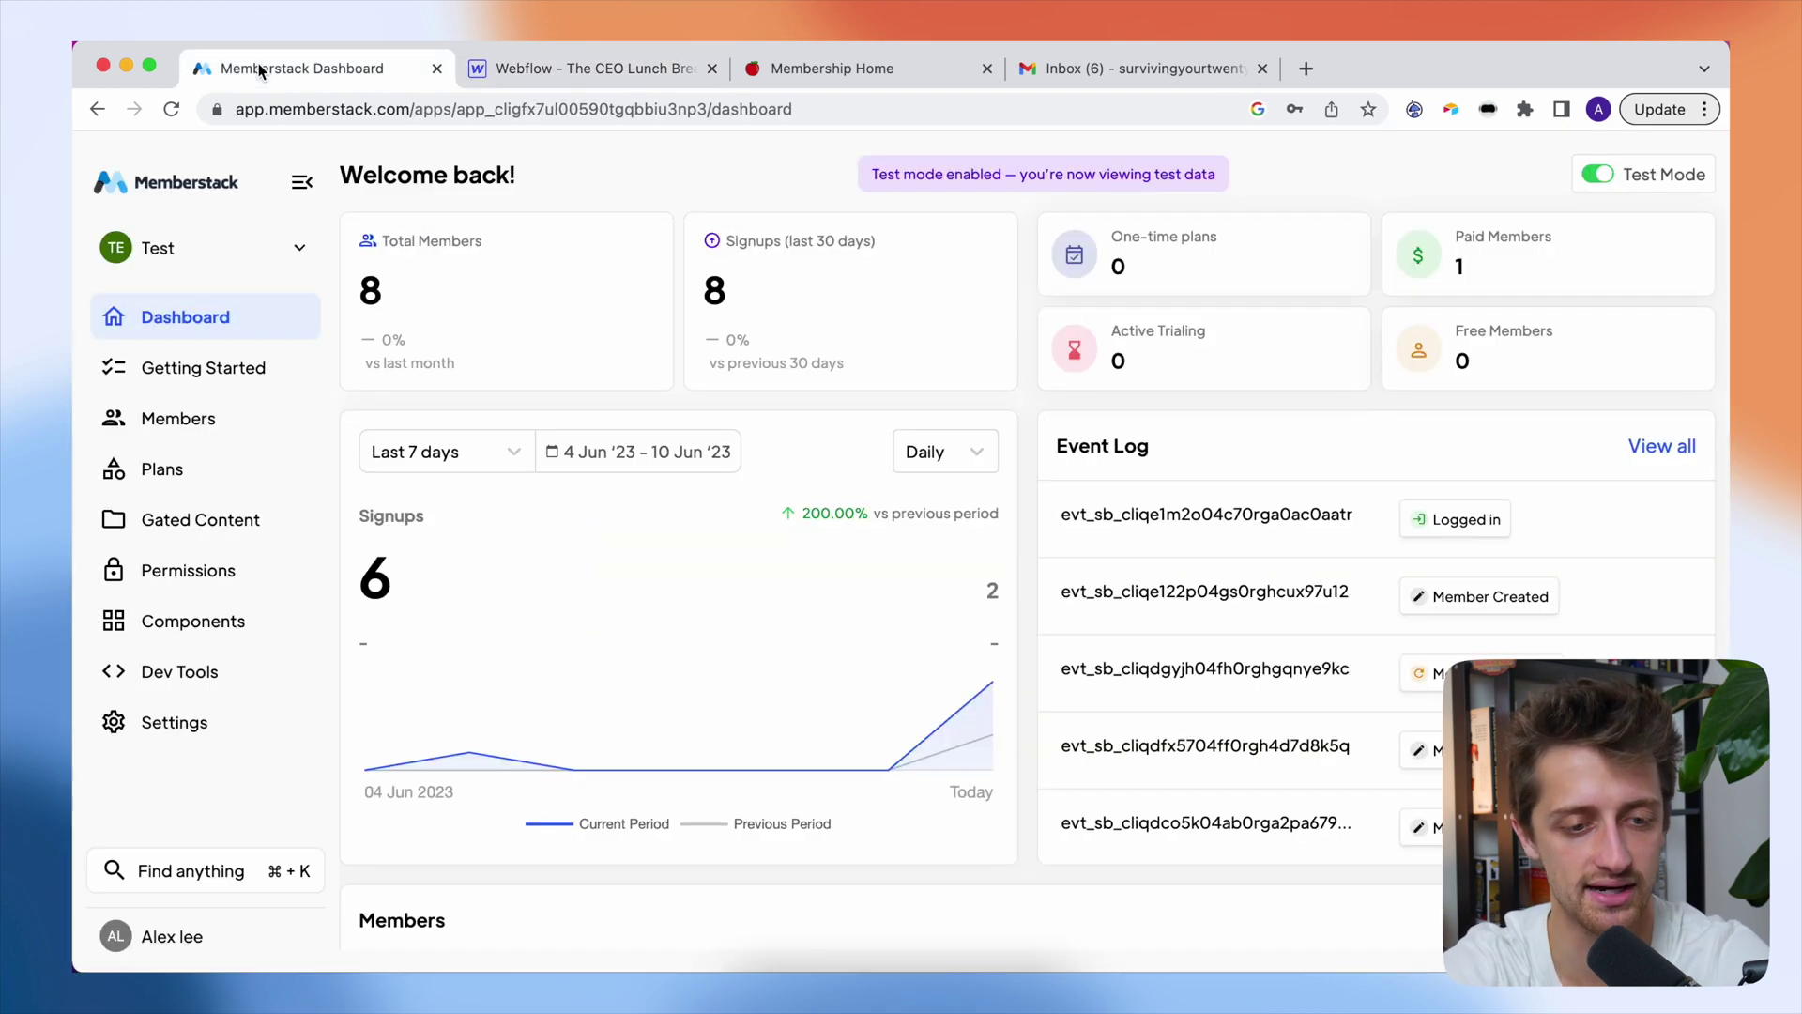
click(202, 723)
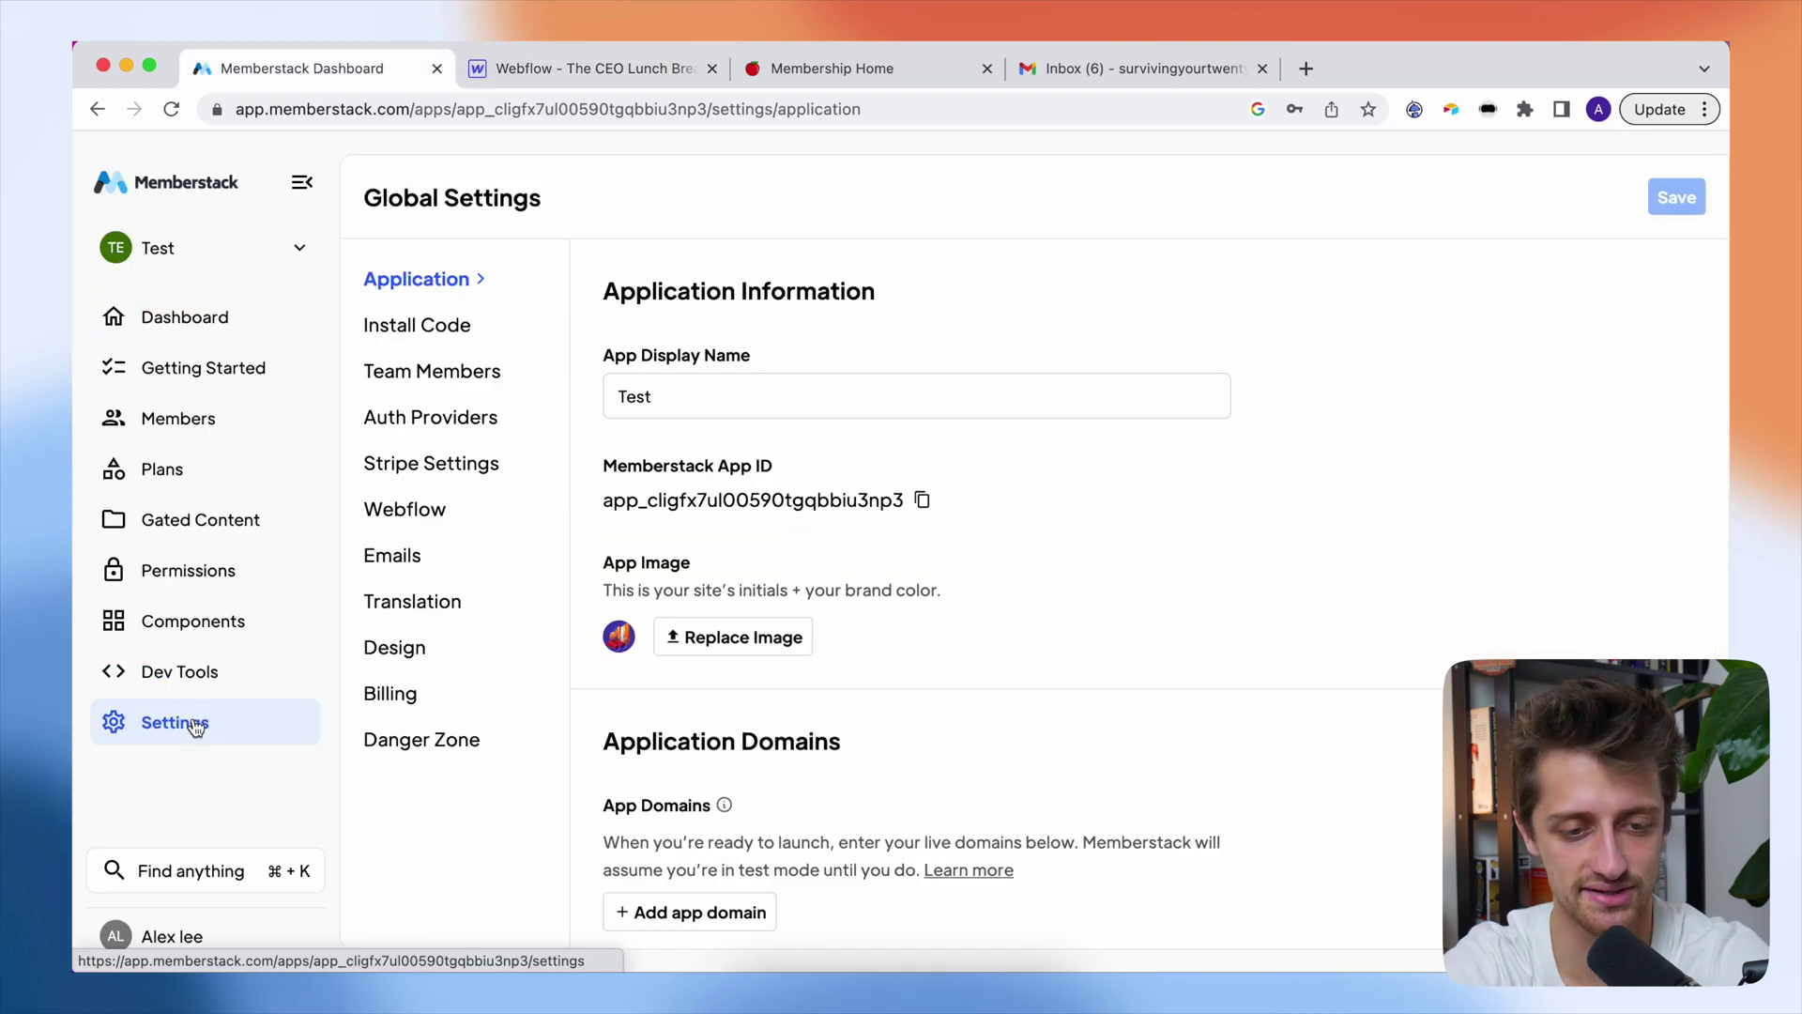
click(441, 567)
scroll(951, 634, down, 2)
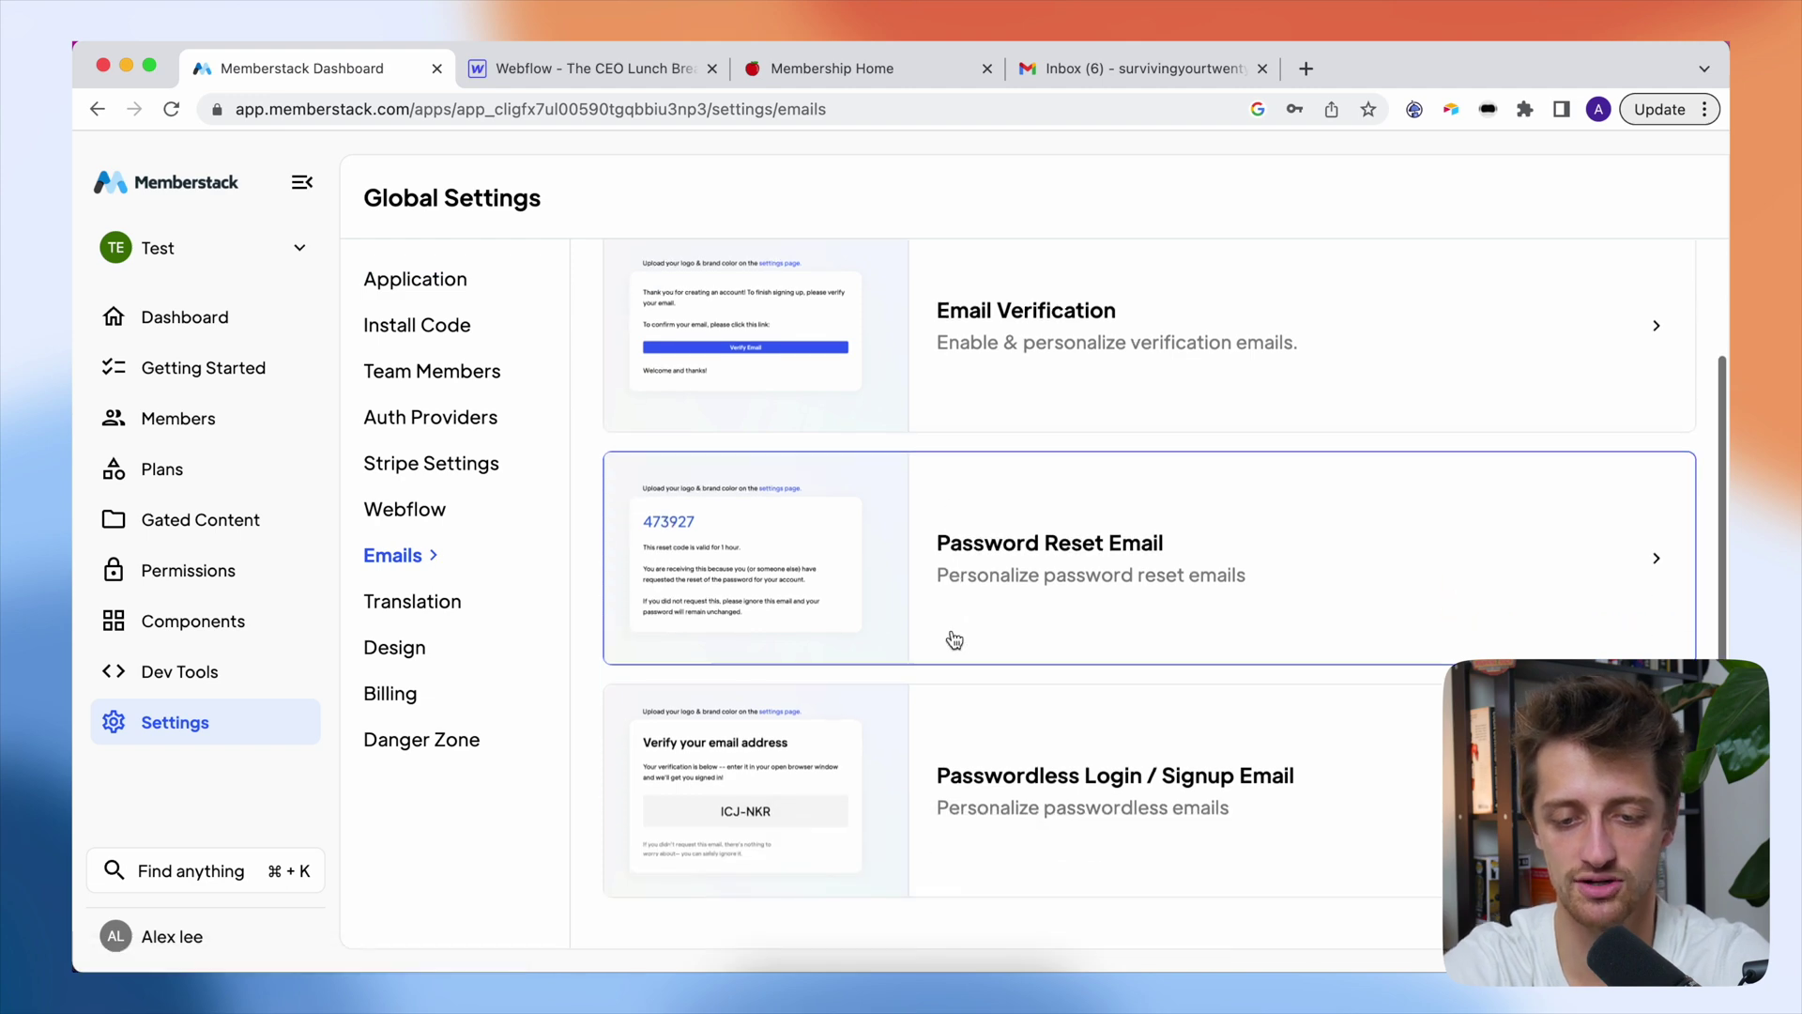
click(1364, 807)
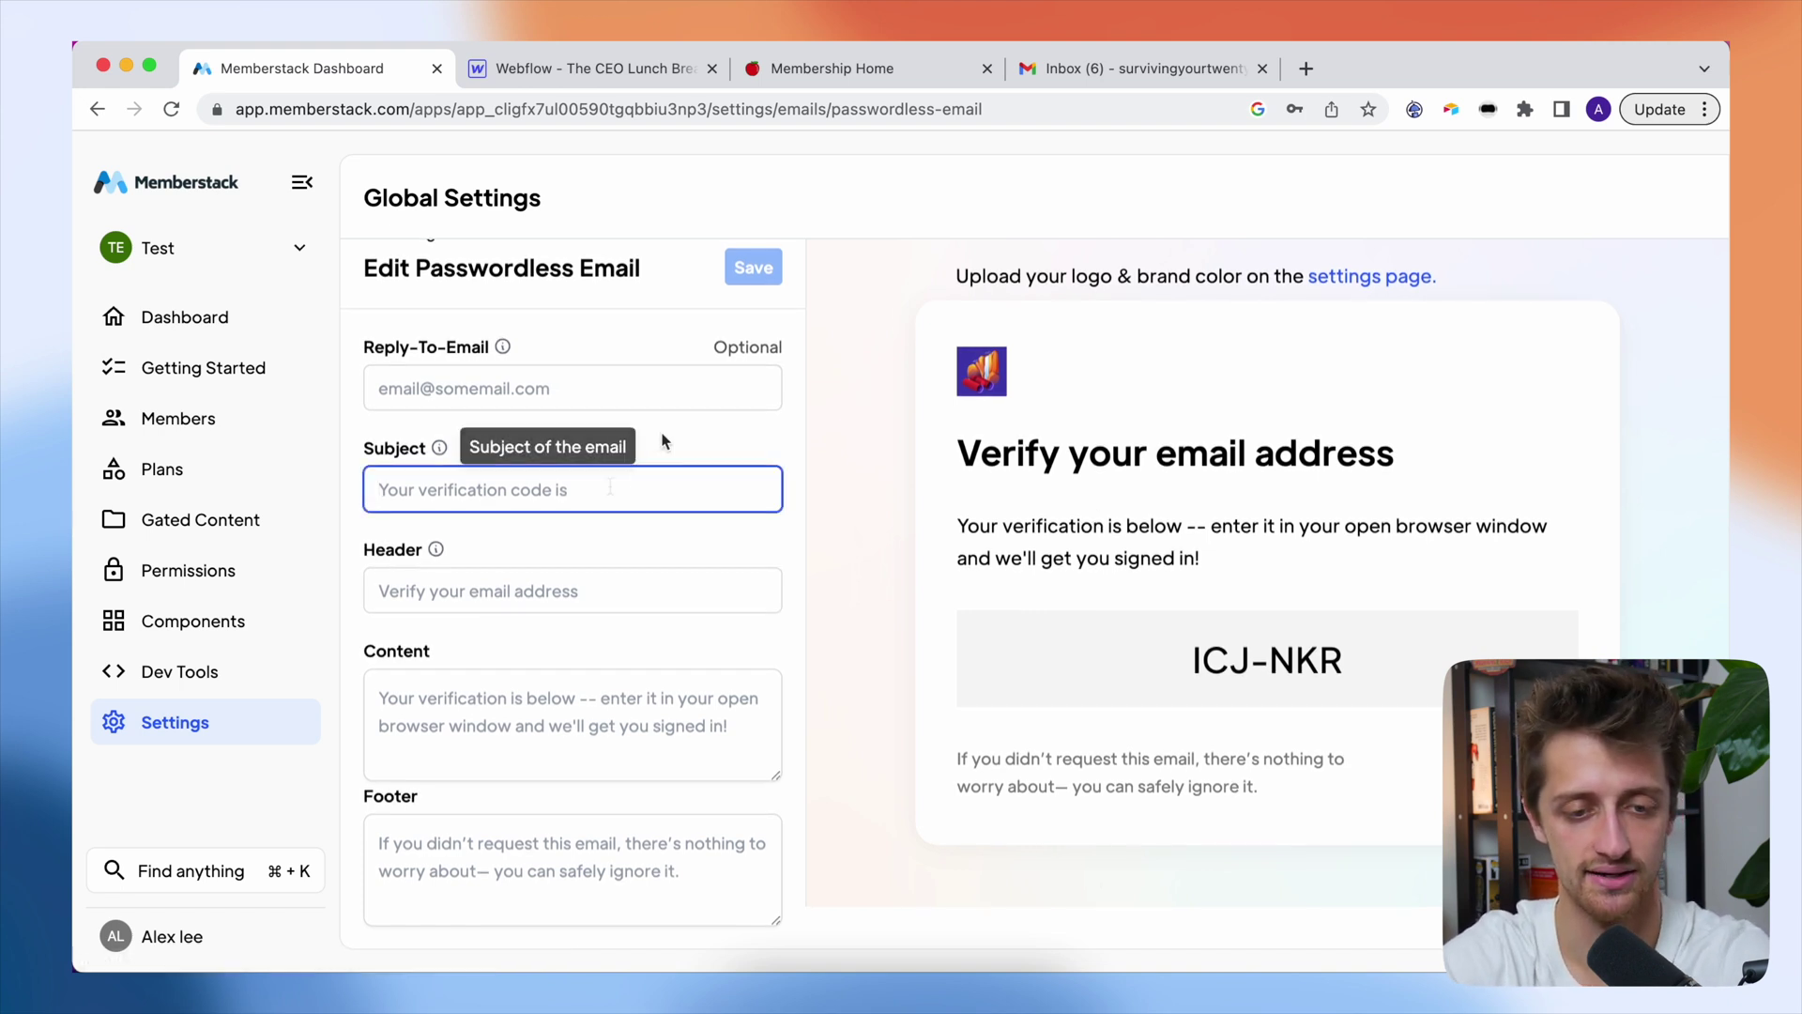
- Set subject 'Your Passwordless Code!', header 'VERIFY YOUR EMAIL ADDRESS' and copy-paste instructions, then save
click(566, 486)
text(Y)
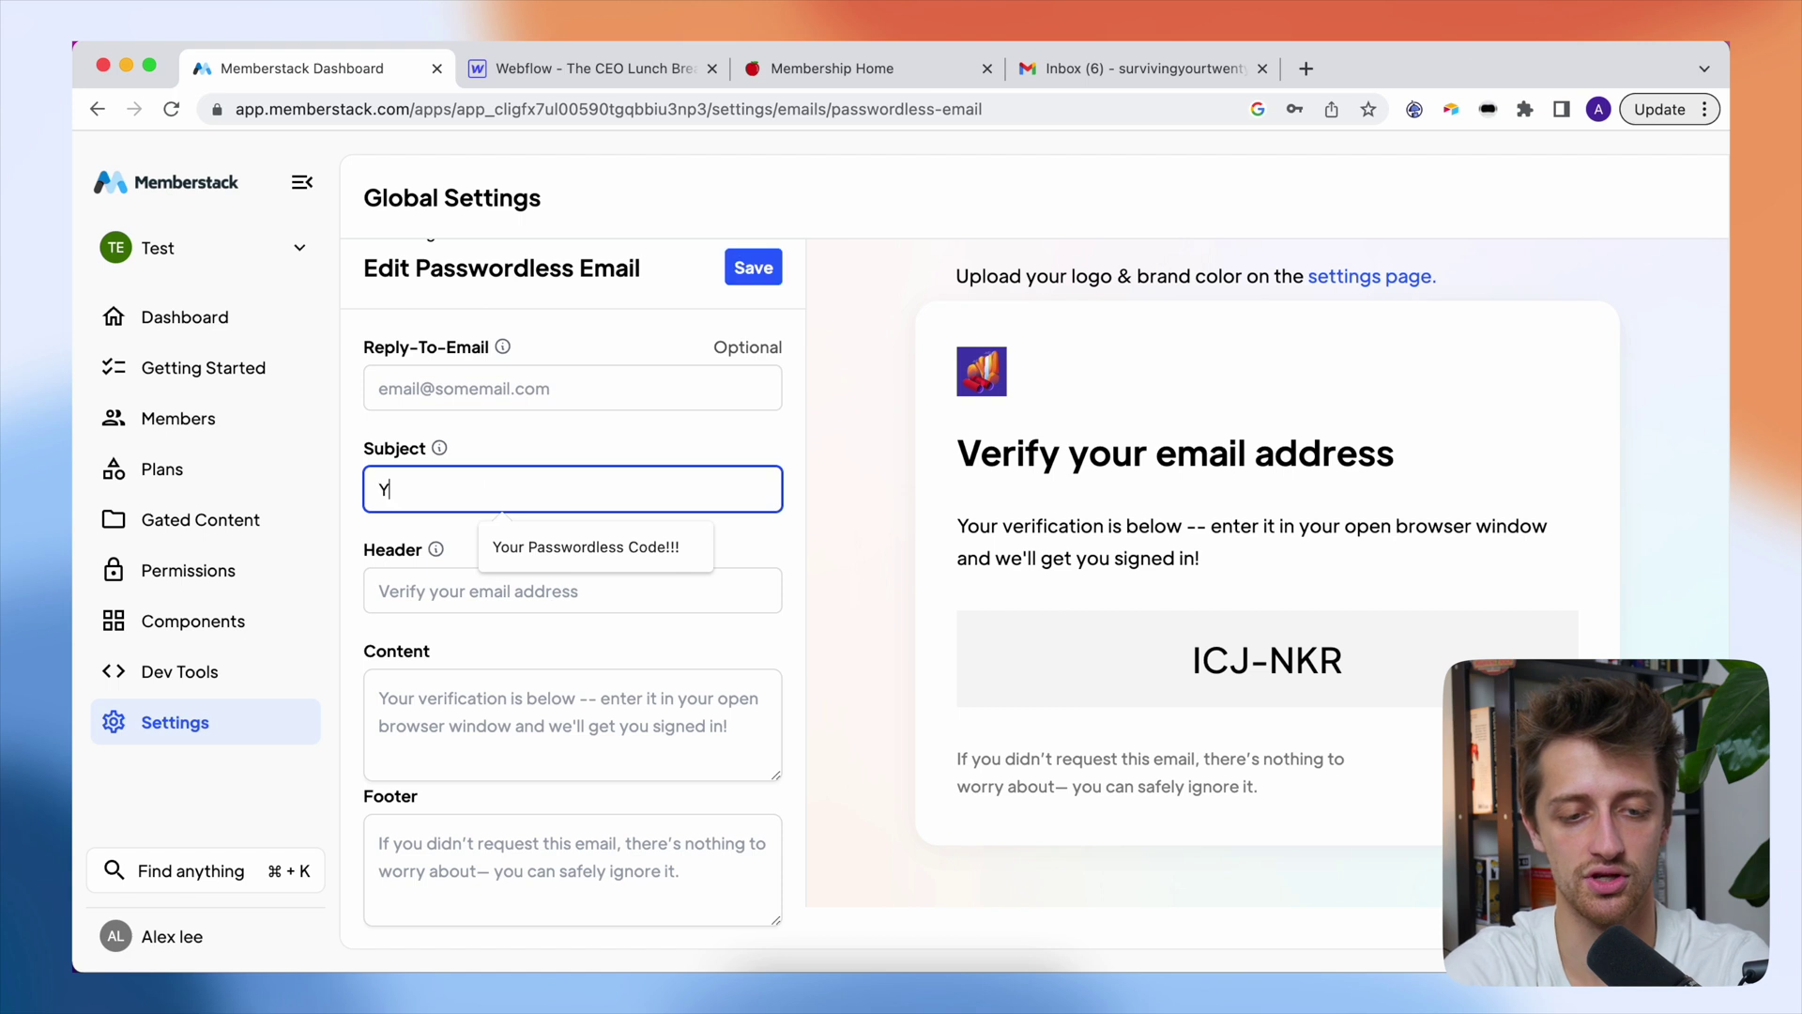
text(our Passwordles)
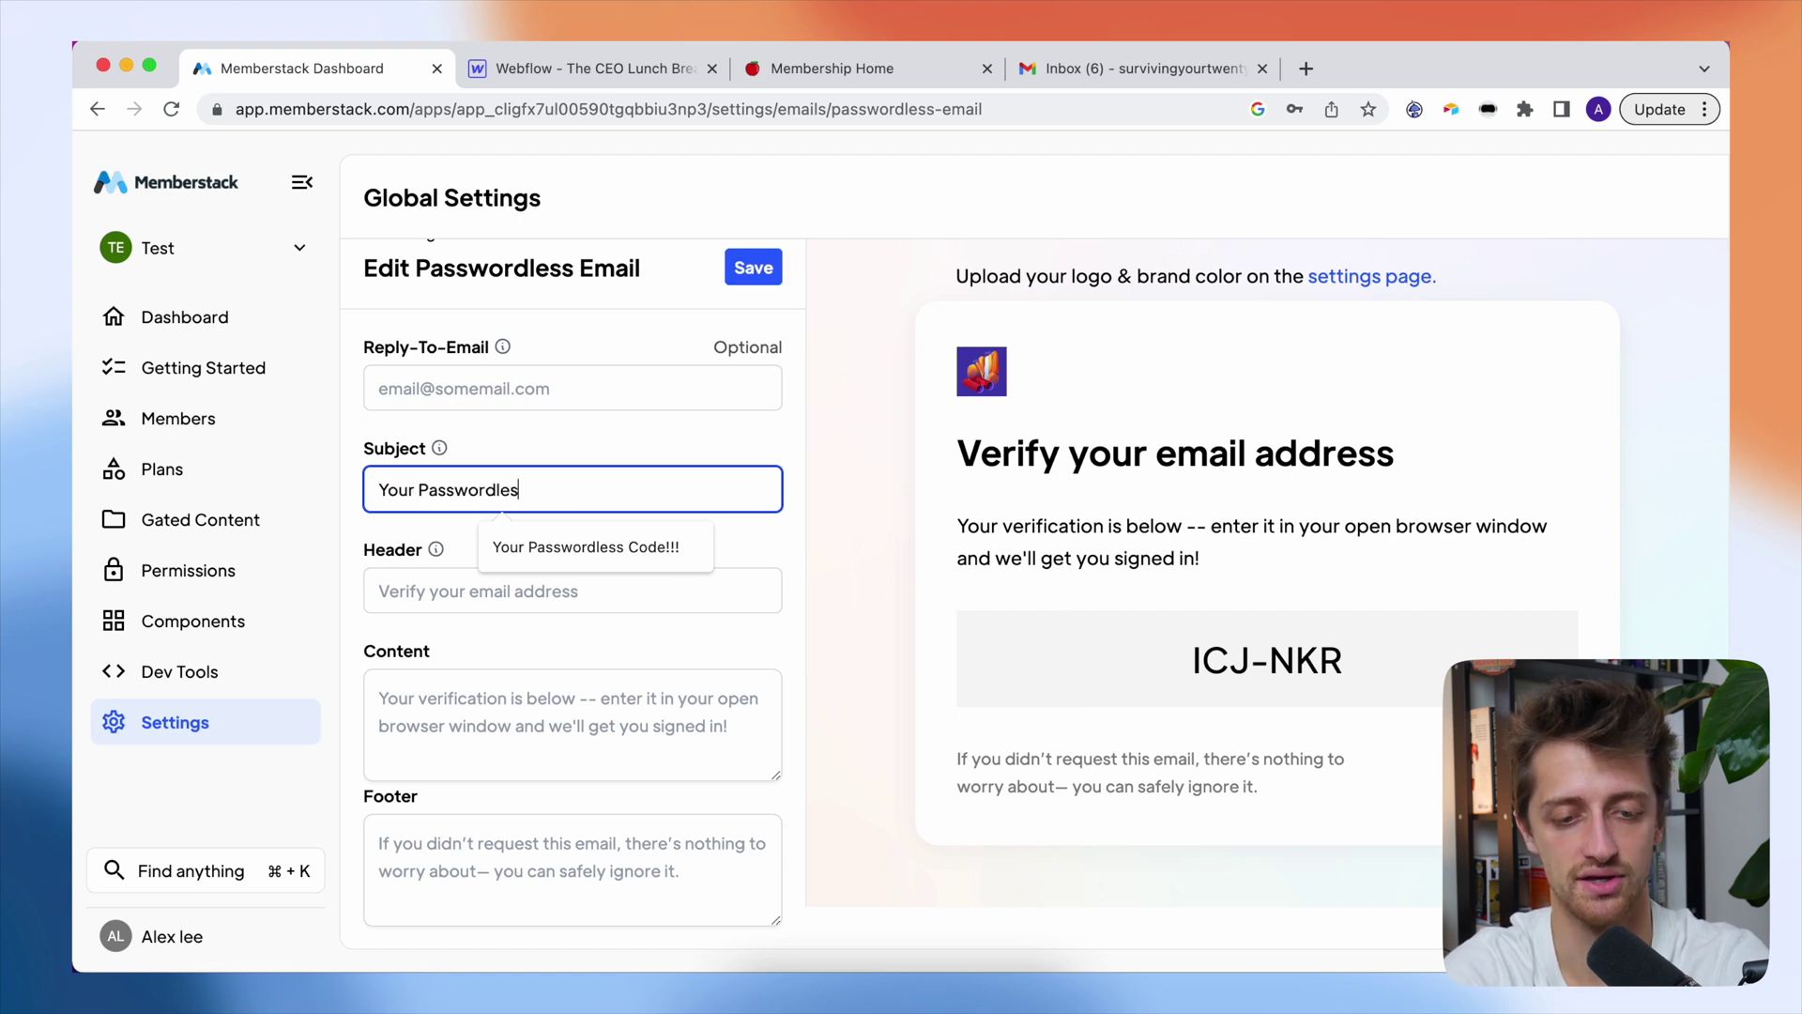
text(s Code!)
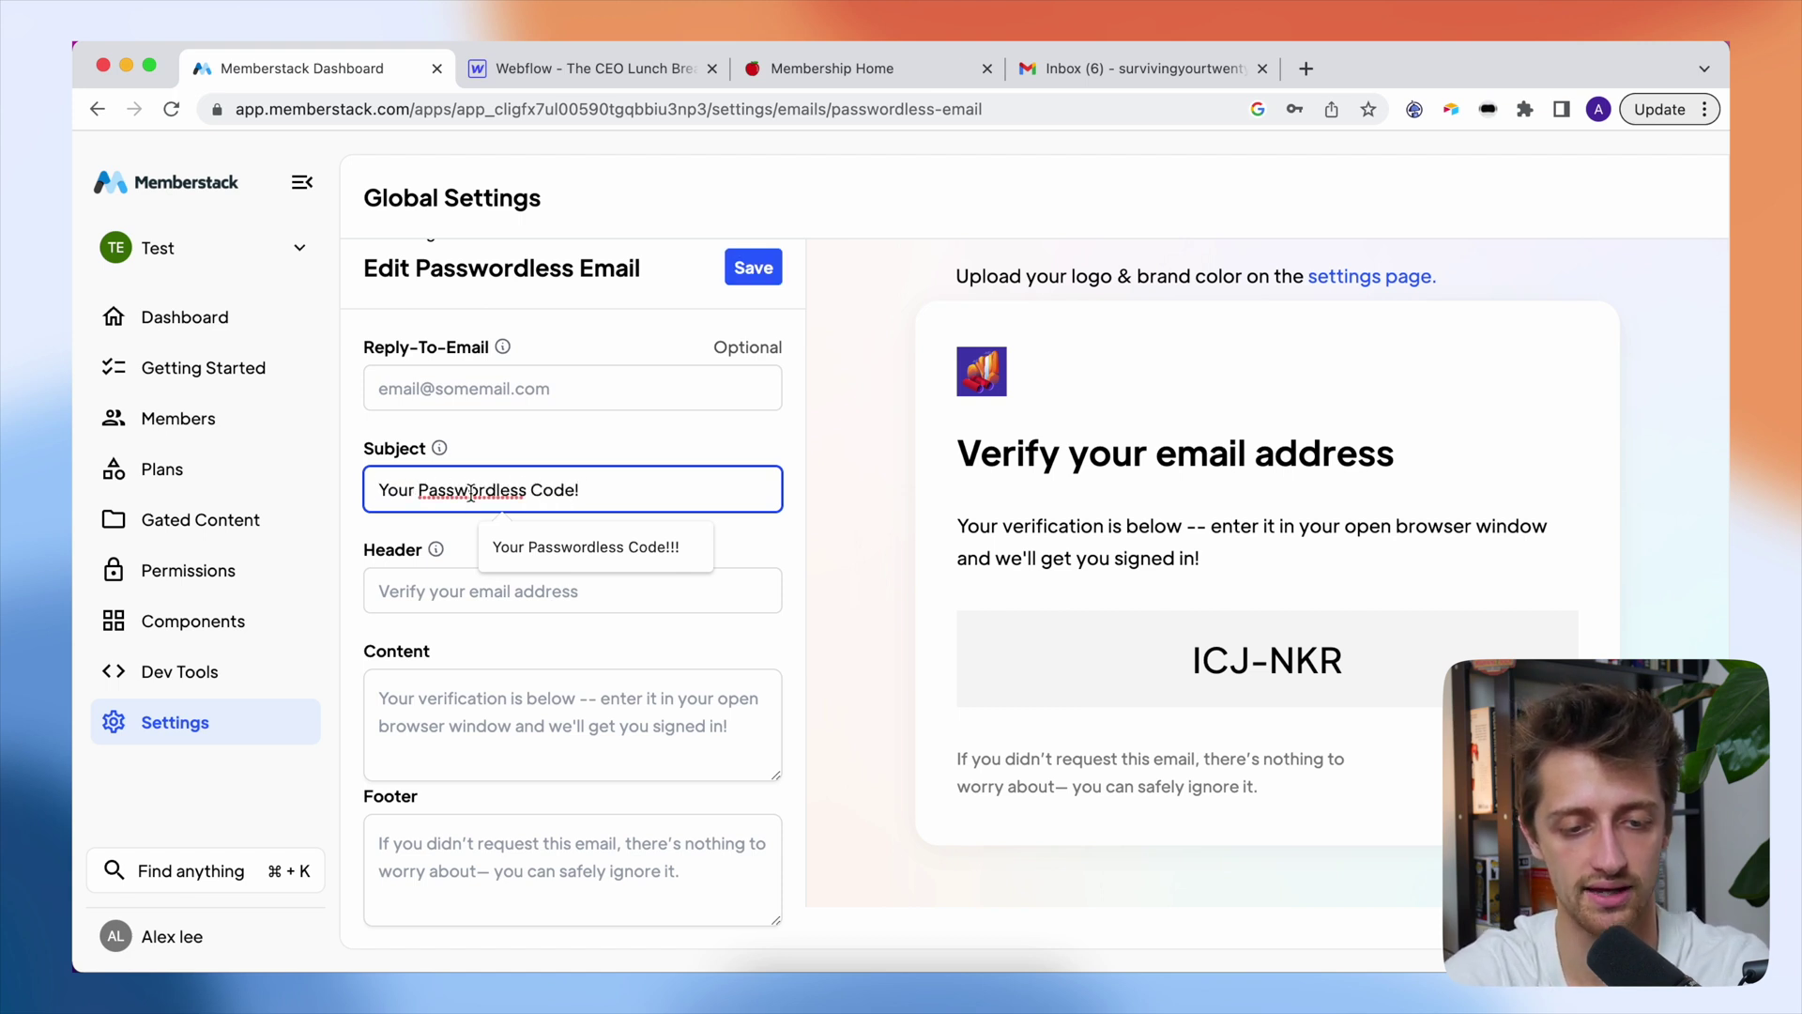
click(438, 574)
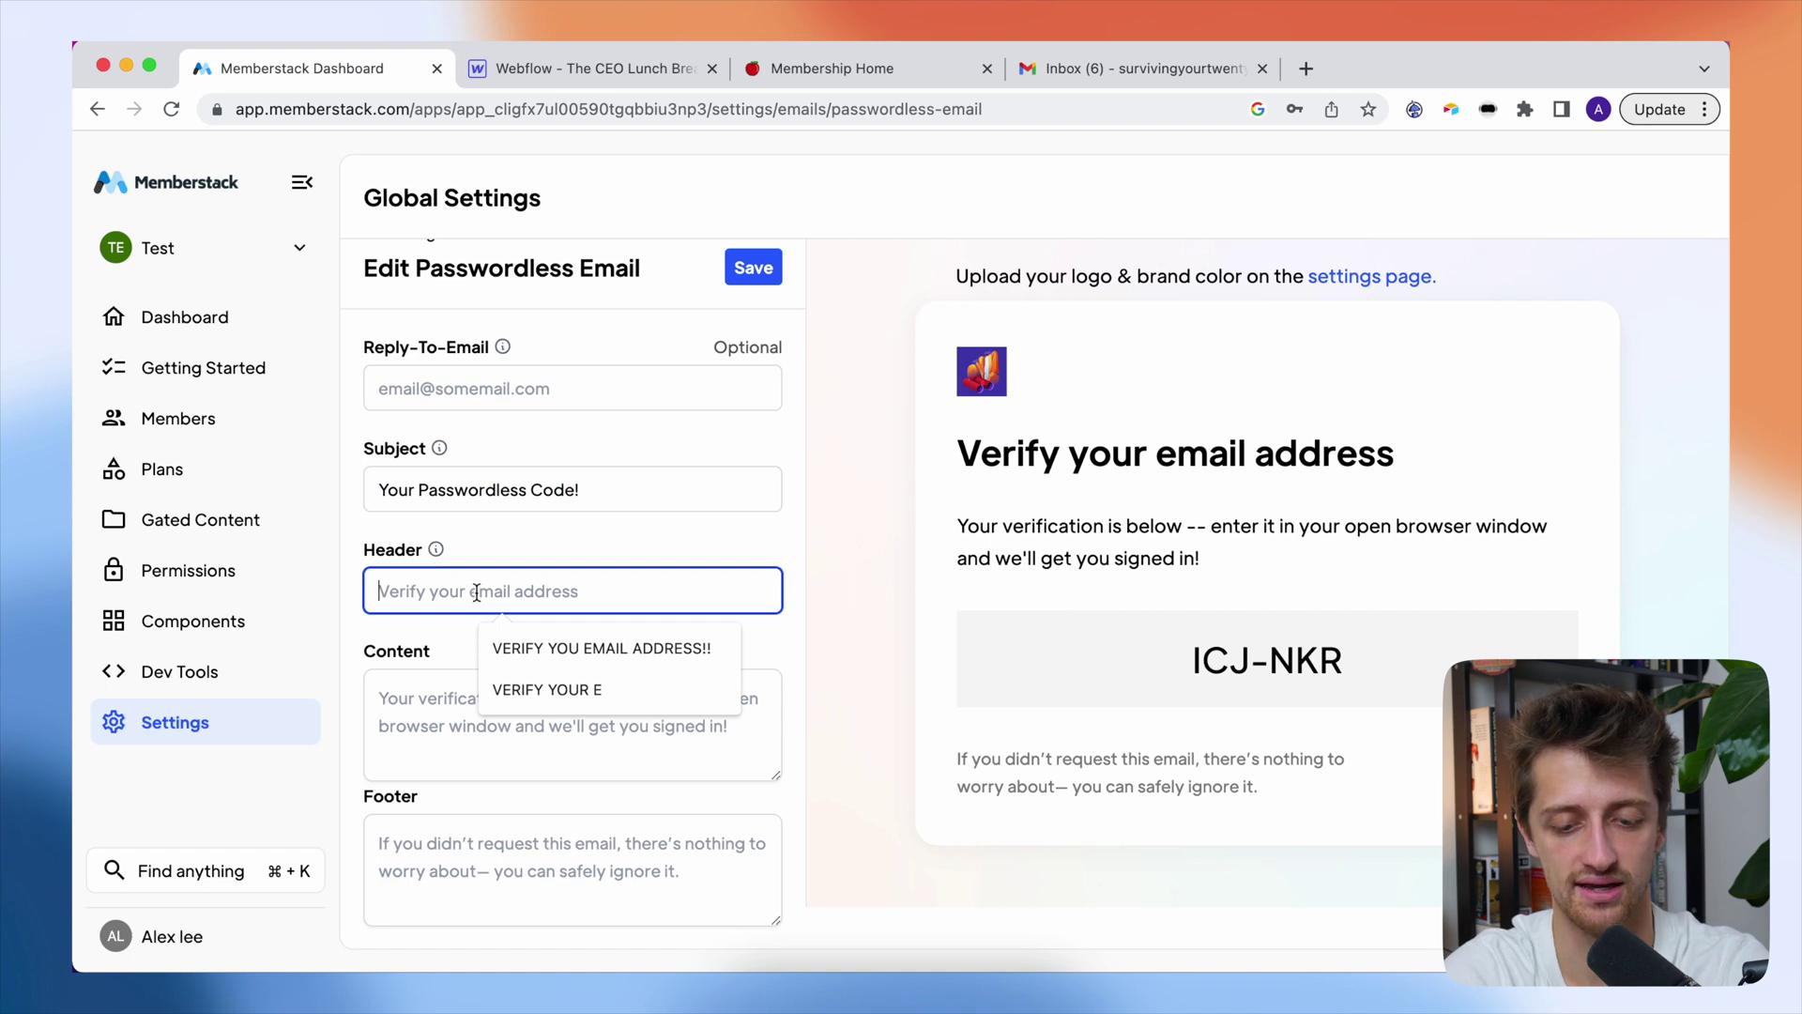
text(VERIFY YOUR E)
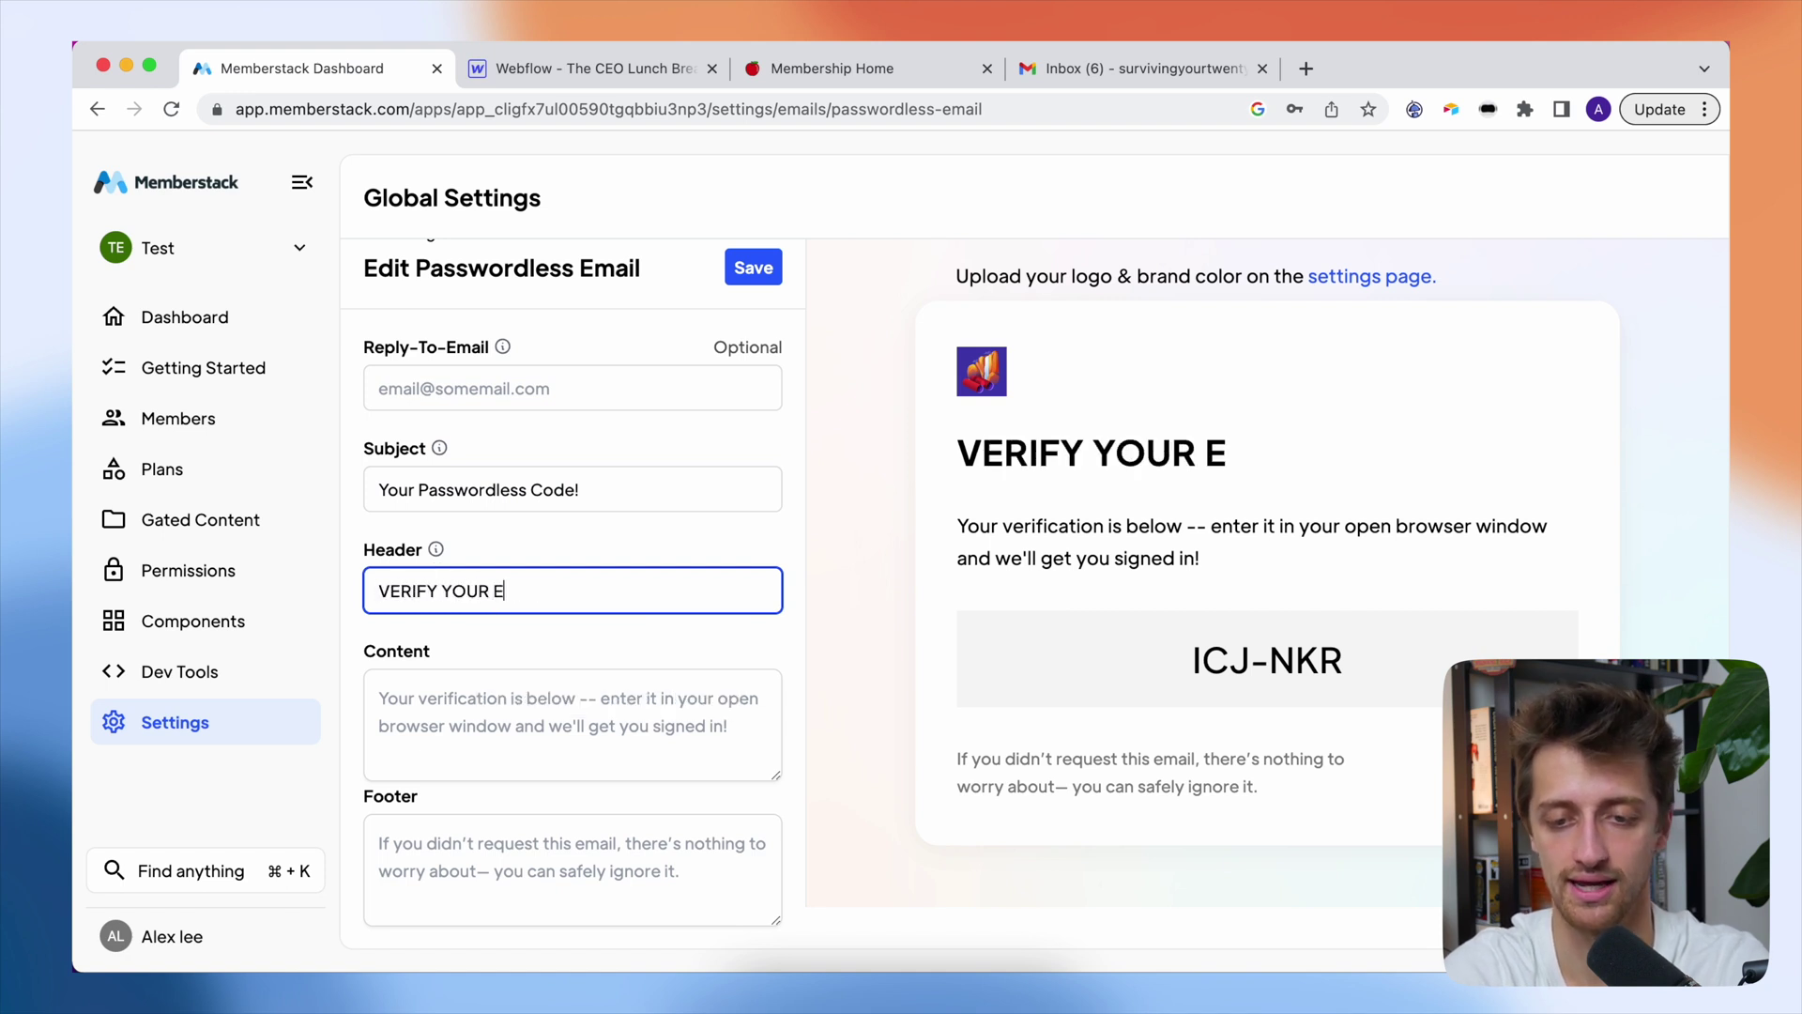
text(MAIL ADDRESS)
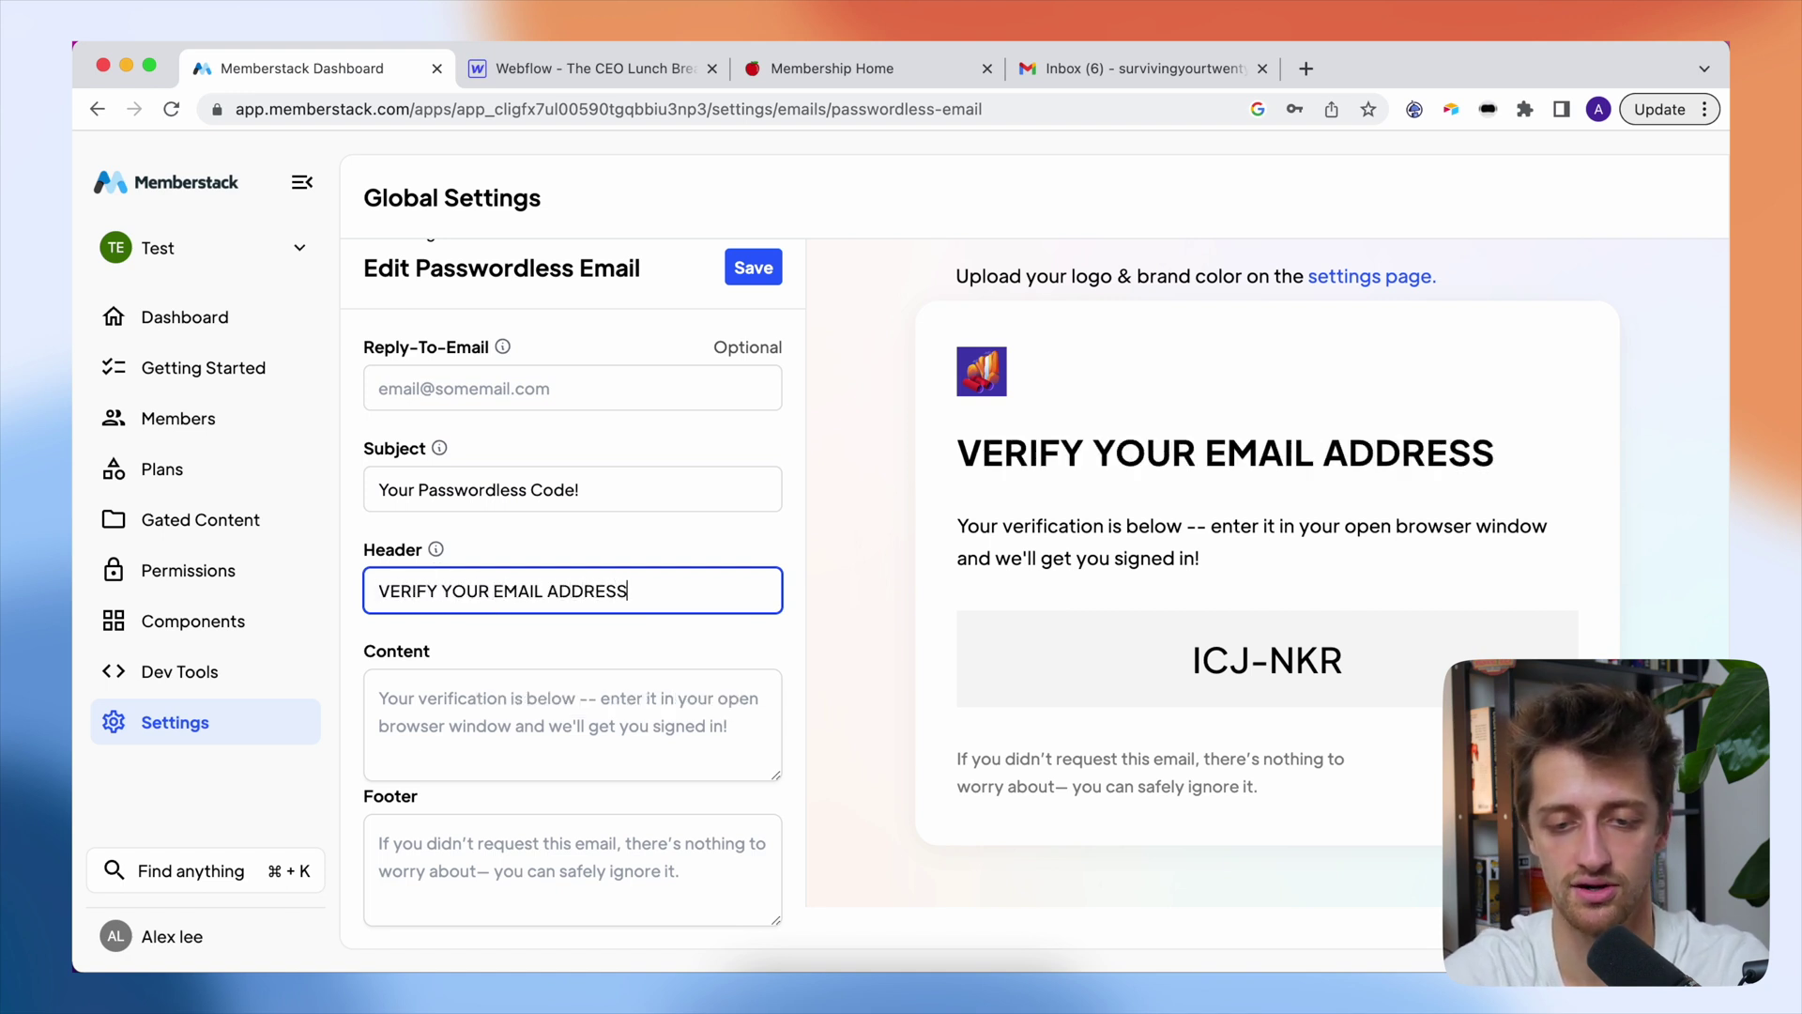
click(376, 631)
scroll(451, 657, up, 1)
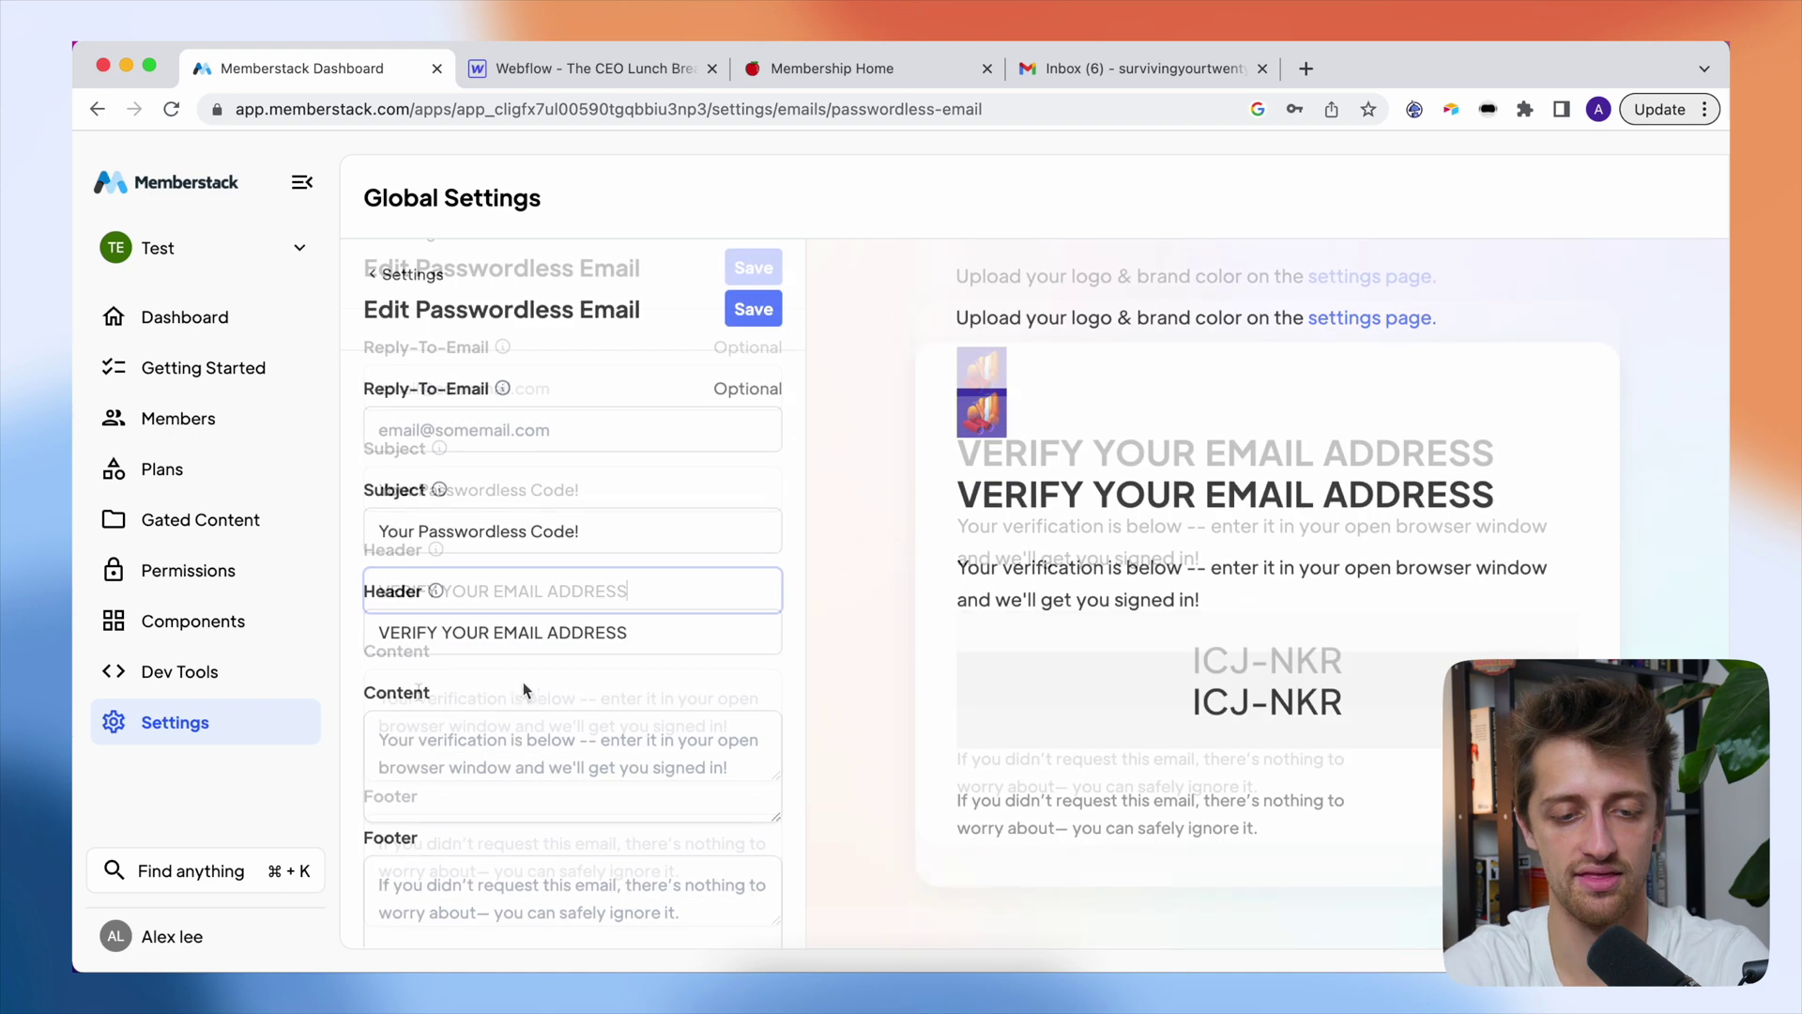
click(477, 729)
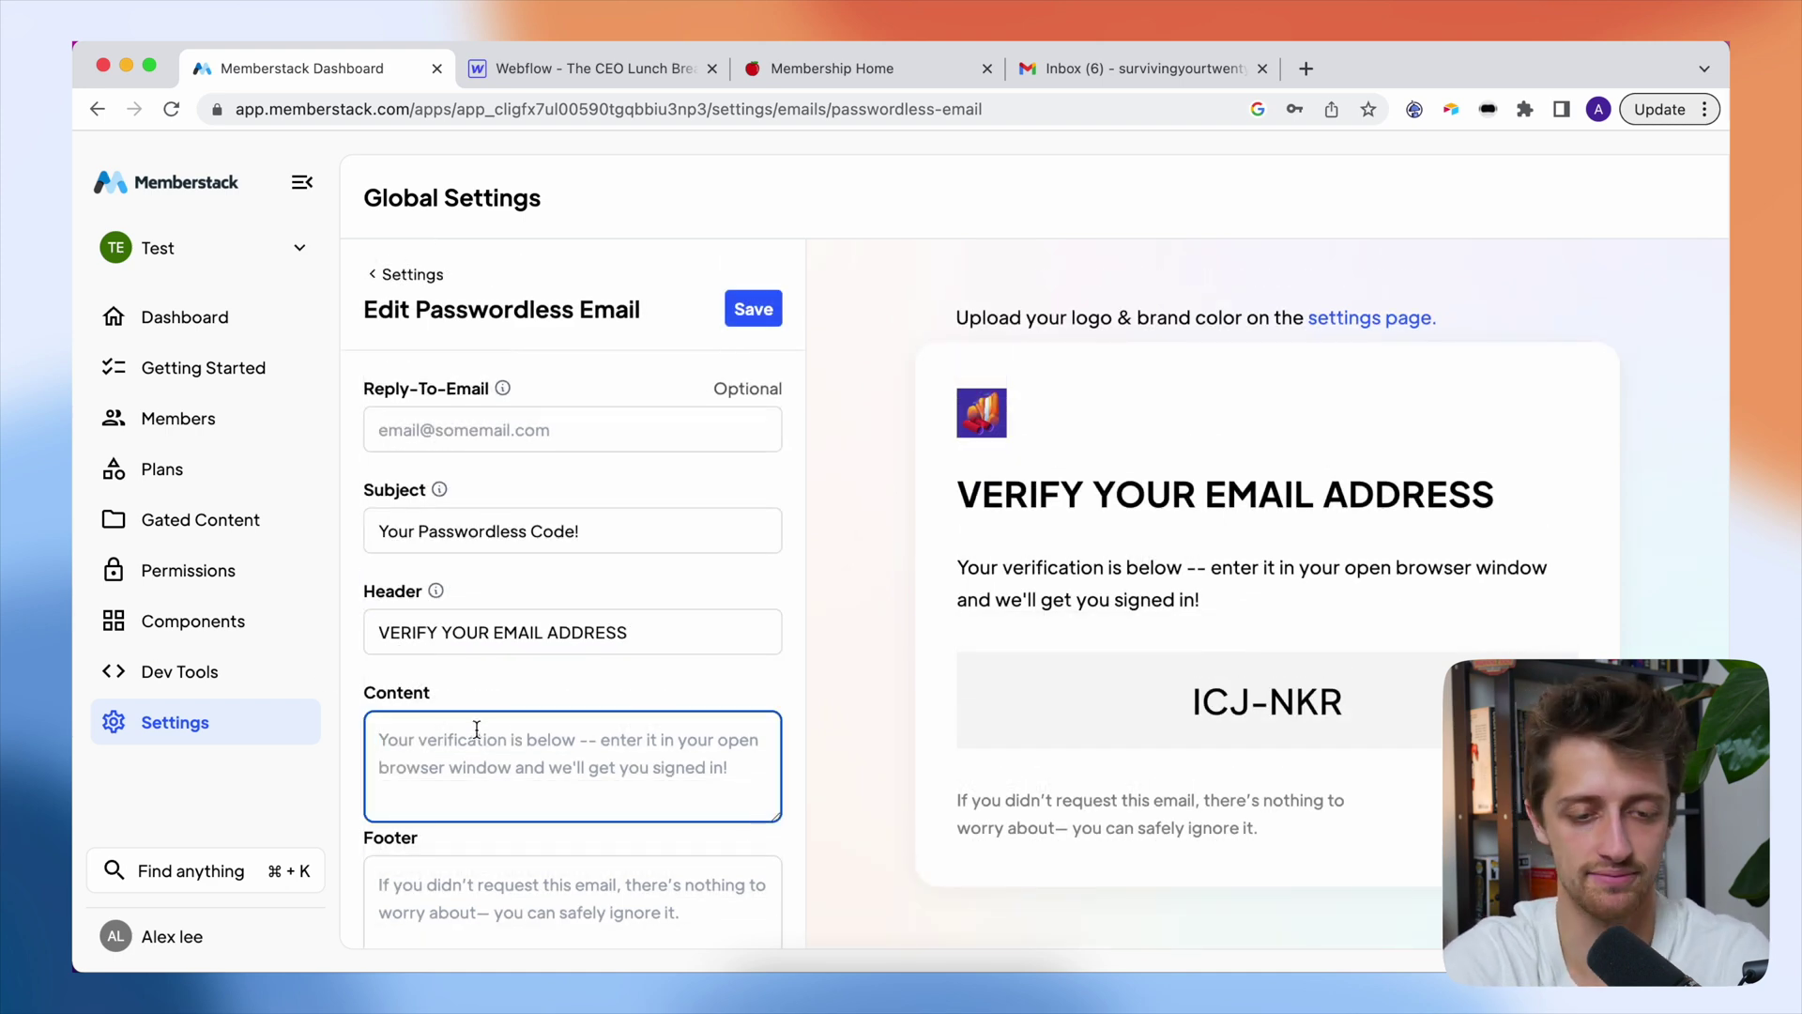
text(Your ve)
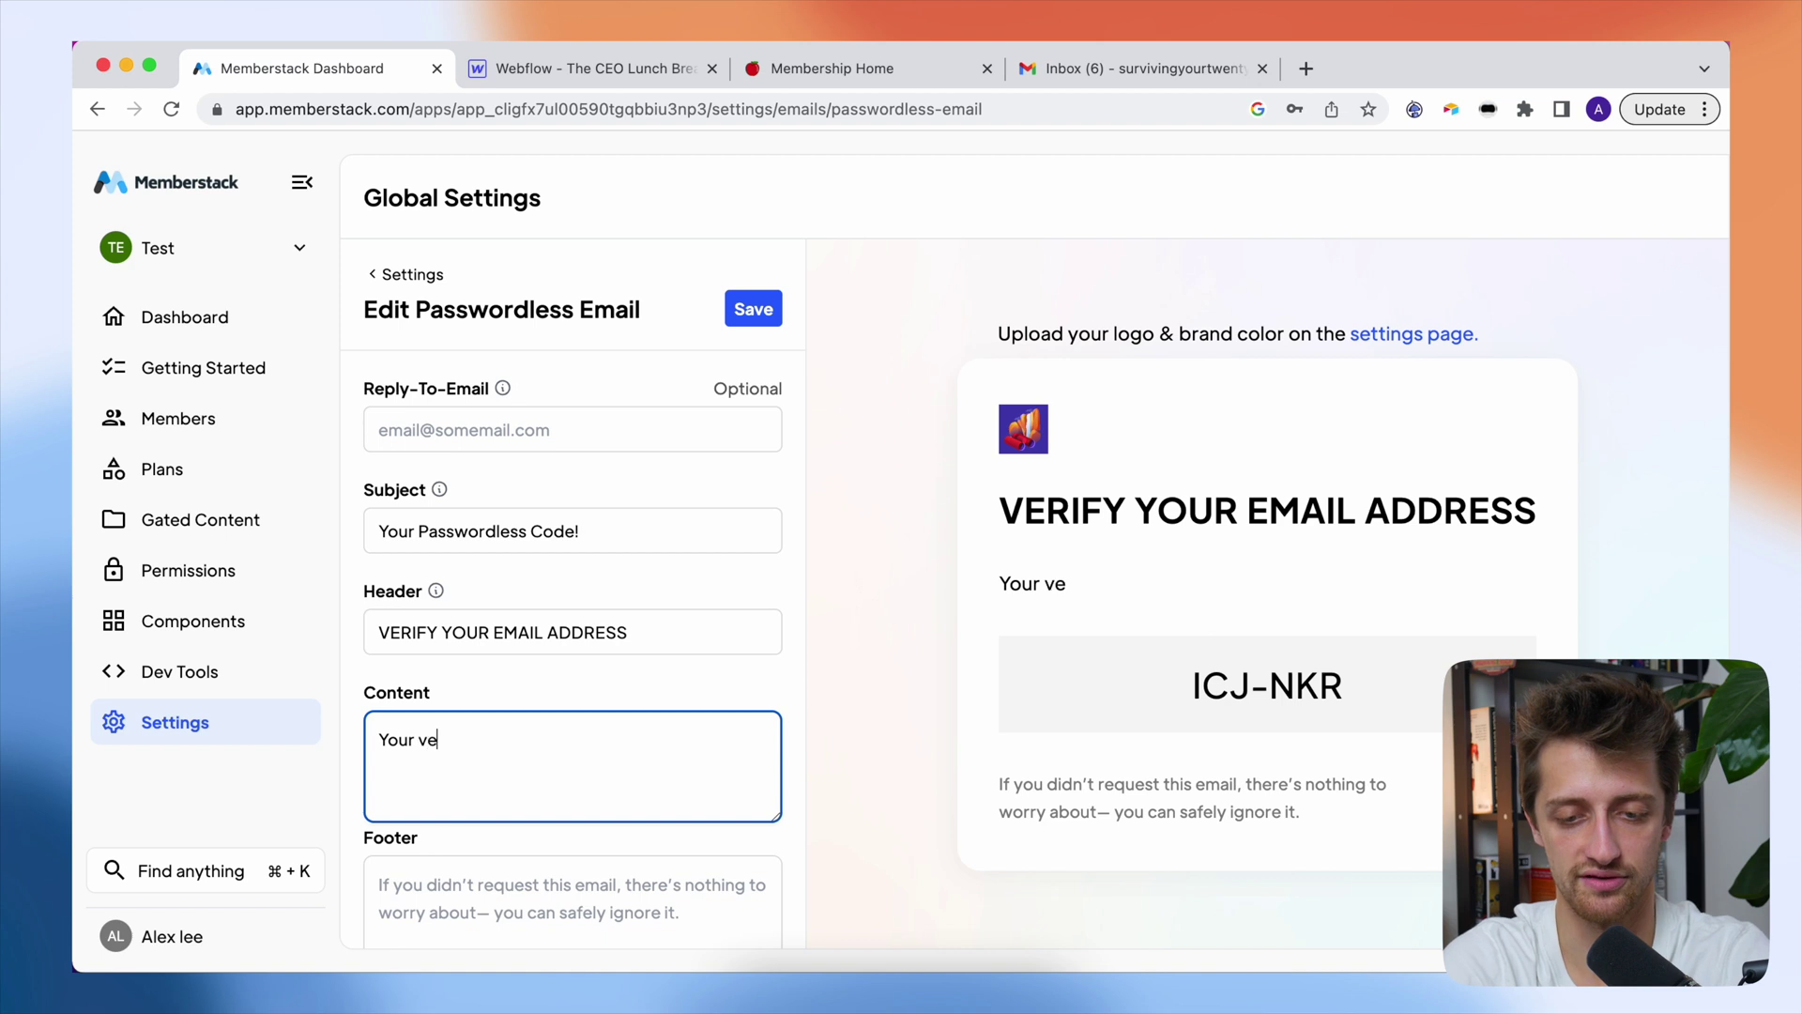
text(rification code is )
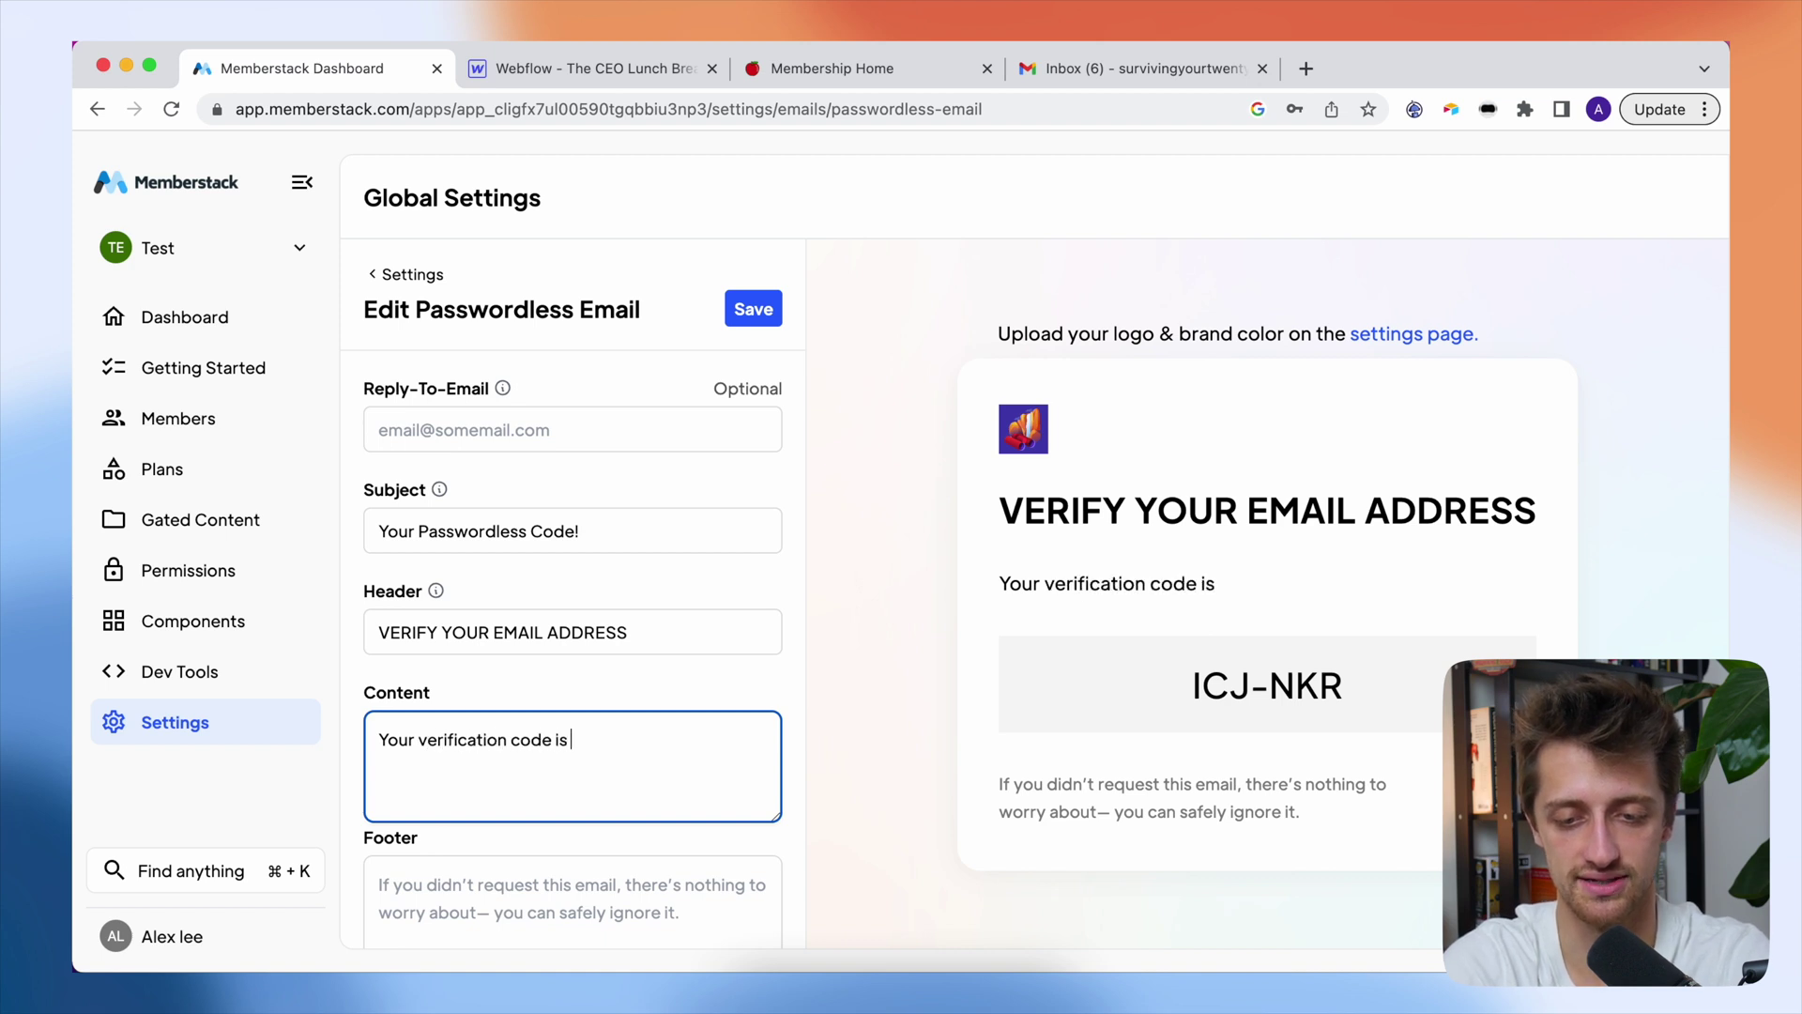
text(down below. Copy a)
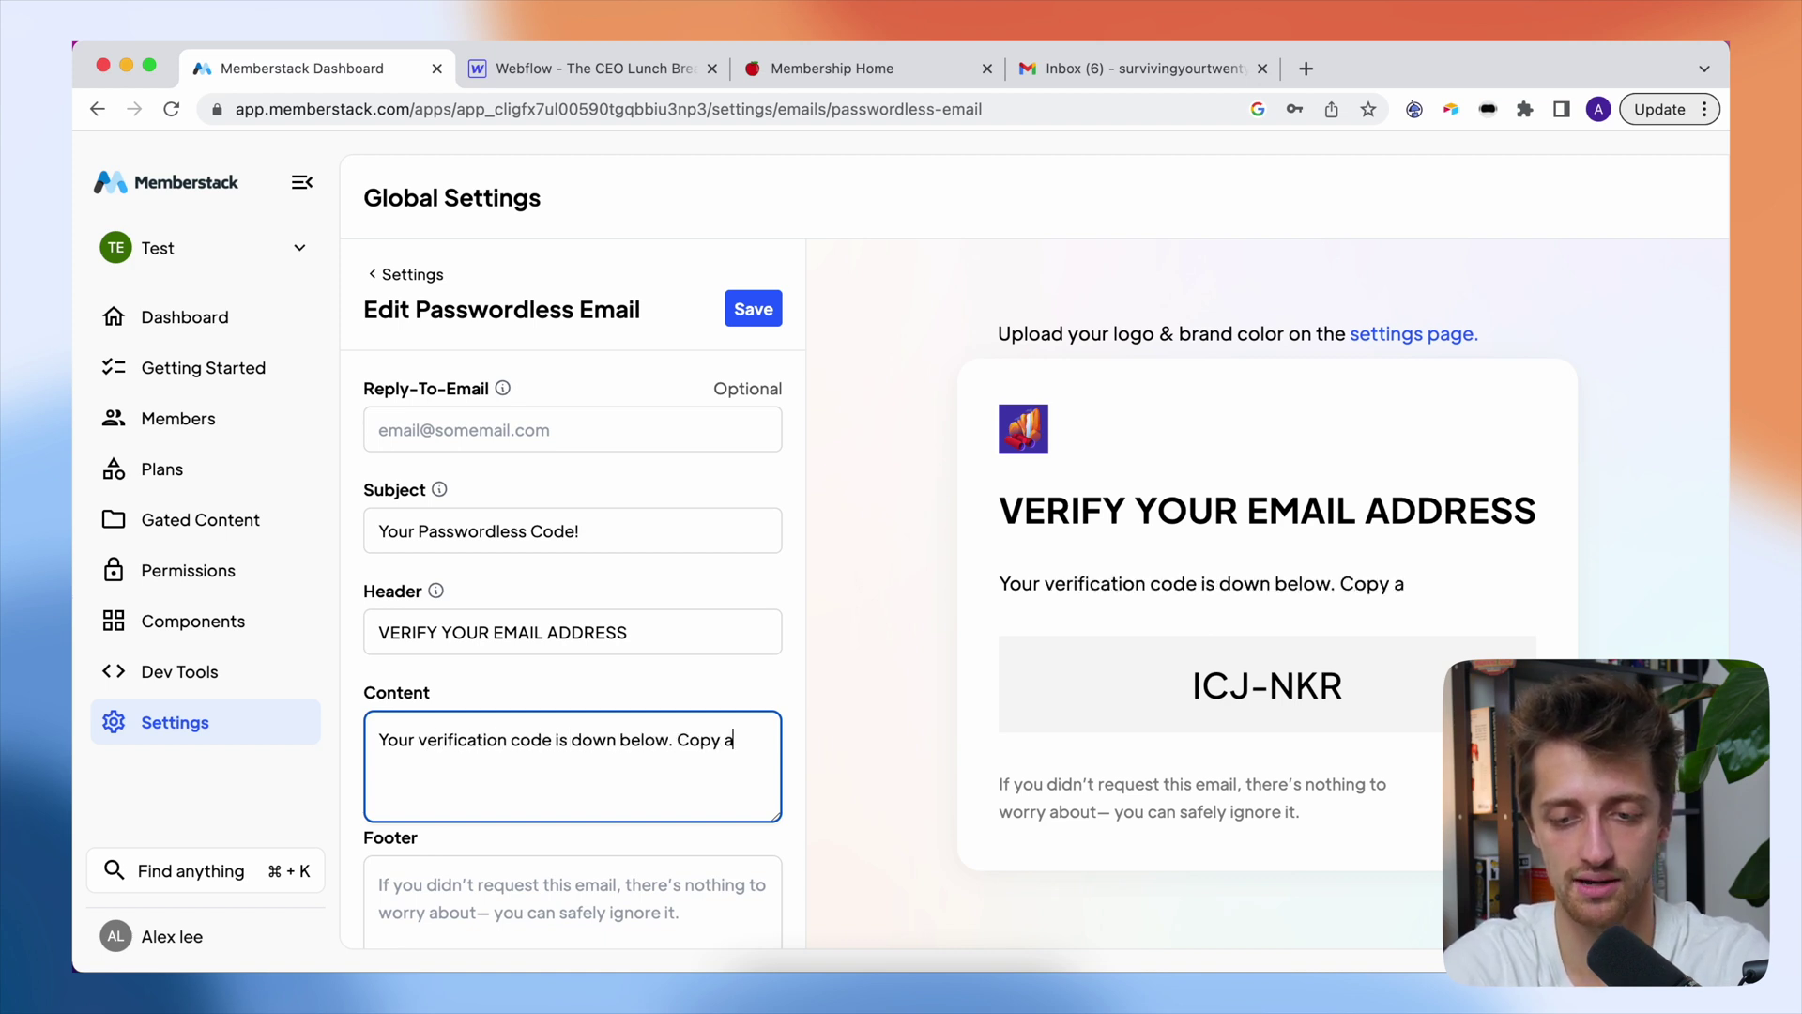
text(nd paste to sign i)
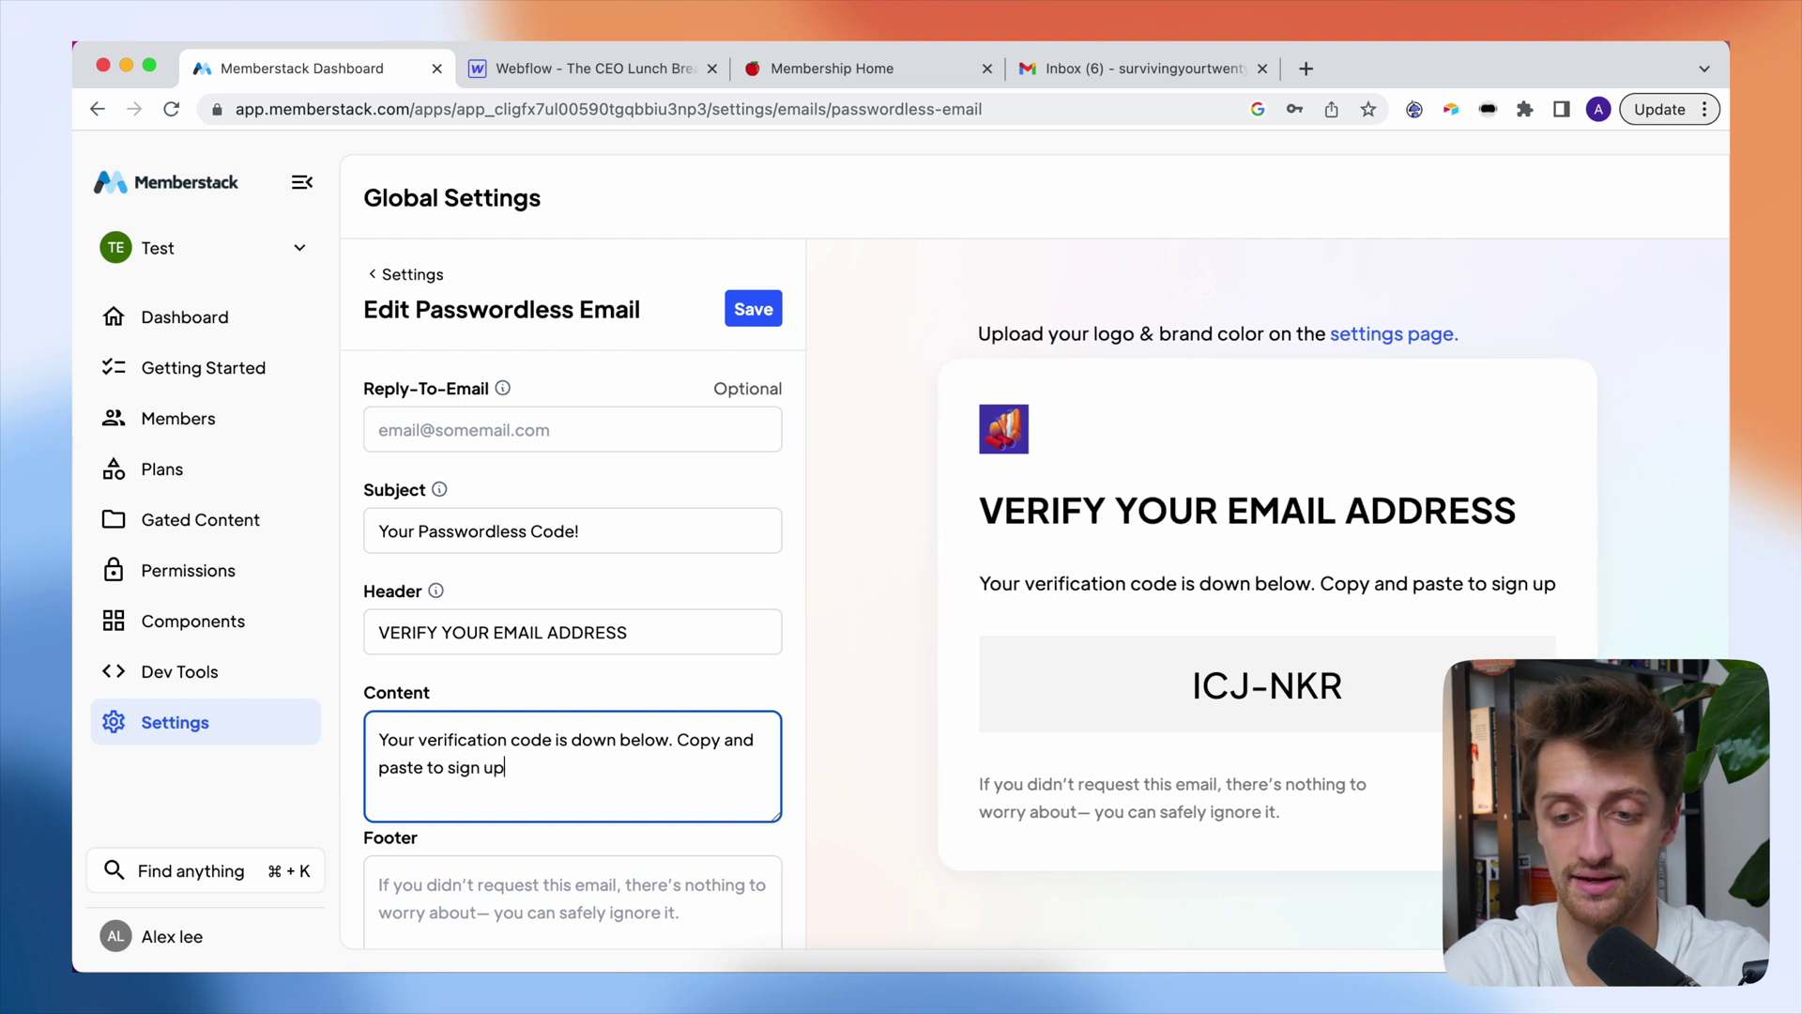
text(n!)
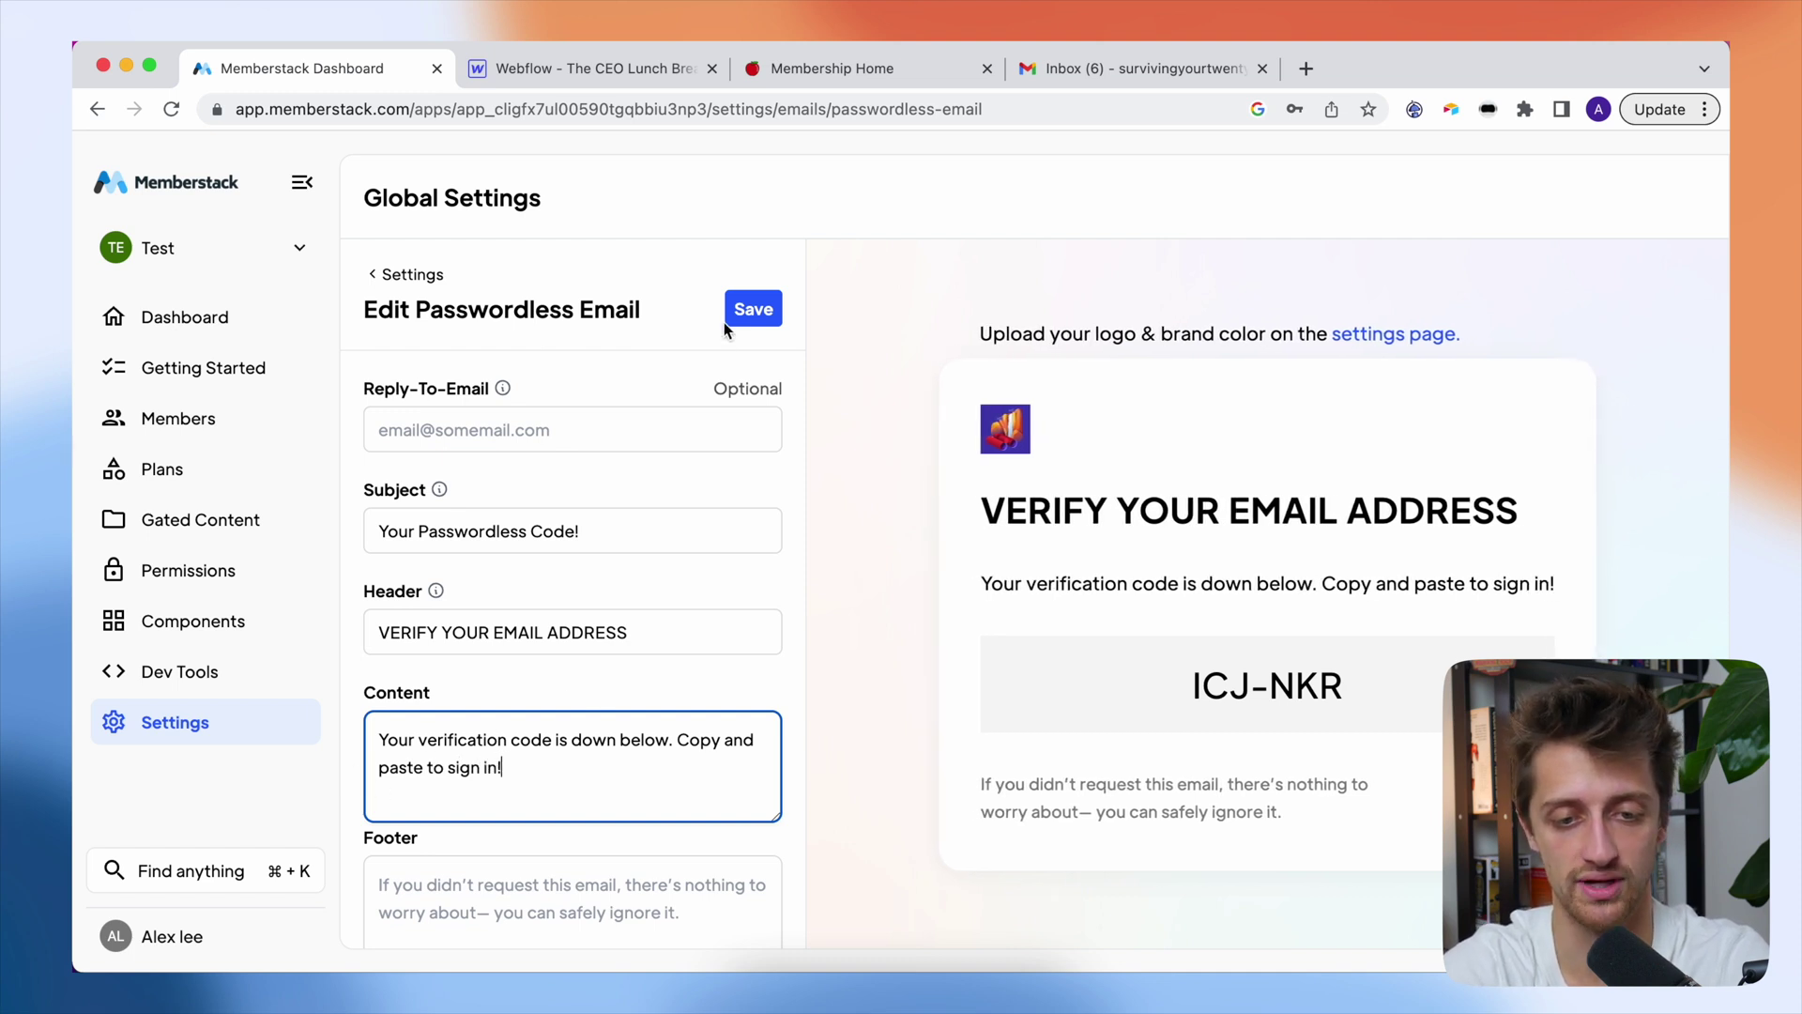
click(728, 321)
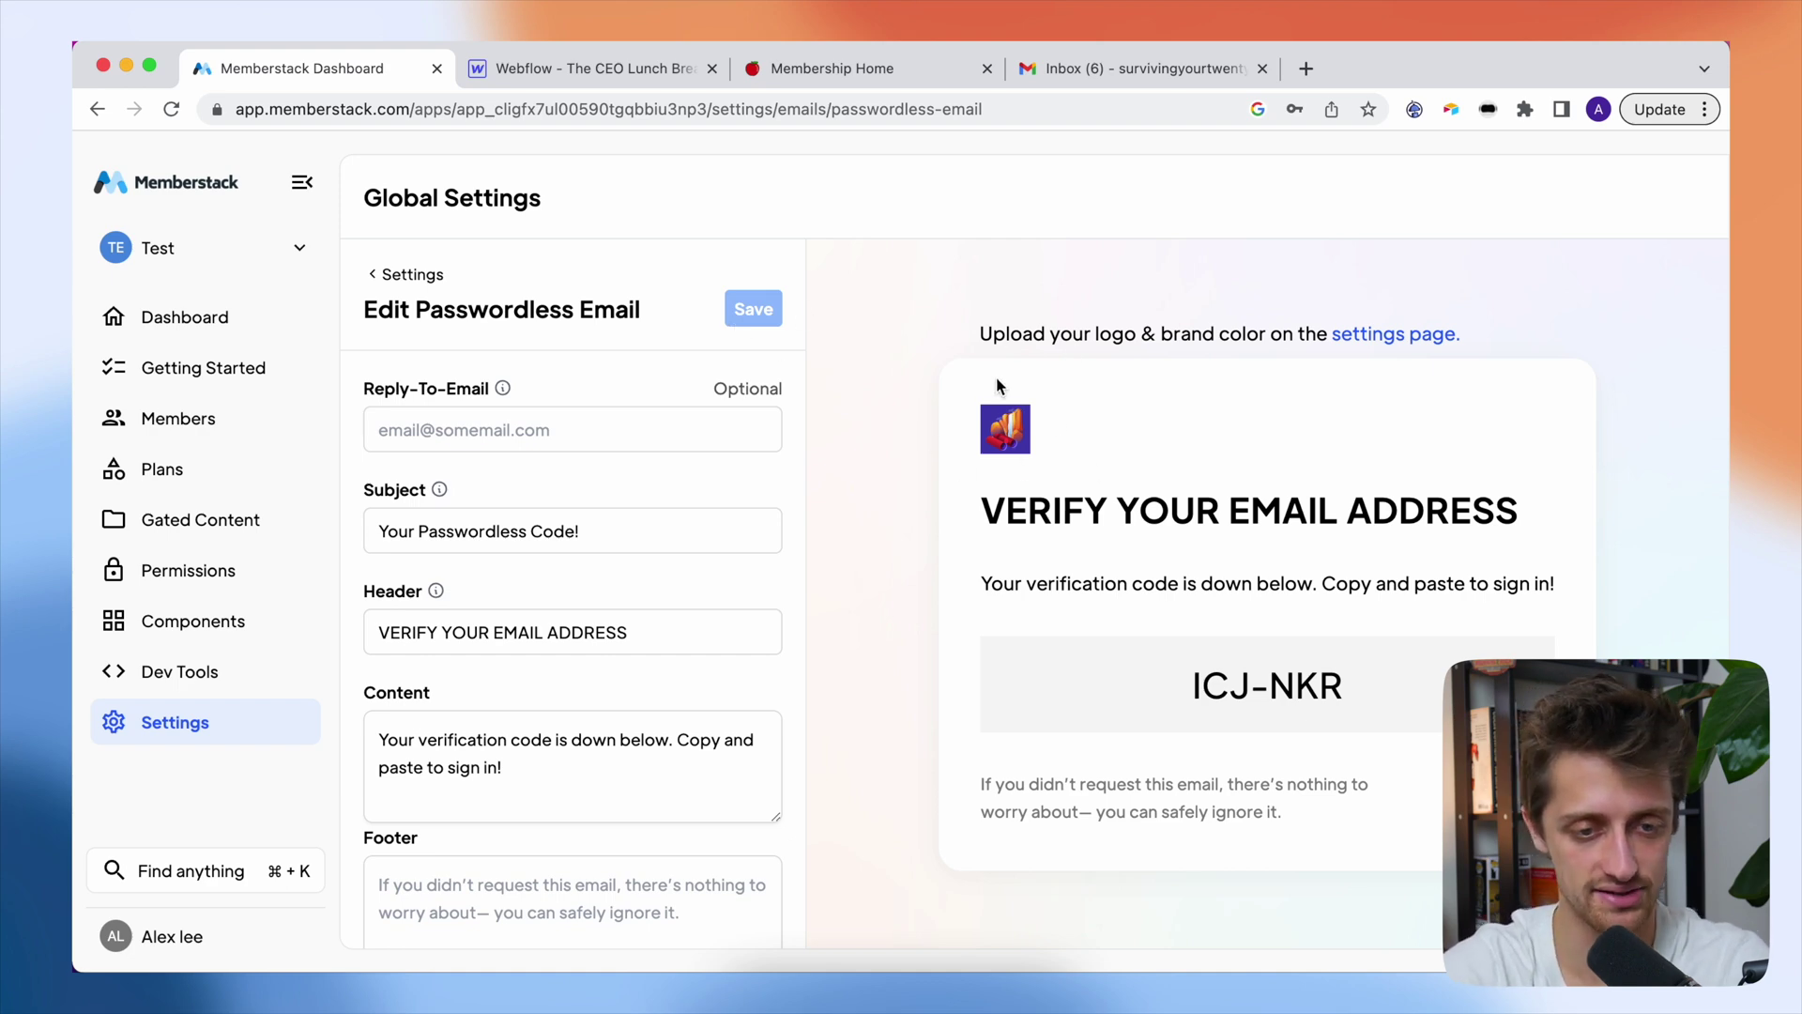
click(399, 274)
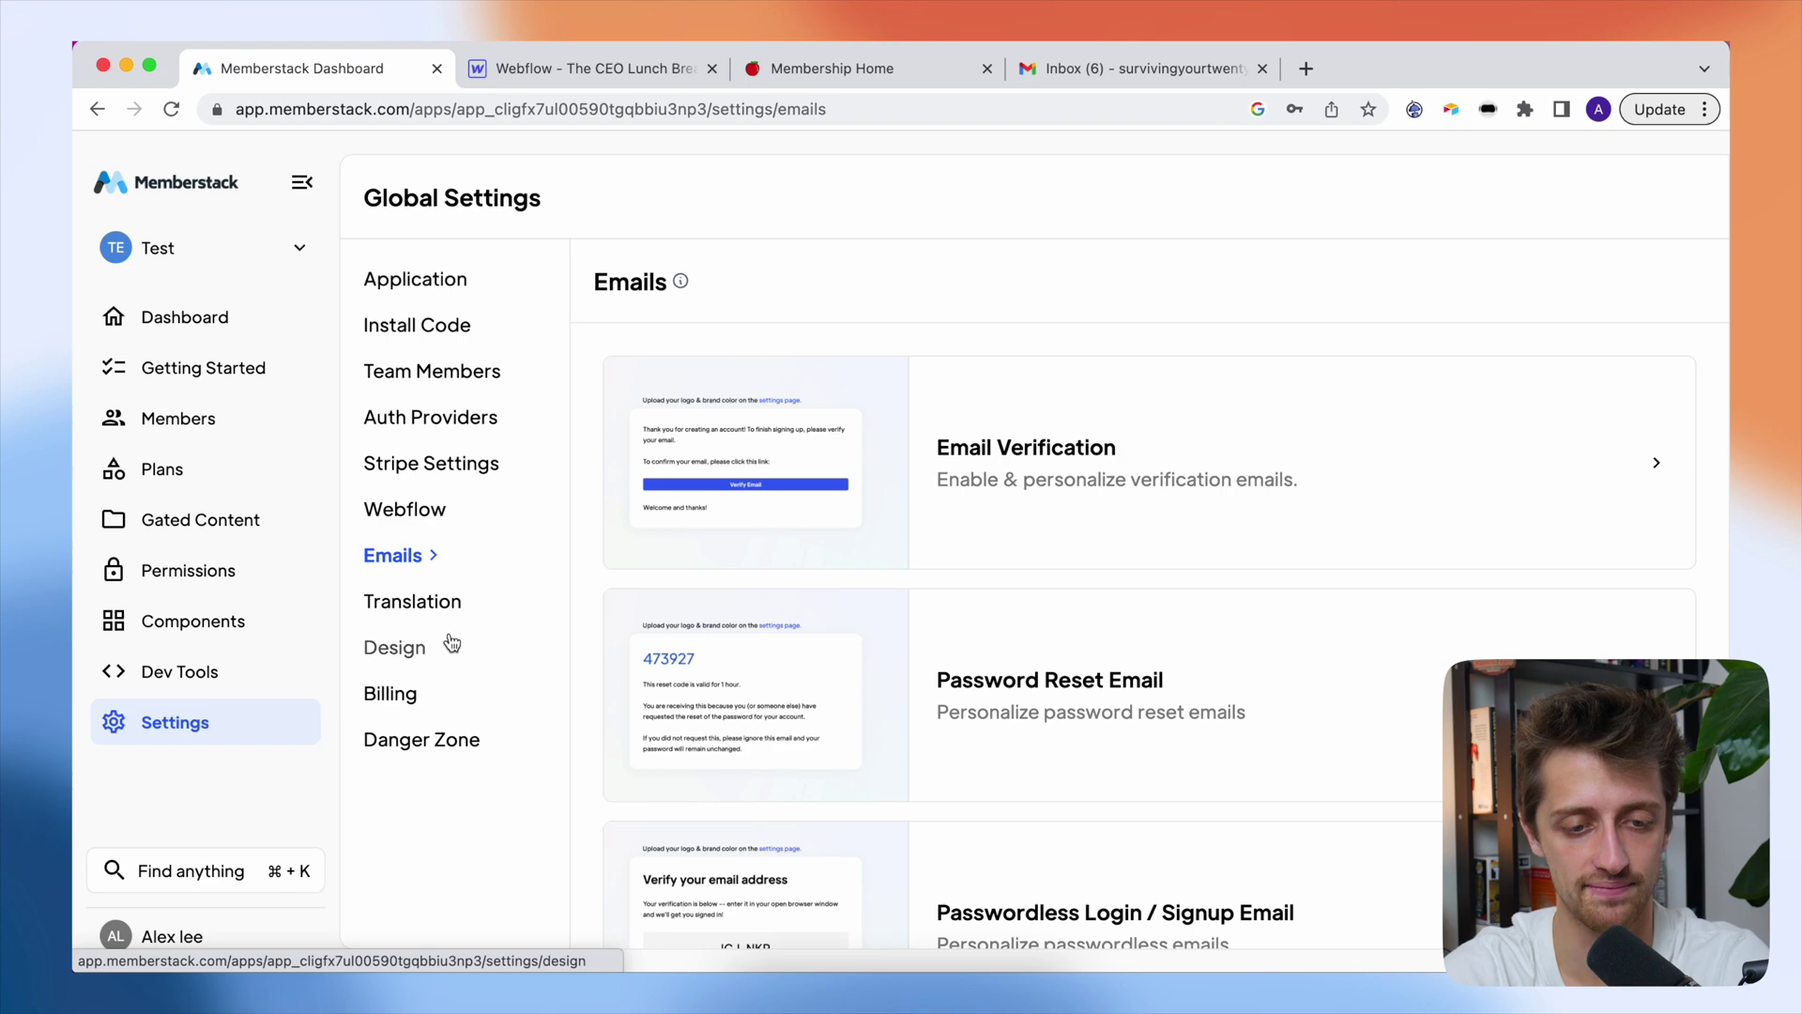
- Set the app image to Alguana Detective.png and primary colour to dark green #417505, and save
click(407, 647)
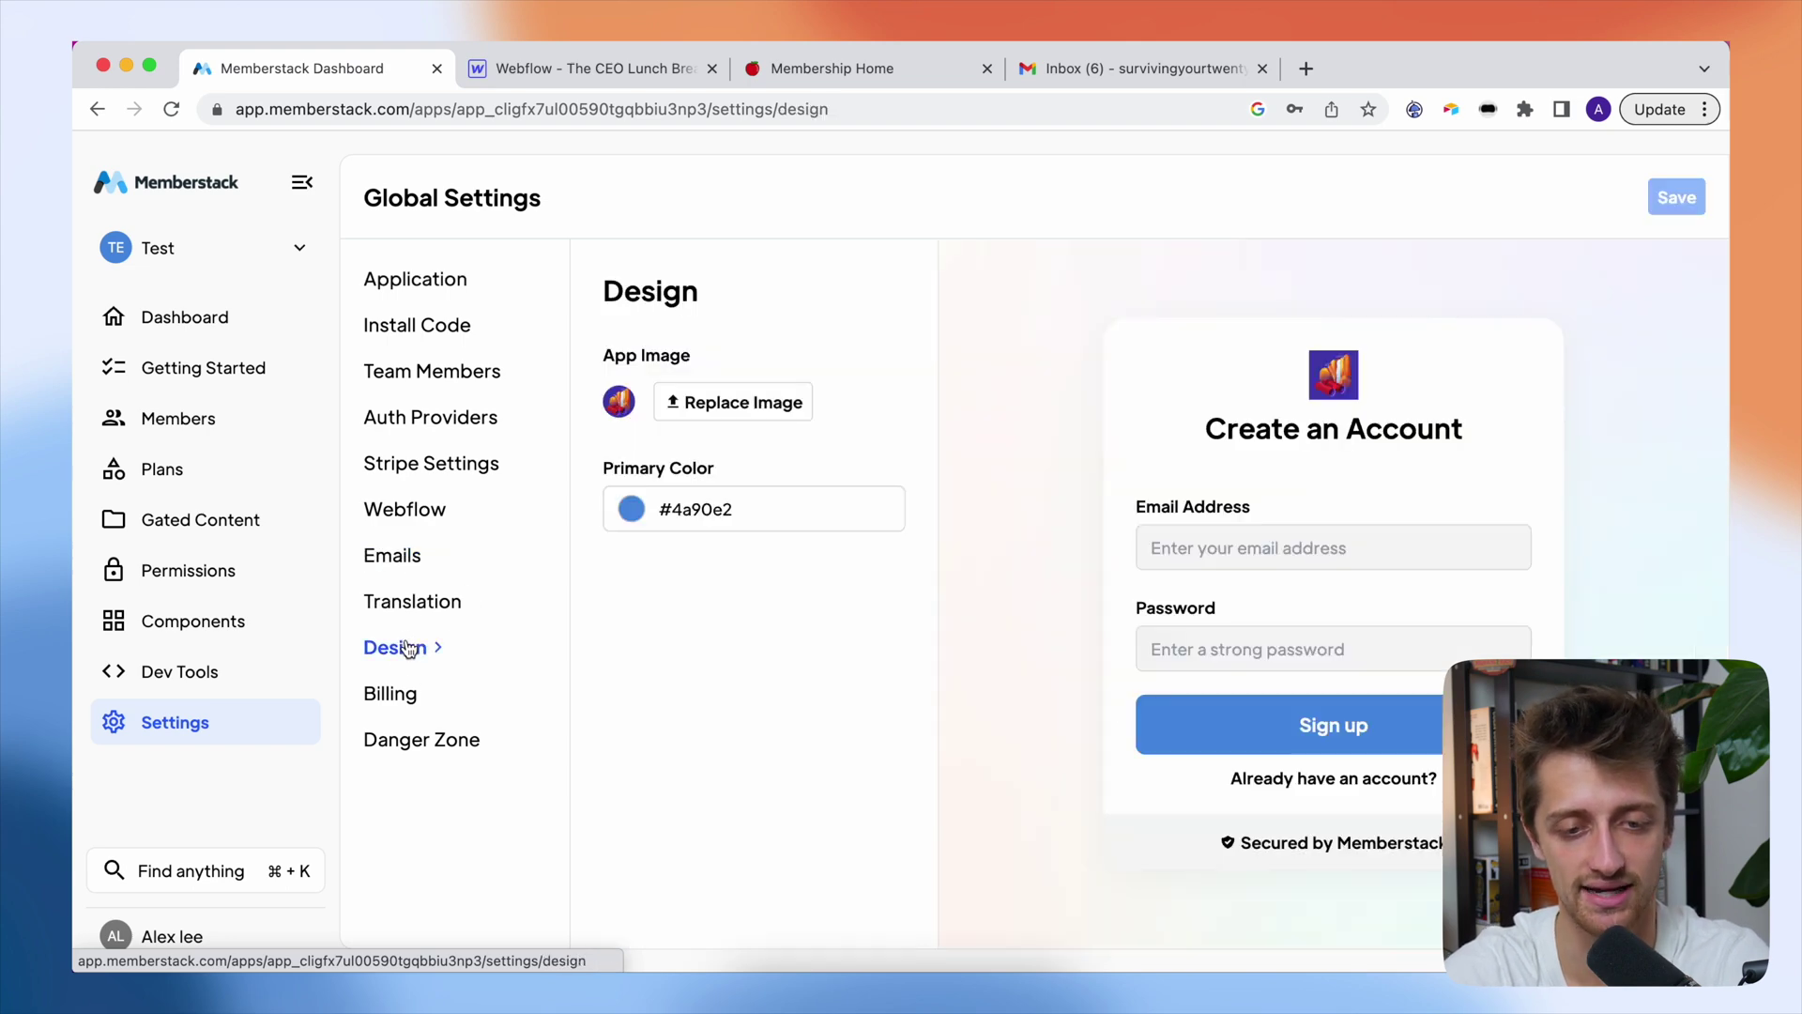
click(769, 404)
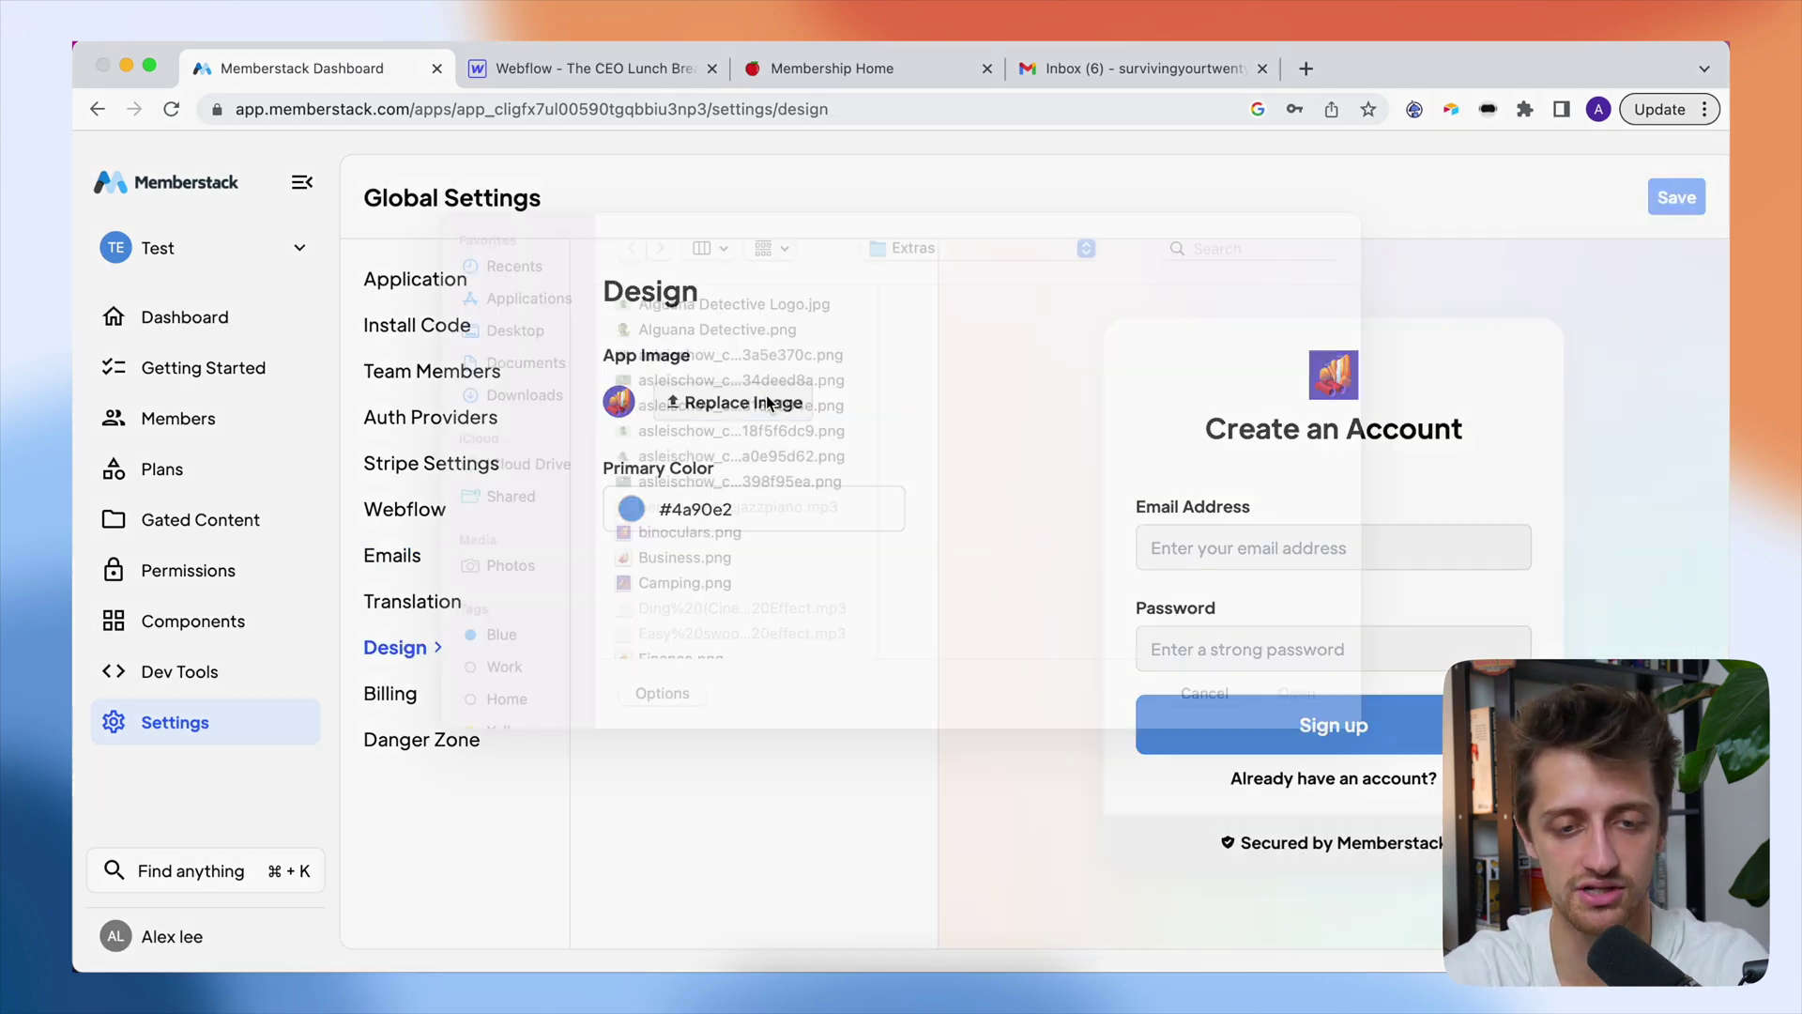
click(685, 368)
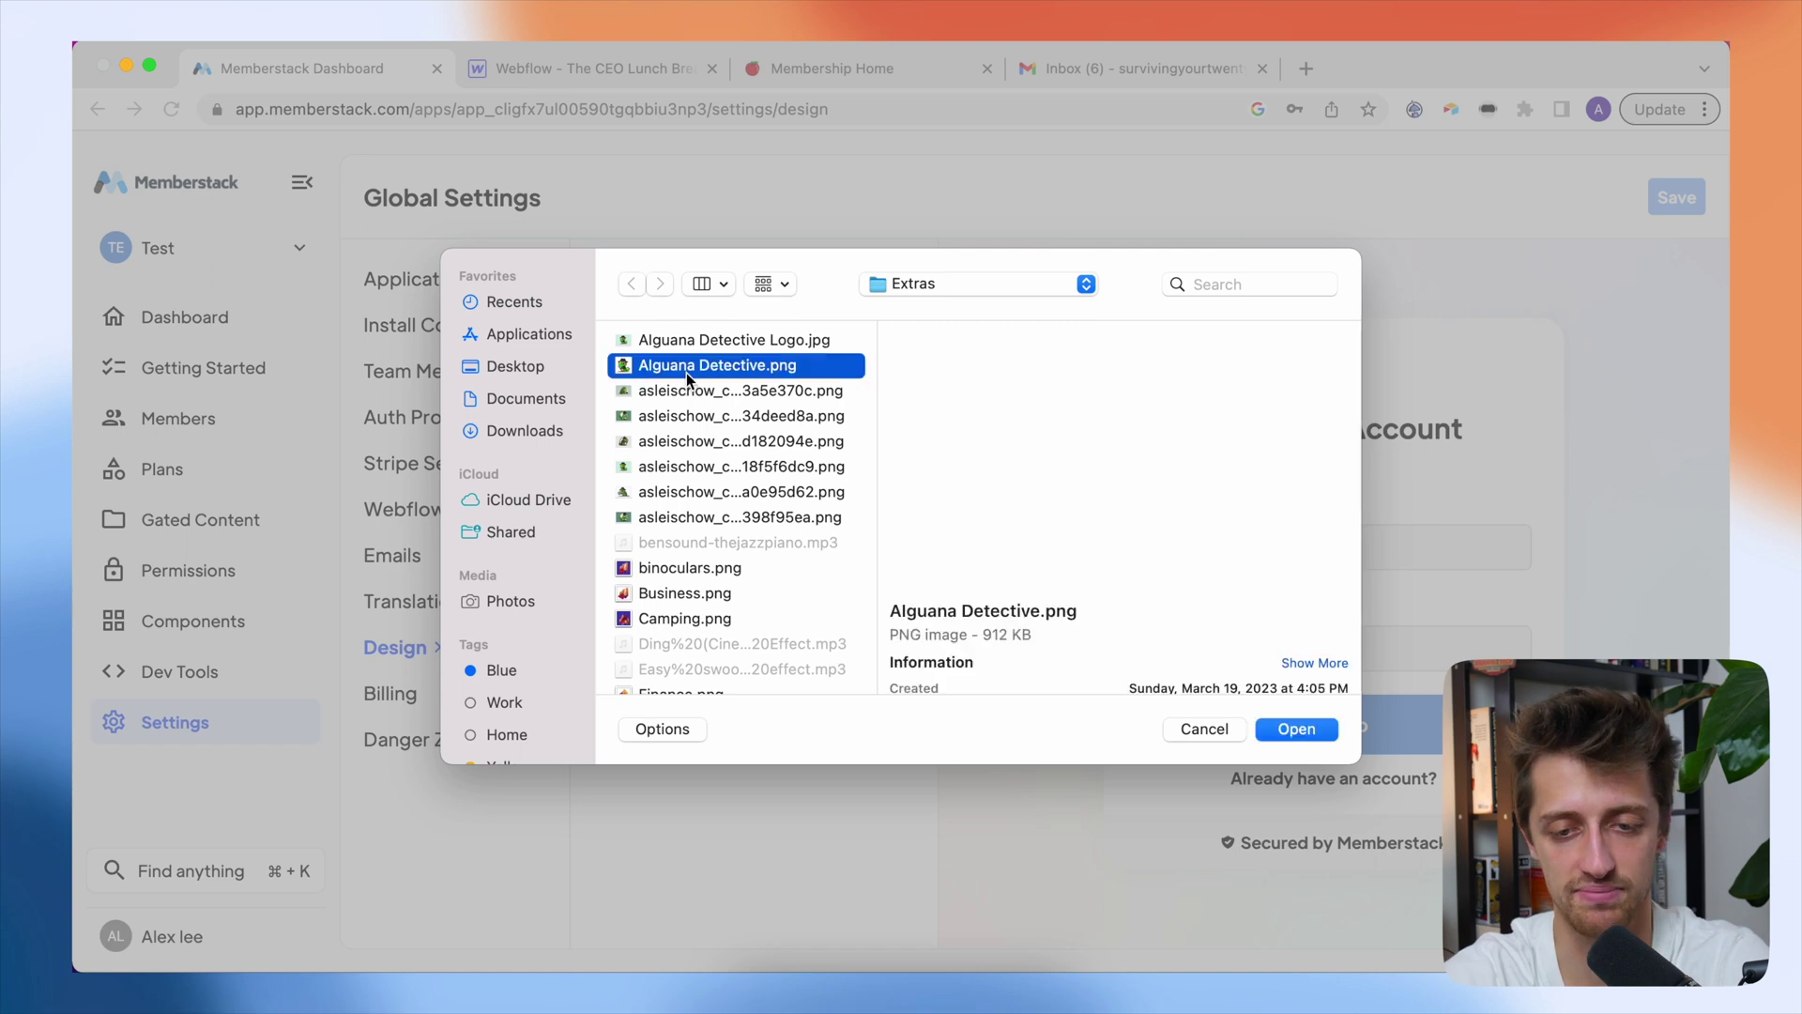
click(1296, 729)
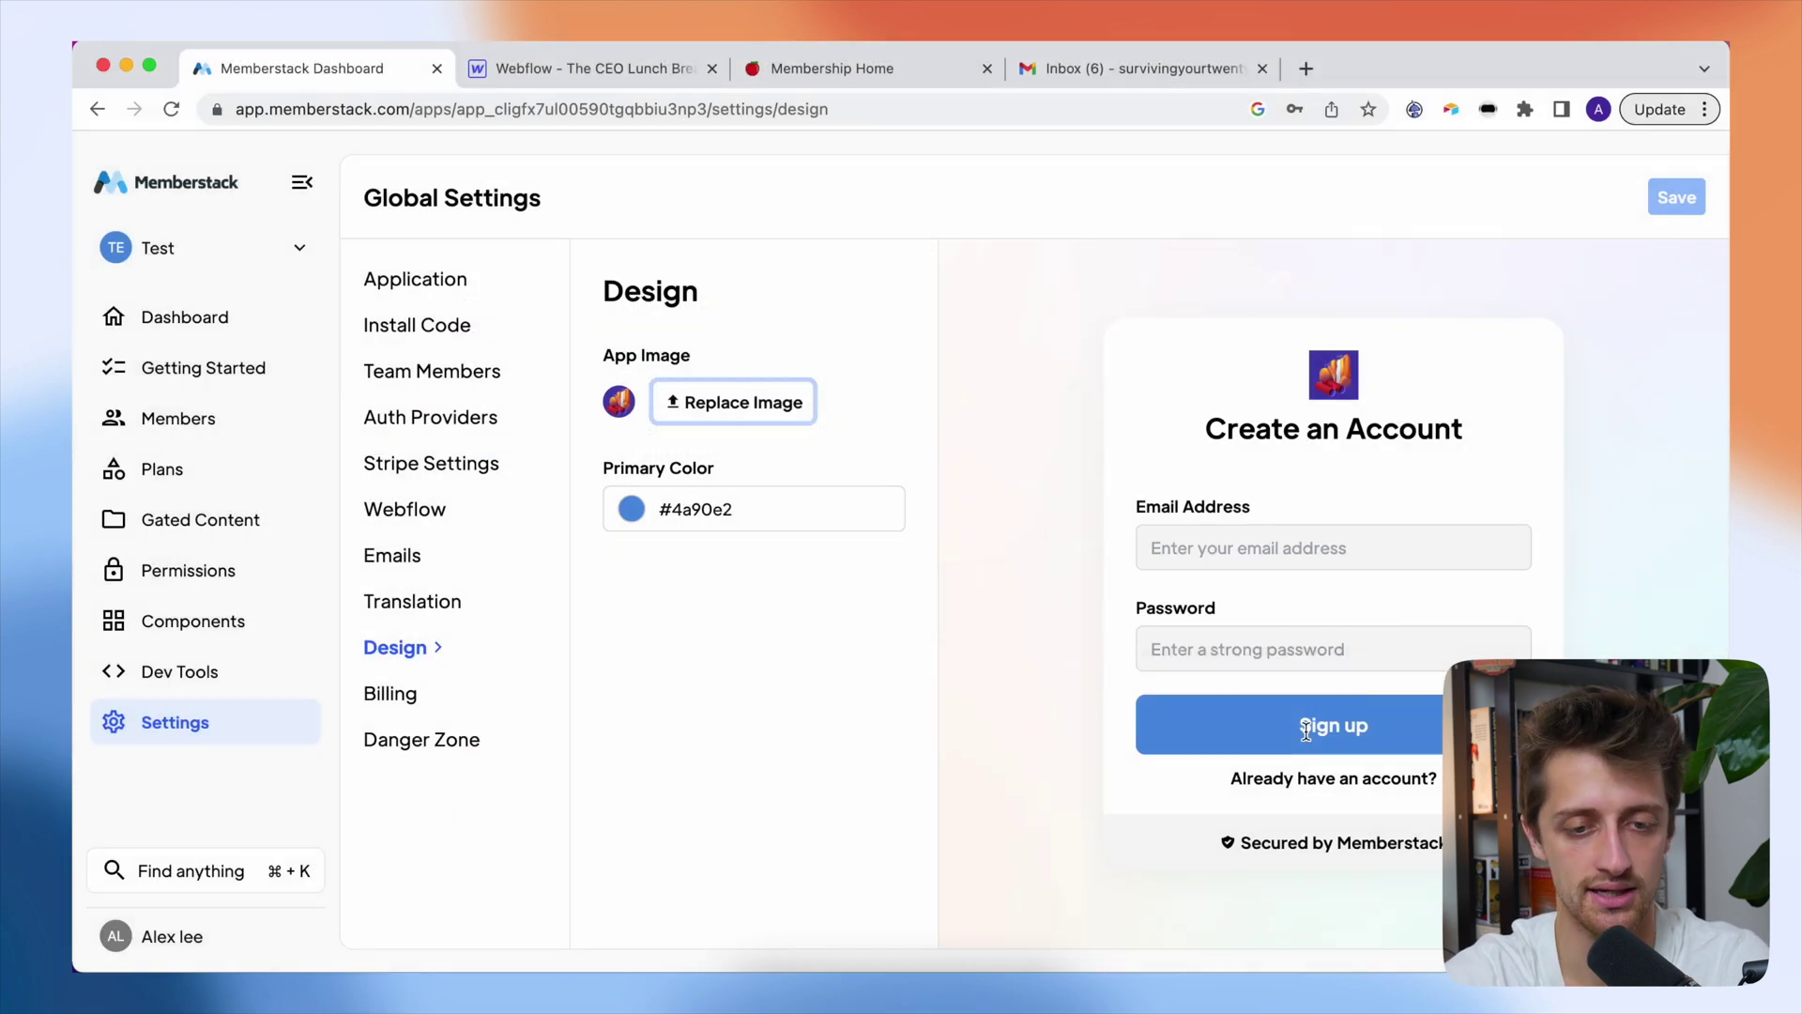
click(634, 513)
click(788, 852)
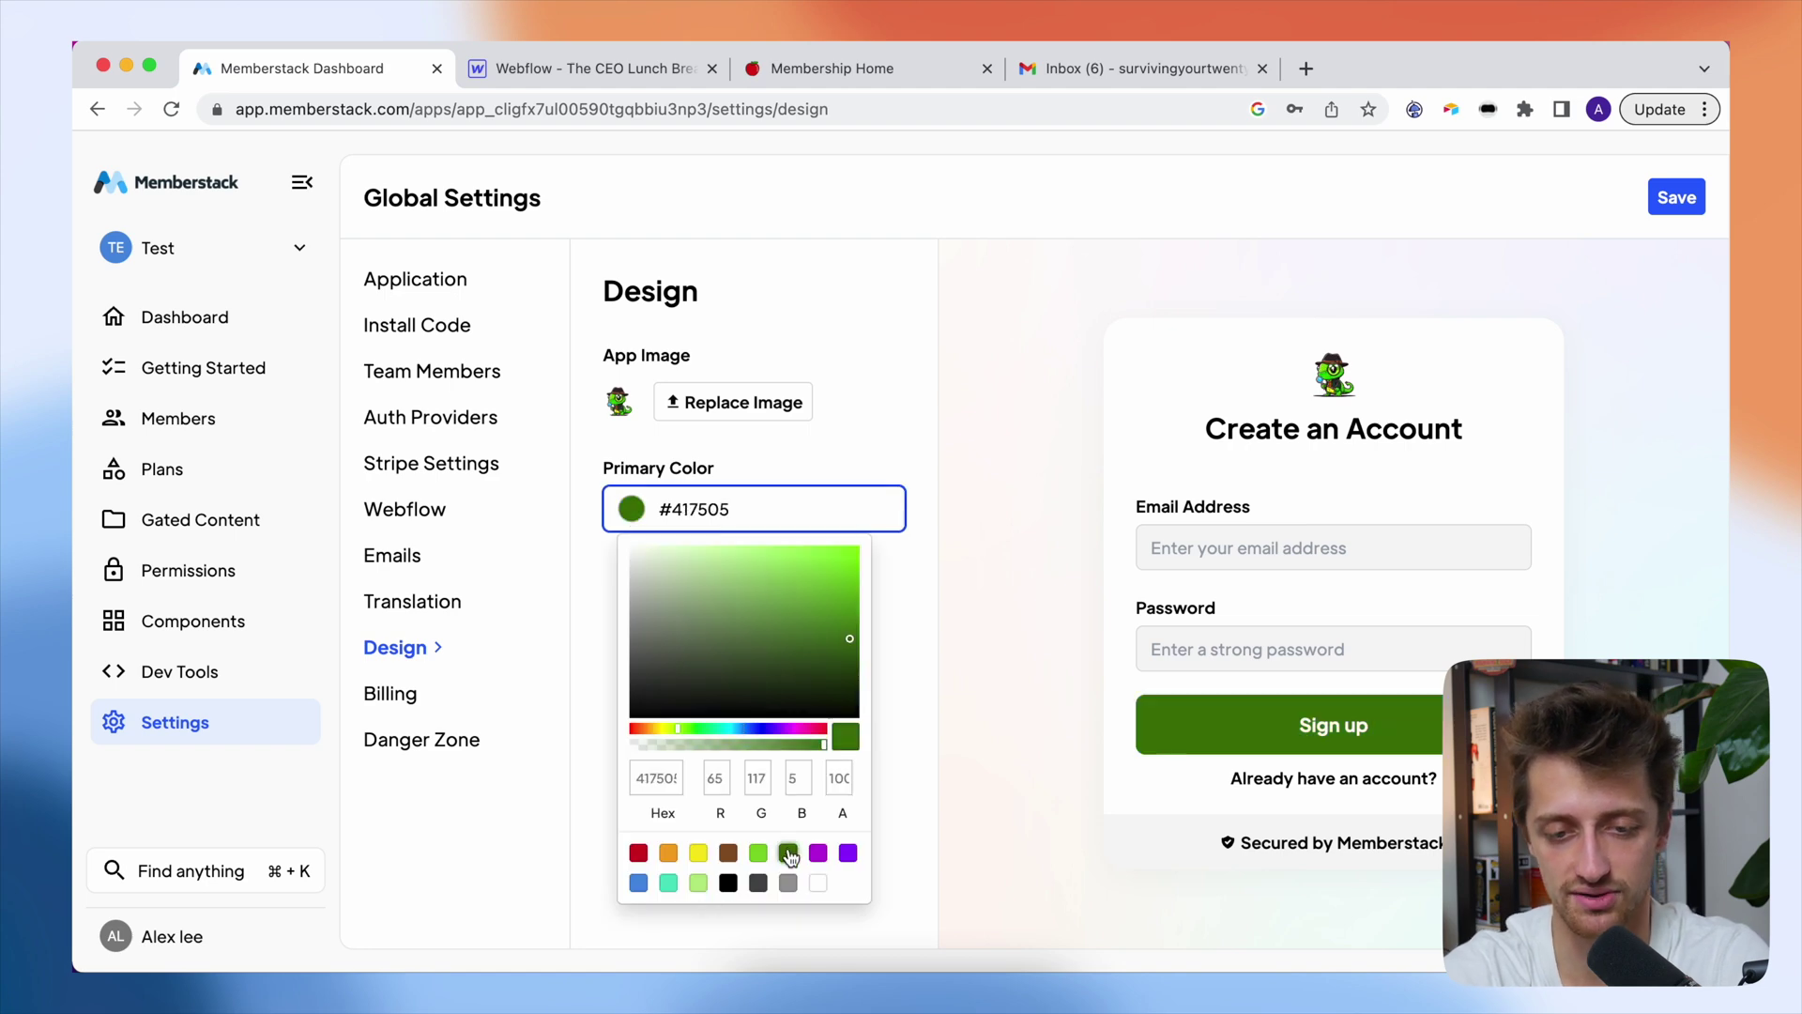
click(887, 437)
click(1685, 196)
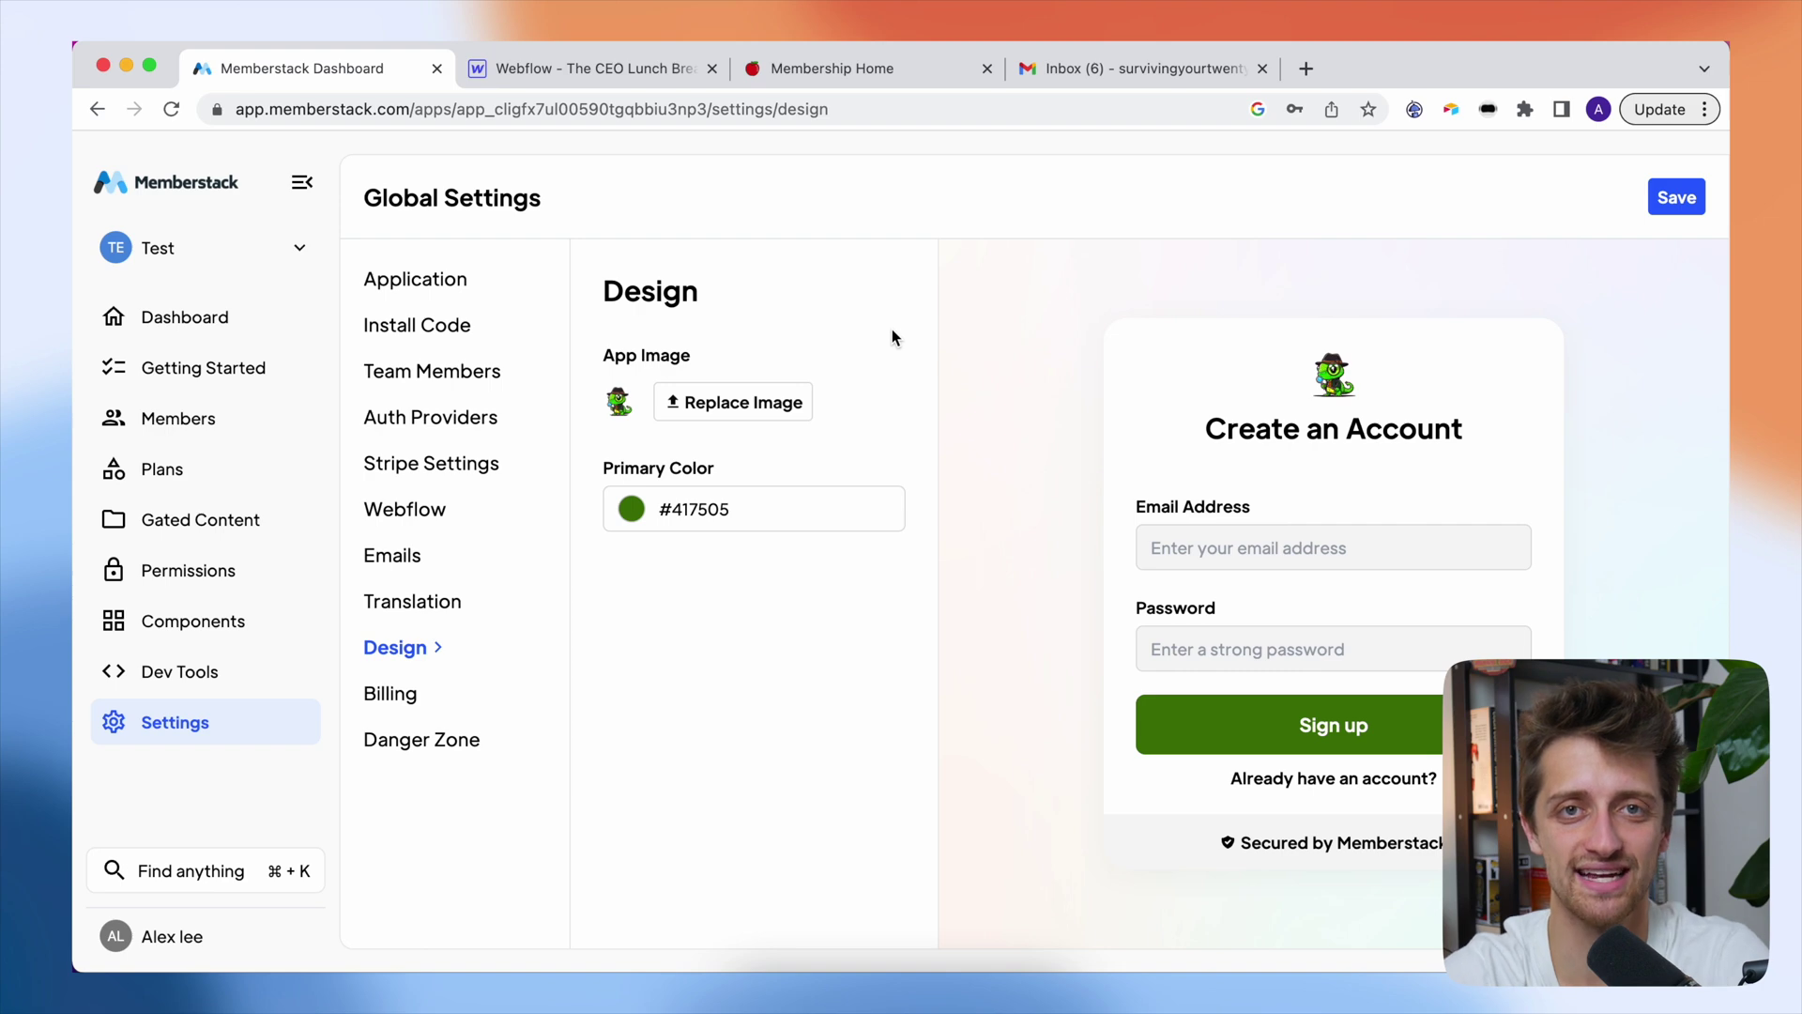
- Republish the Webflow site to its selected domains
click(641, 80)
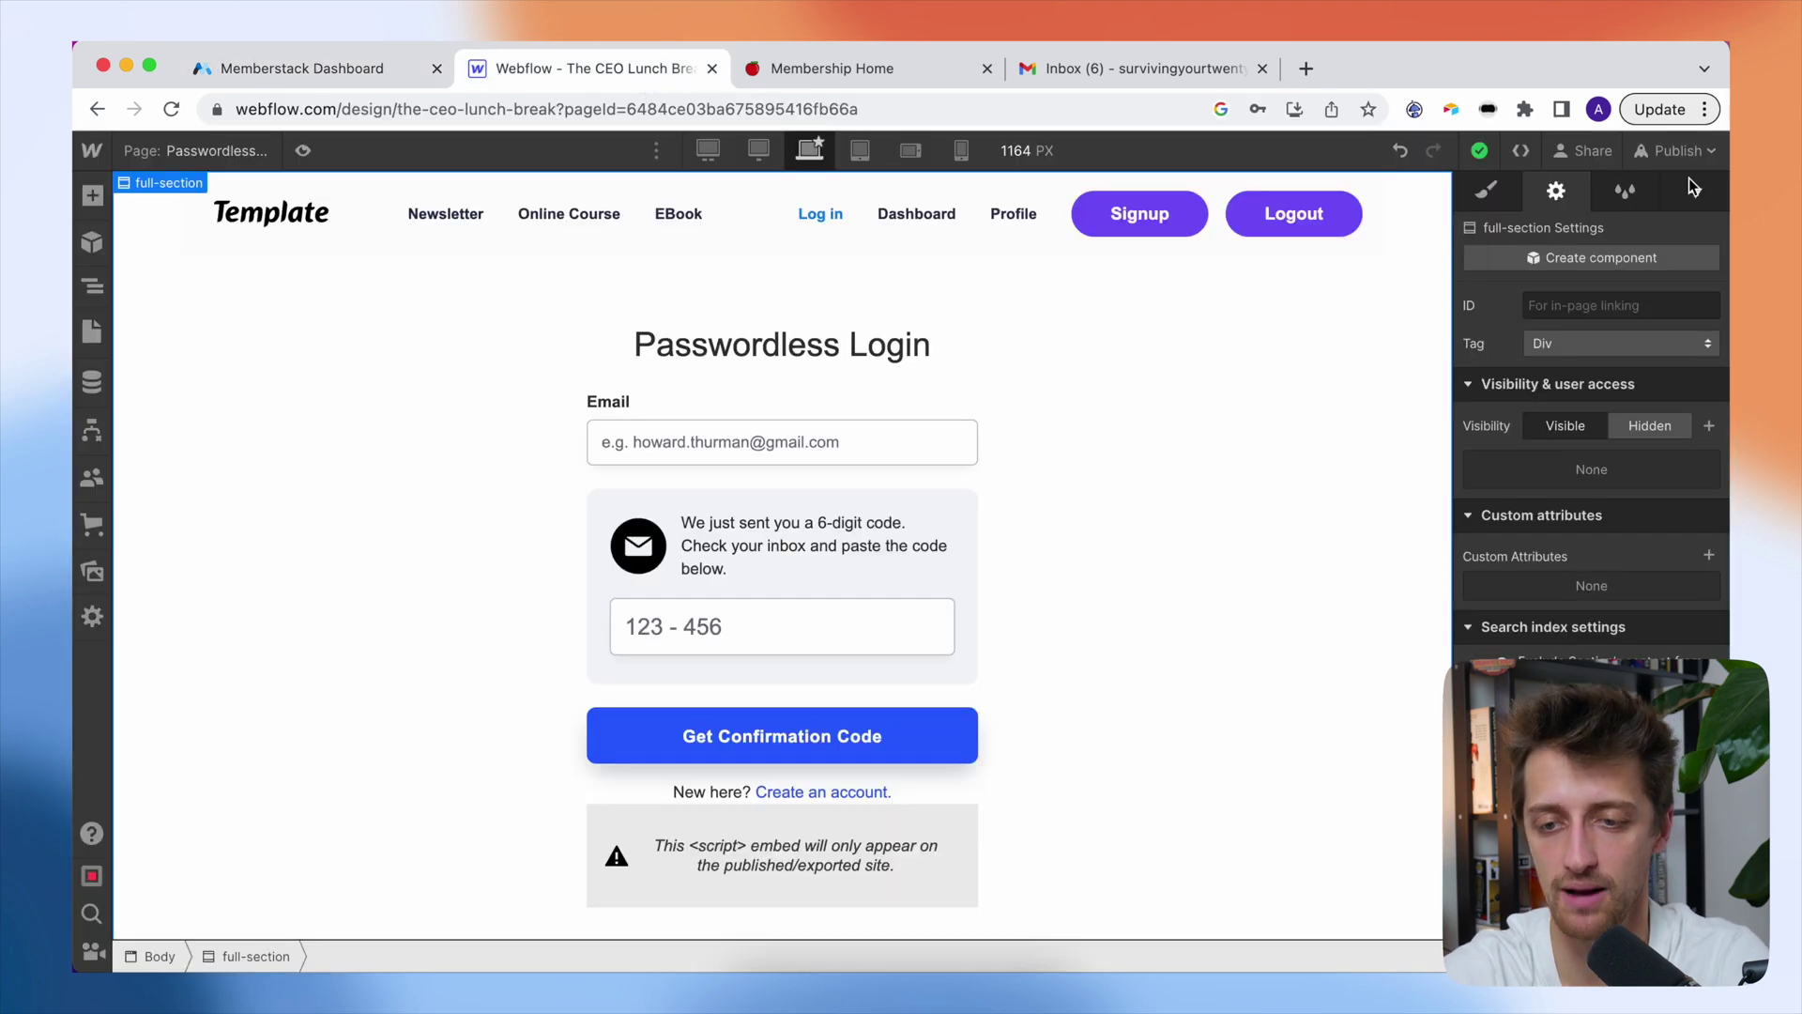
click(1680, 150)
click(1540, 556)
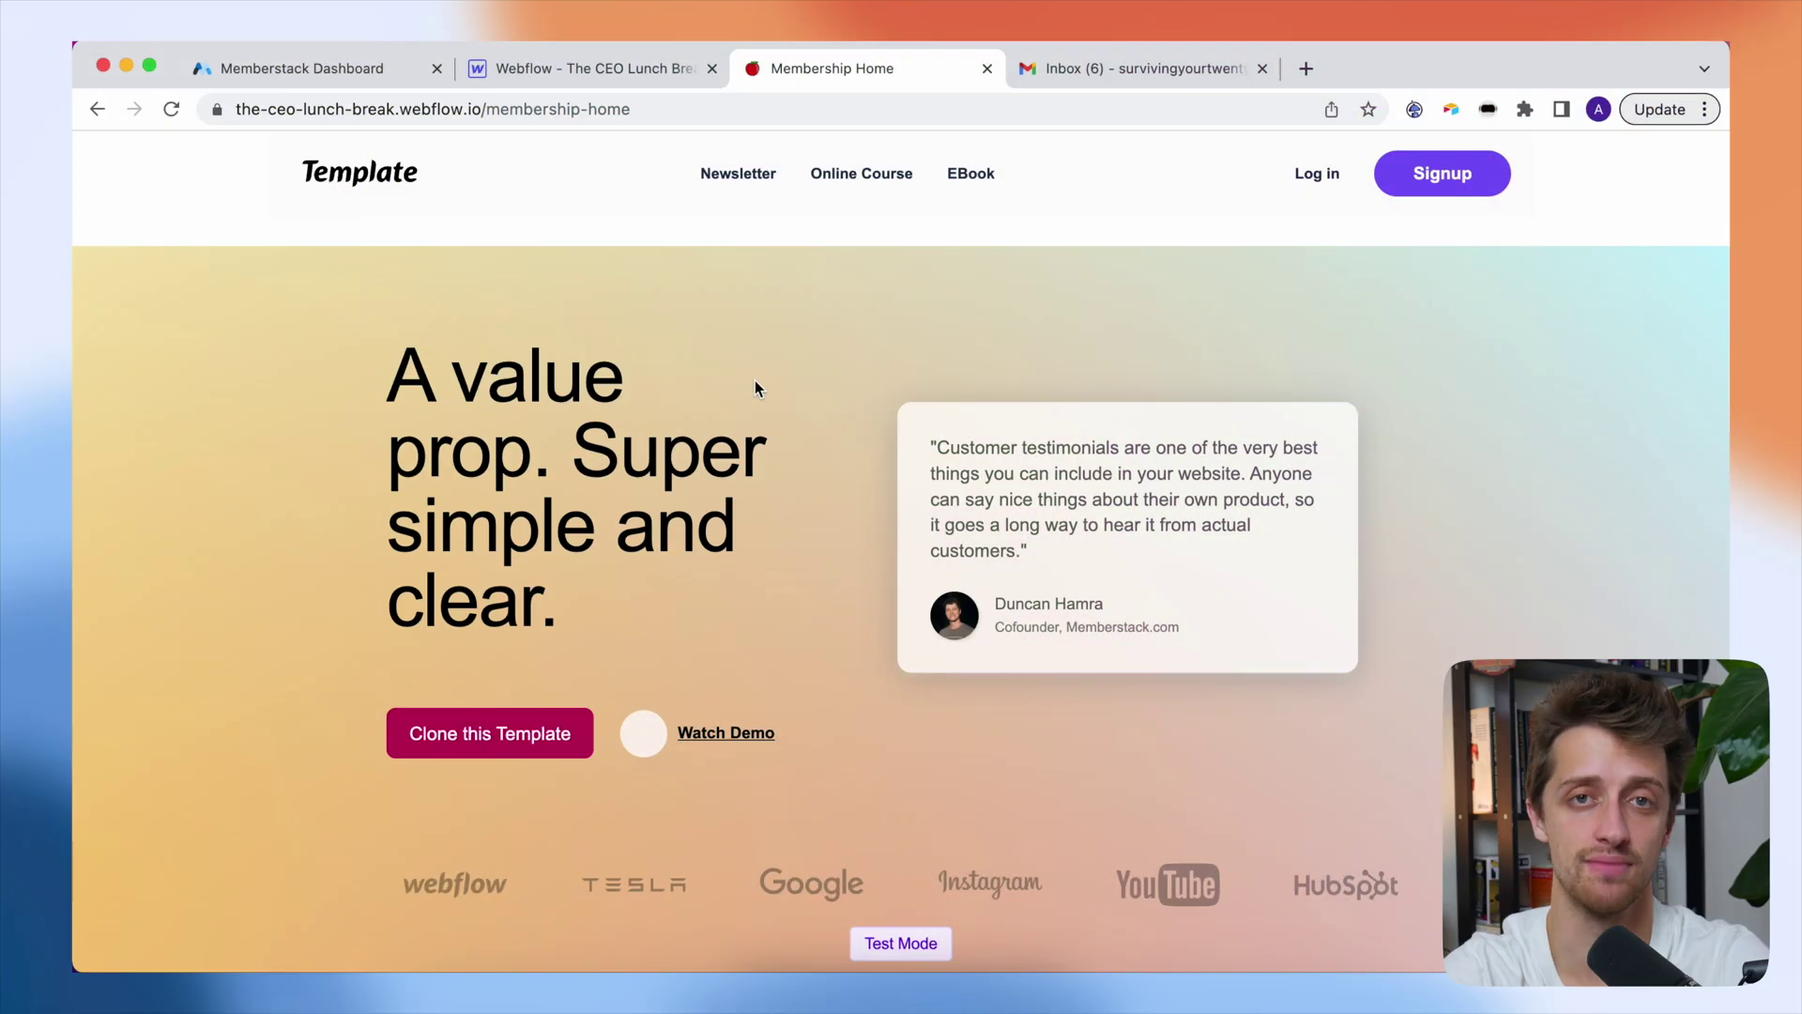
- Start signing up on the live site with the free plan's Get Started
click(1443, 174)
scroll(669, 828, down, 2)
click(560, 863)
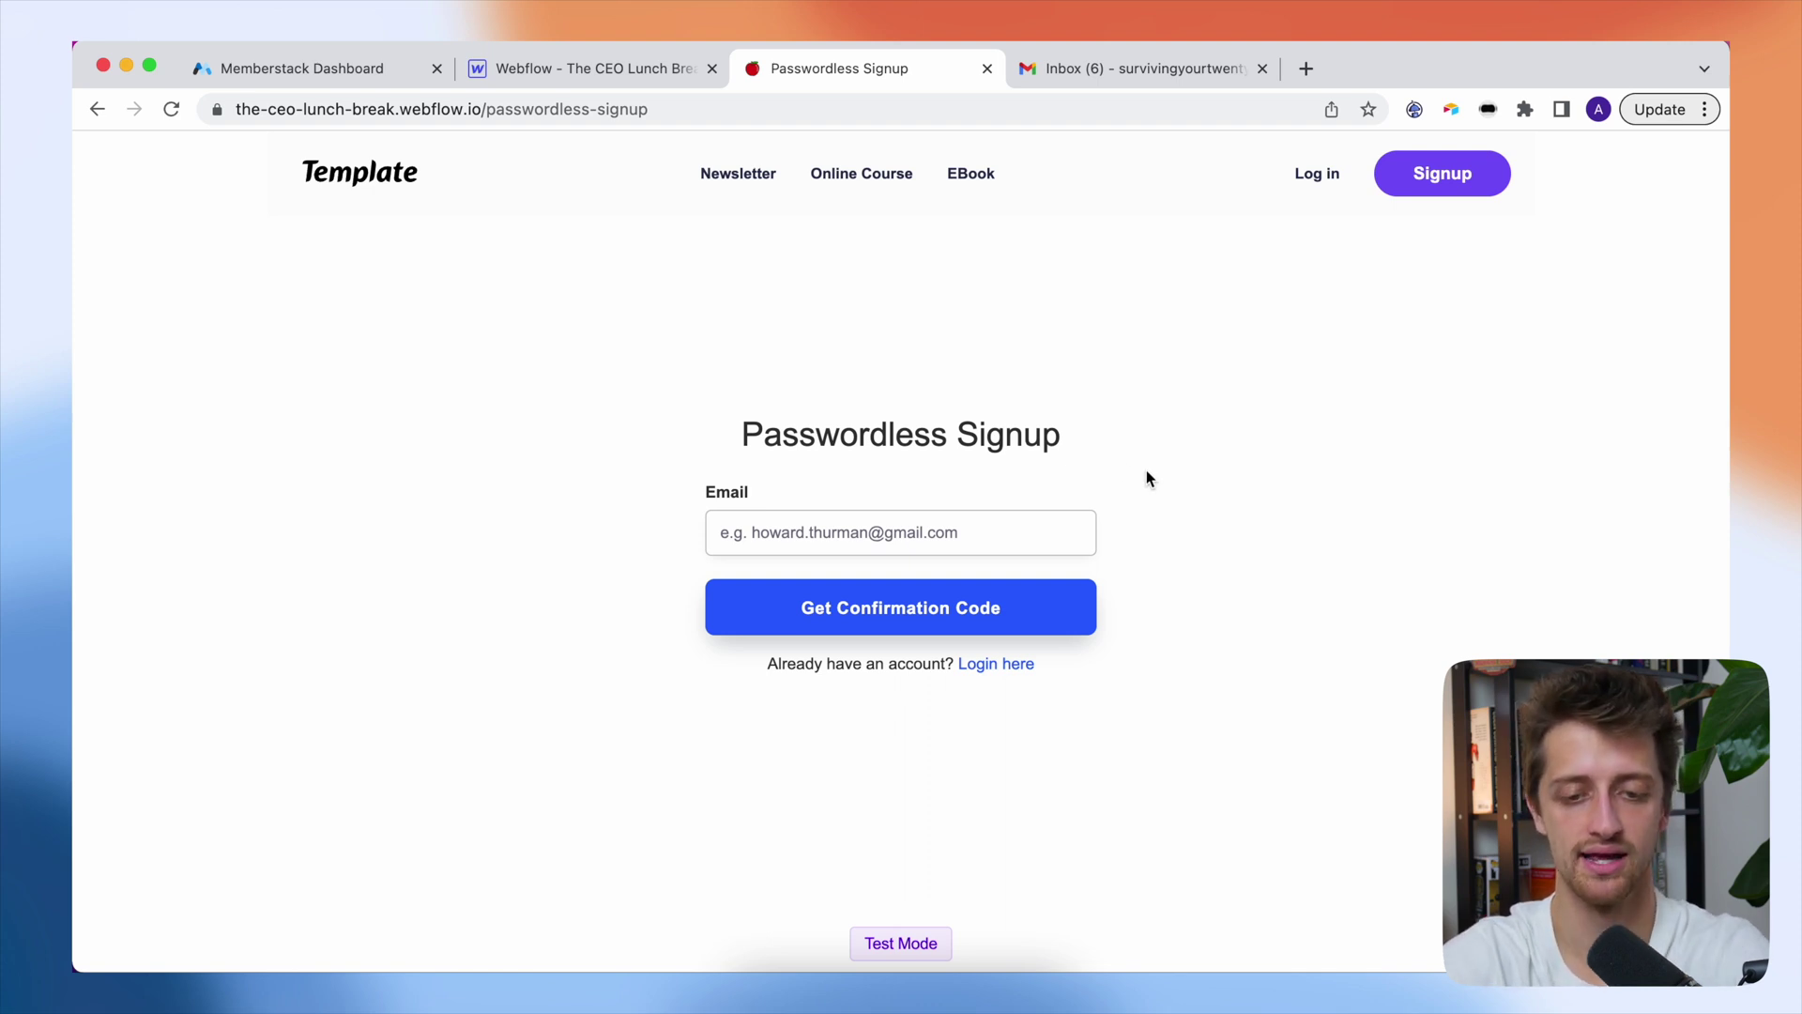
- Paste the account email into the Email field and request a confirmation code
click(942, 522)
click(1167, 573)
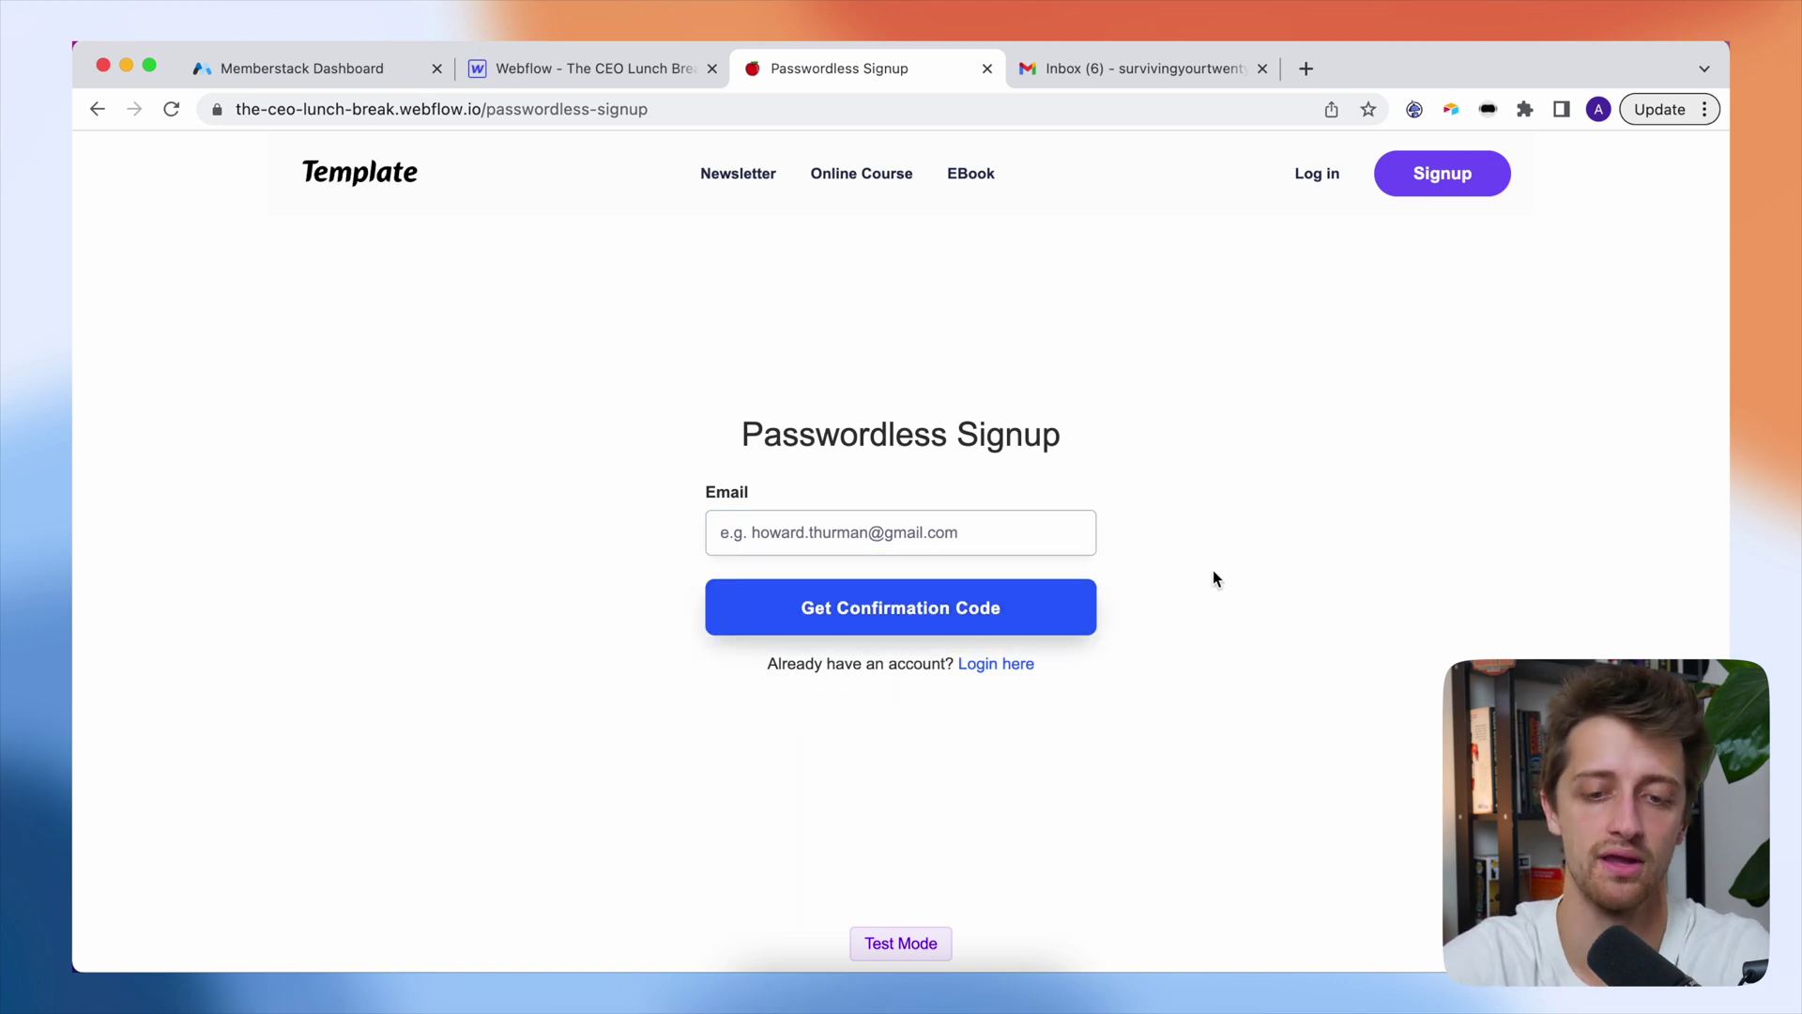
click(932, 523)
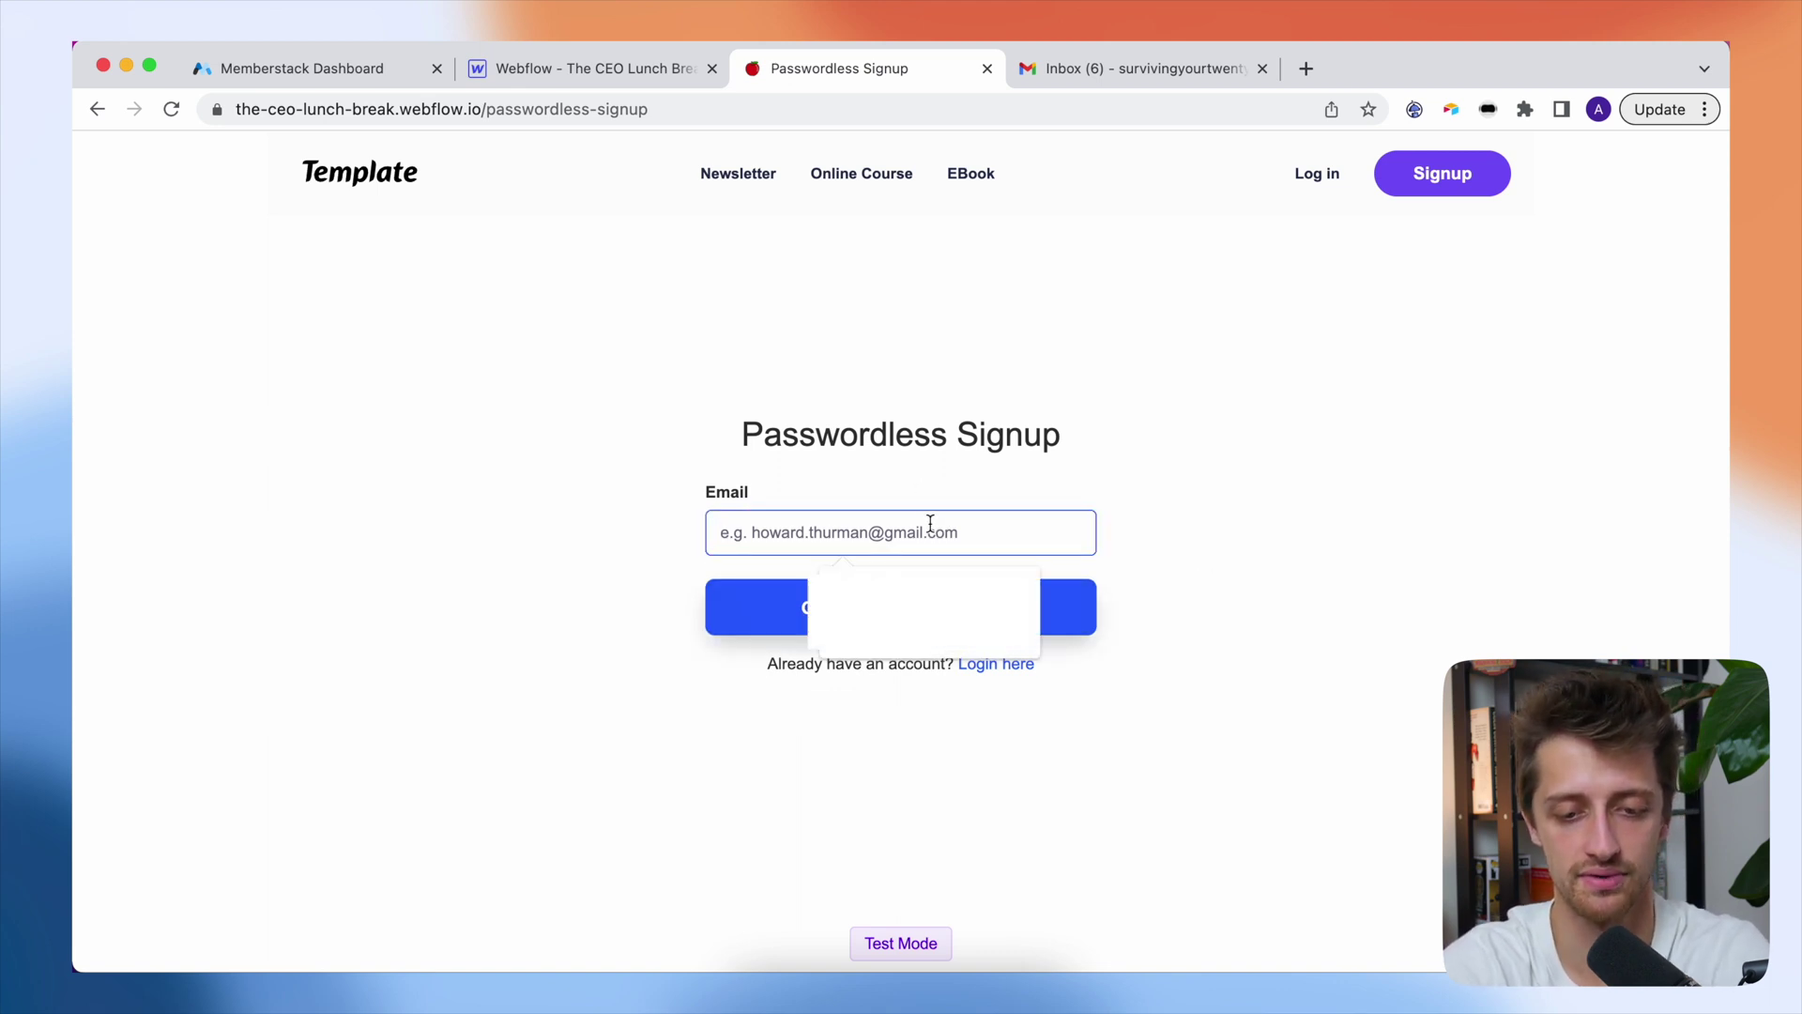
key(super+v)
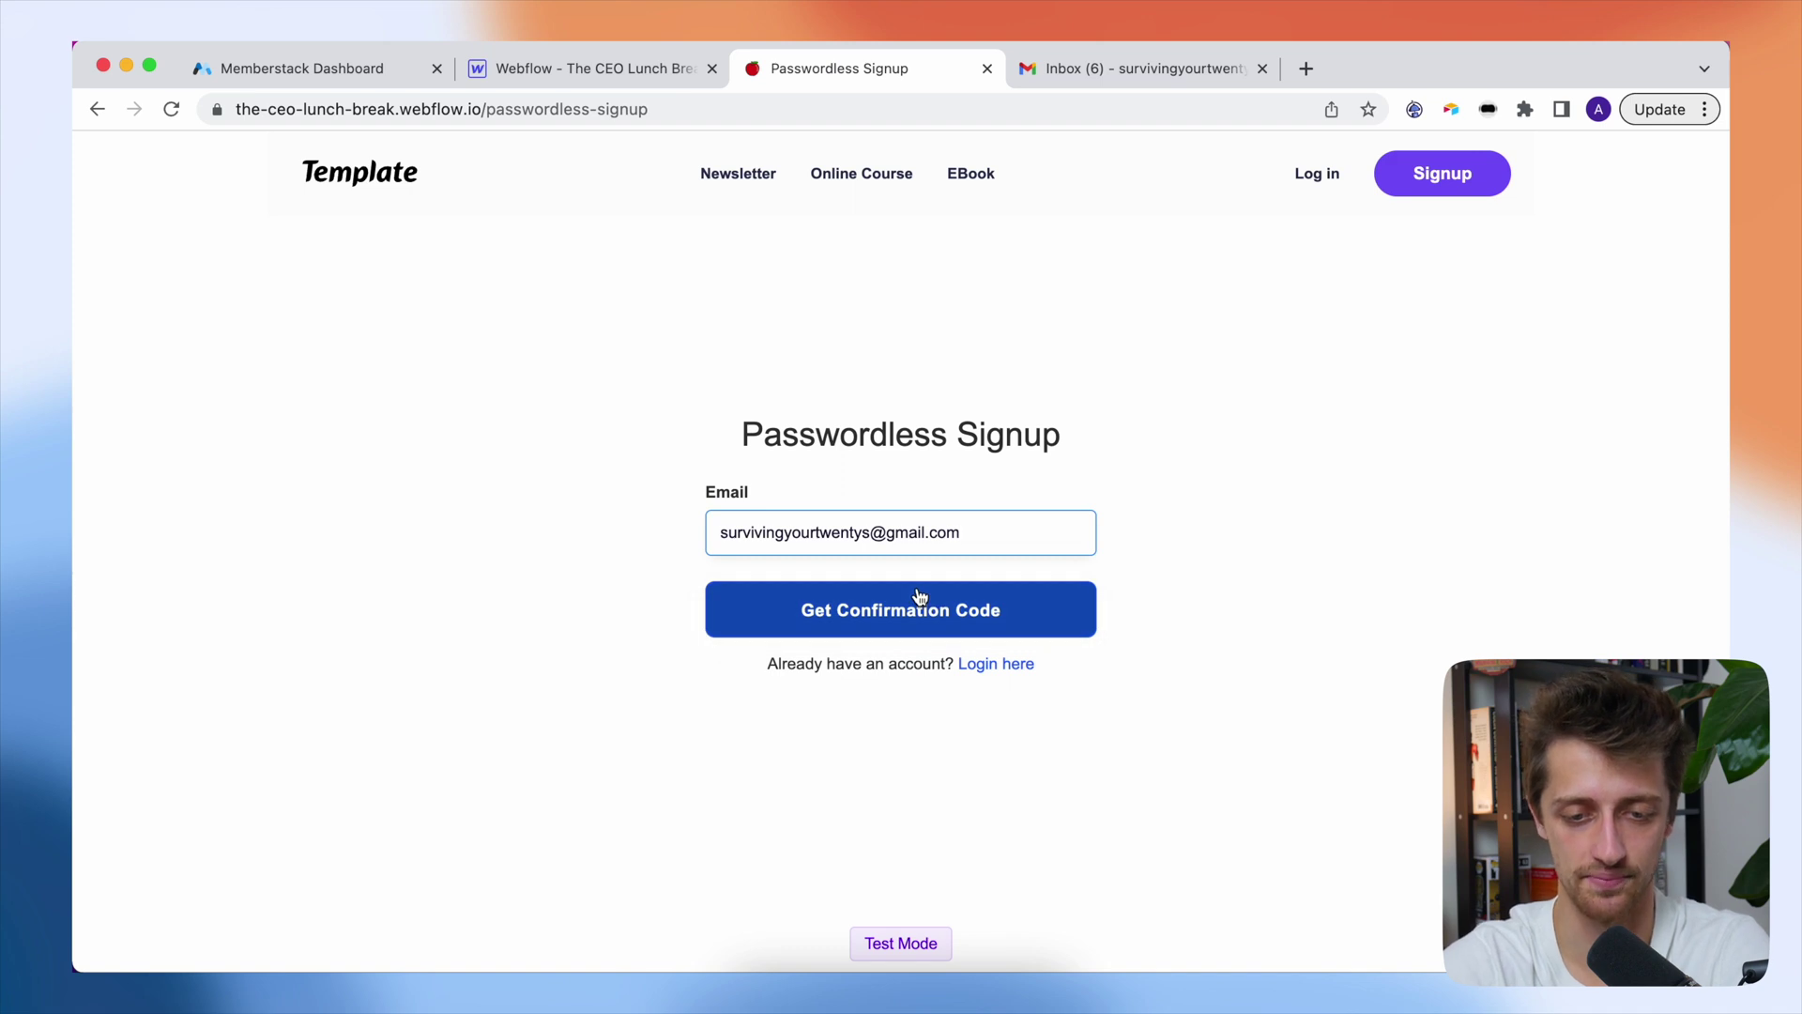
click(920, 597)
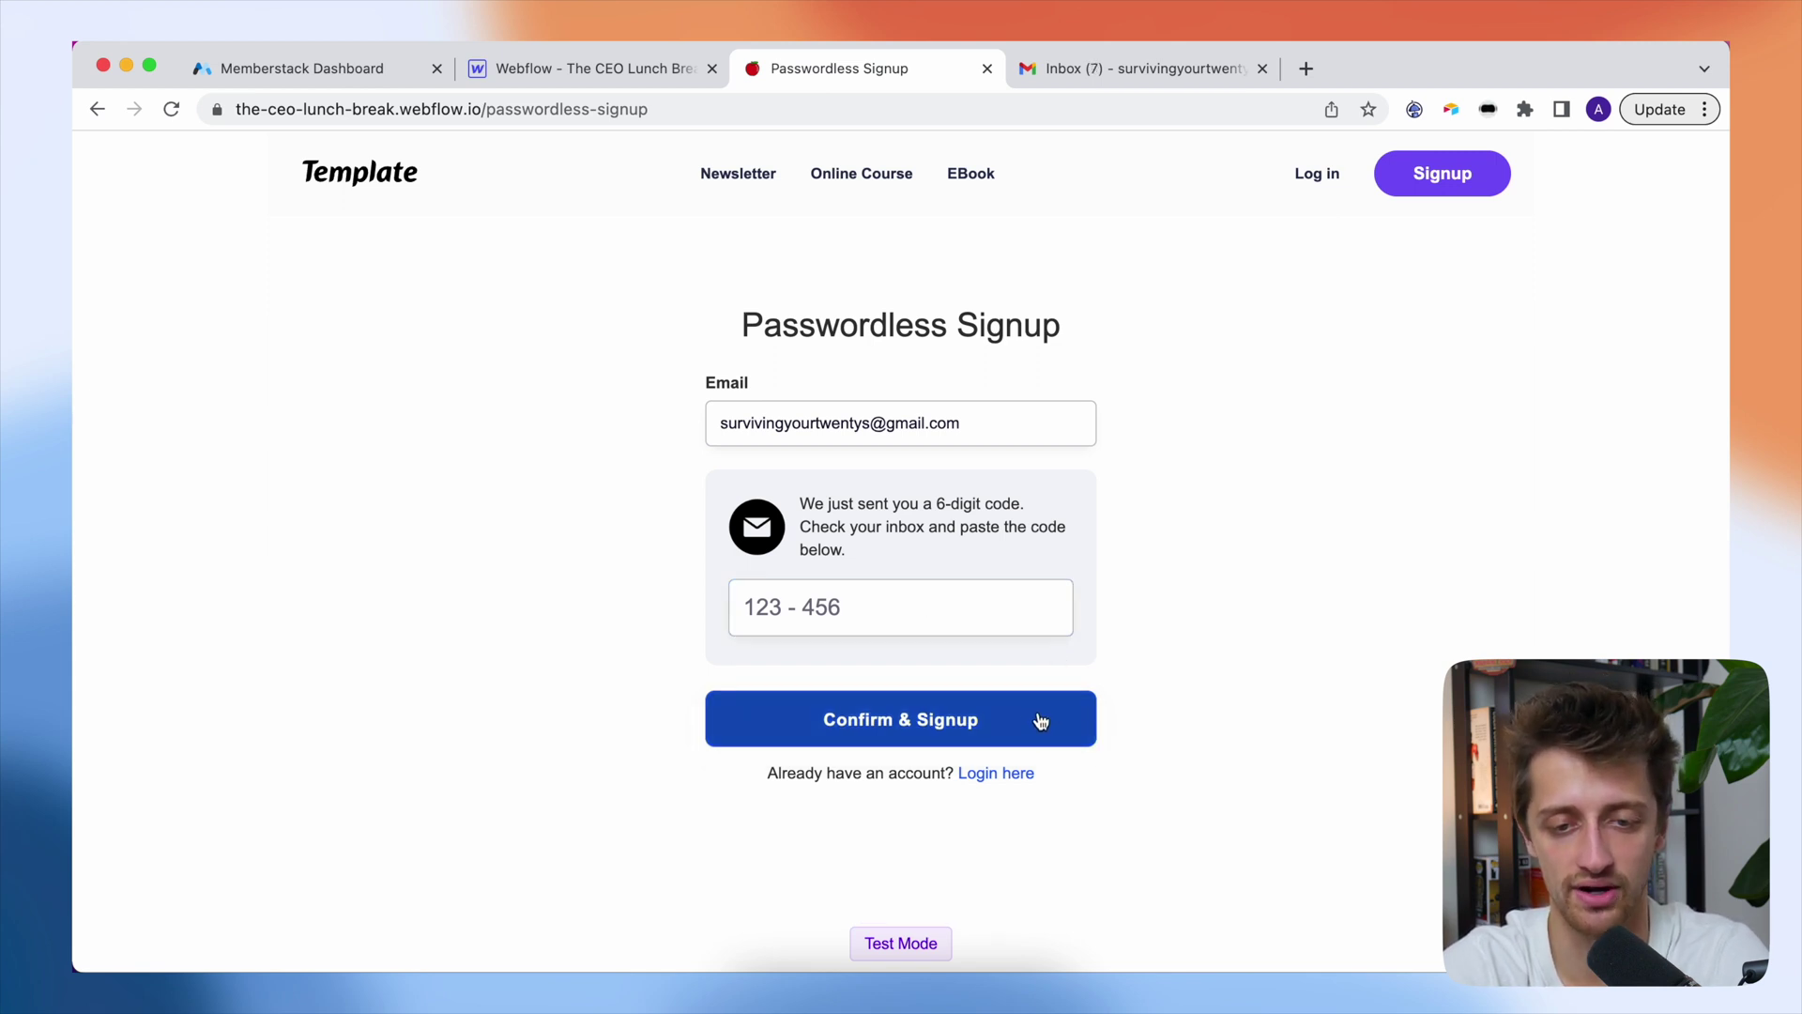
- Open the 'Your Passwordless Code!' email in Gmail and copy its verification code
click(1132, 75)
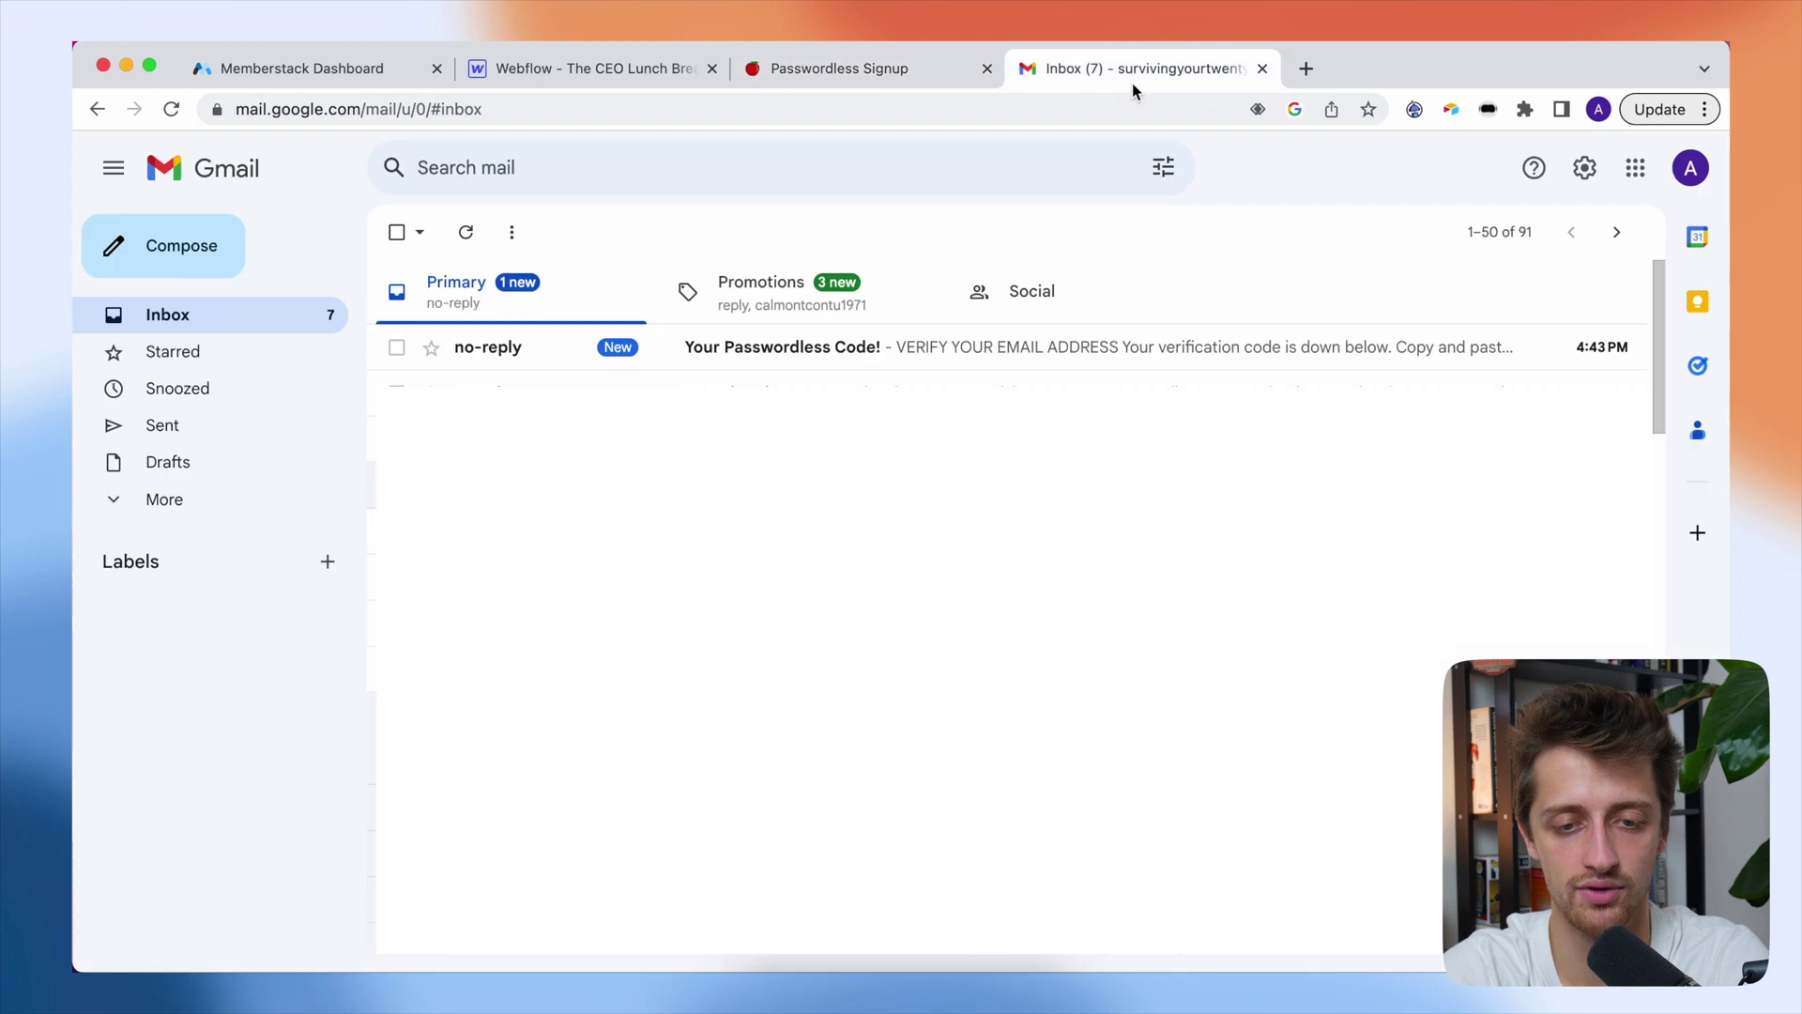
click(943, 347)
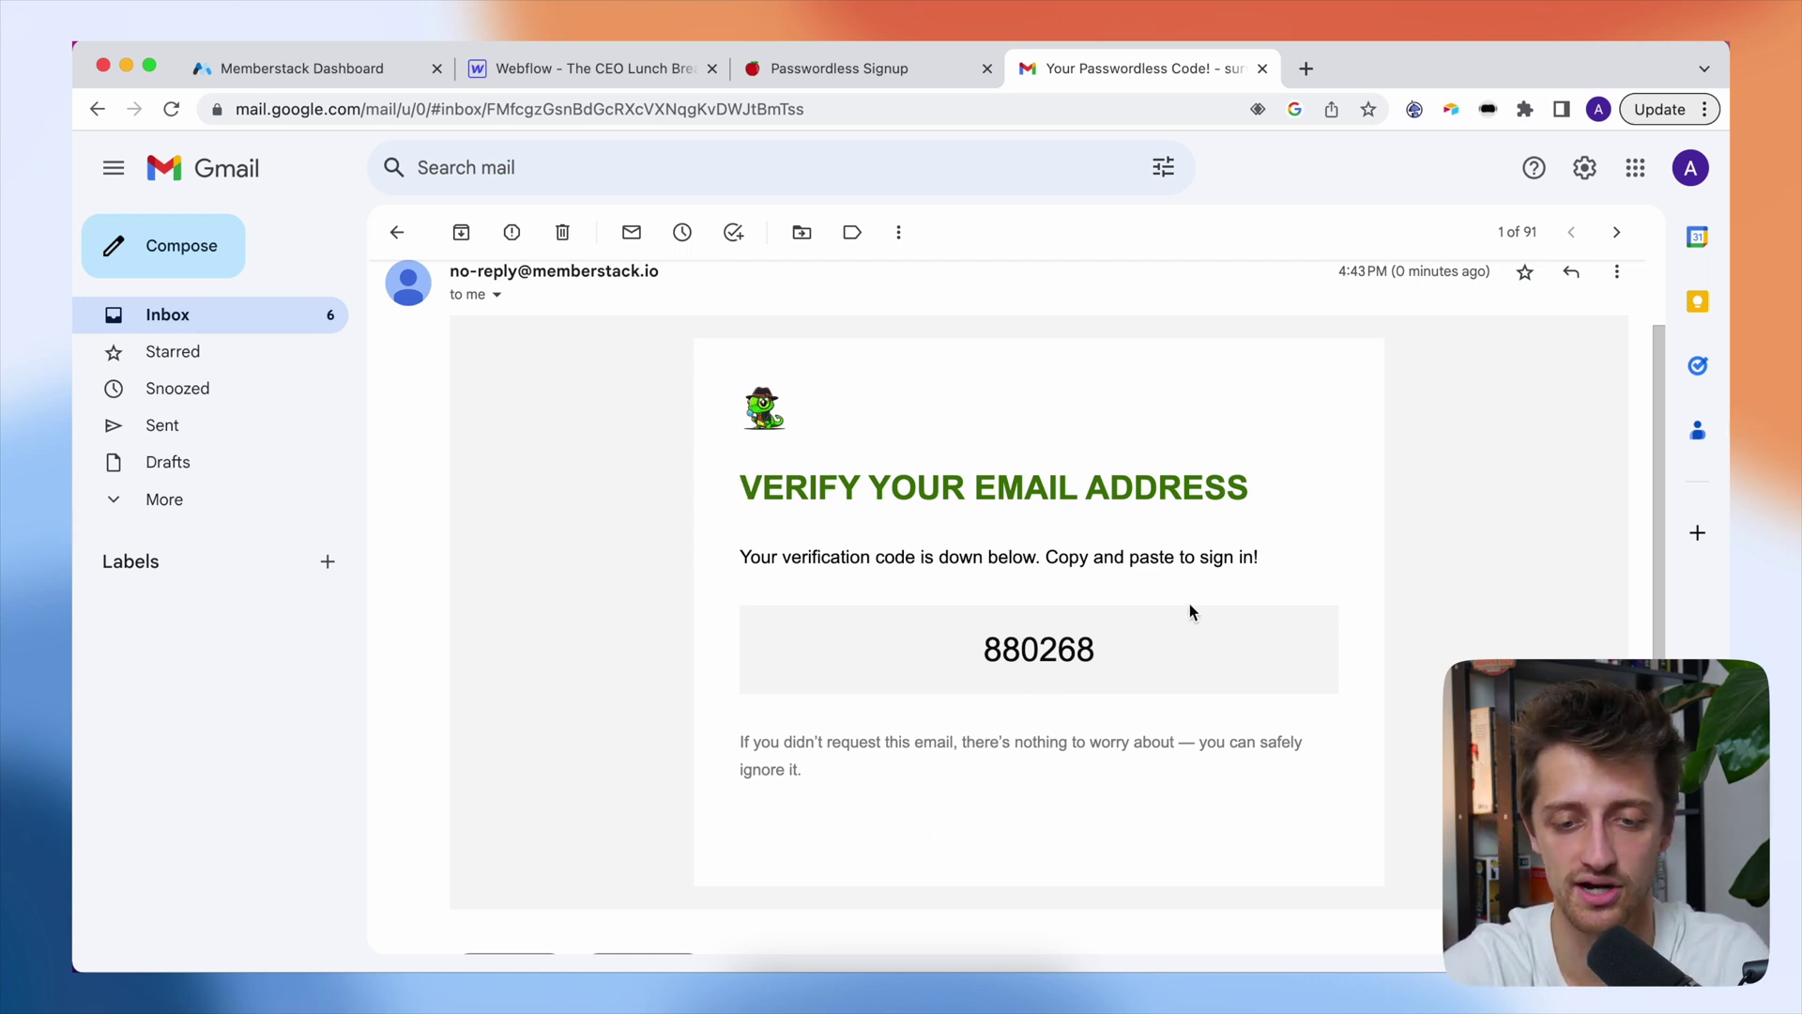
drag(1125, 648, 989, 641)
key(super+c)
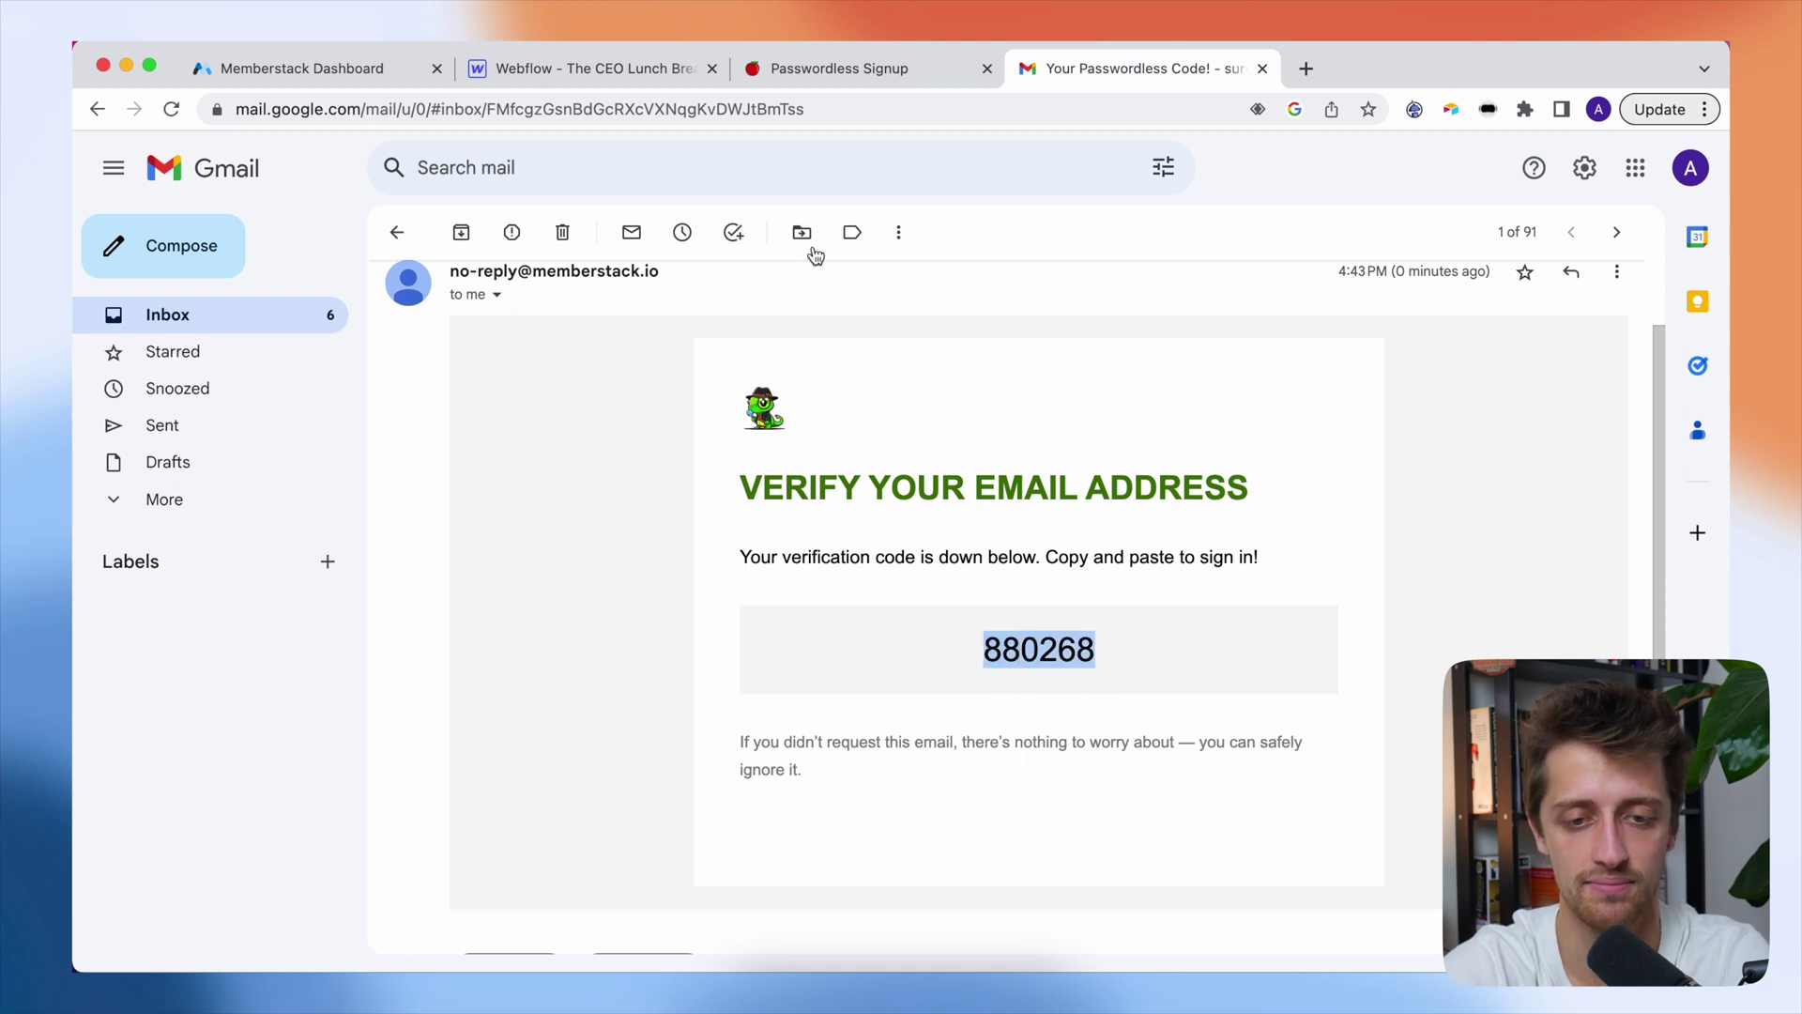
click(813, 80)
- Paste the emailed verification code into the signup form and confirm to complete the signup
click(822, 601)
key(super+v)
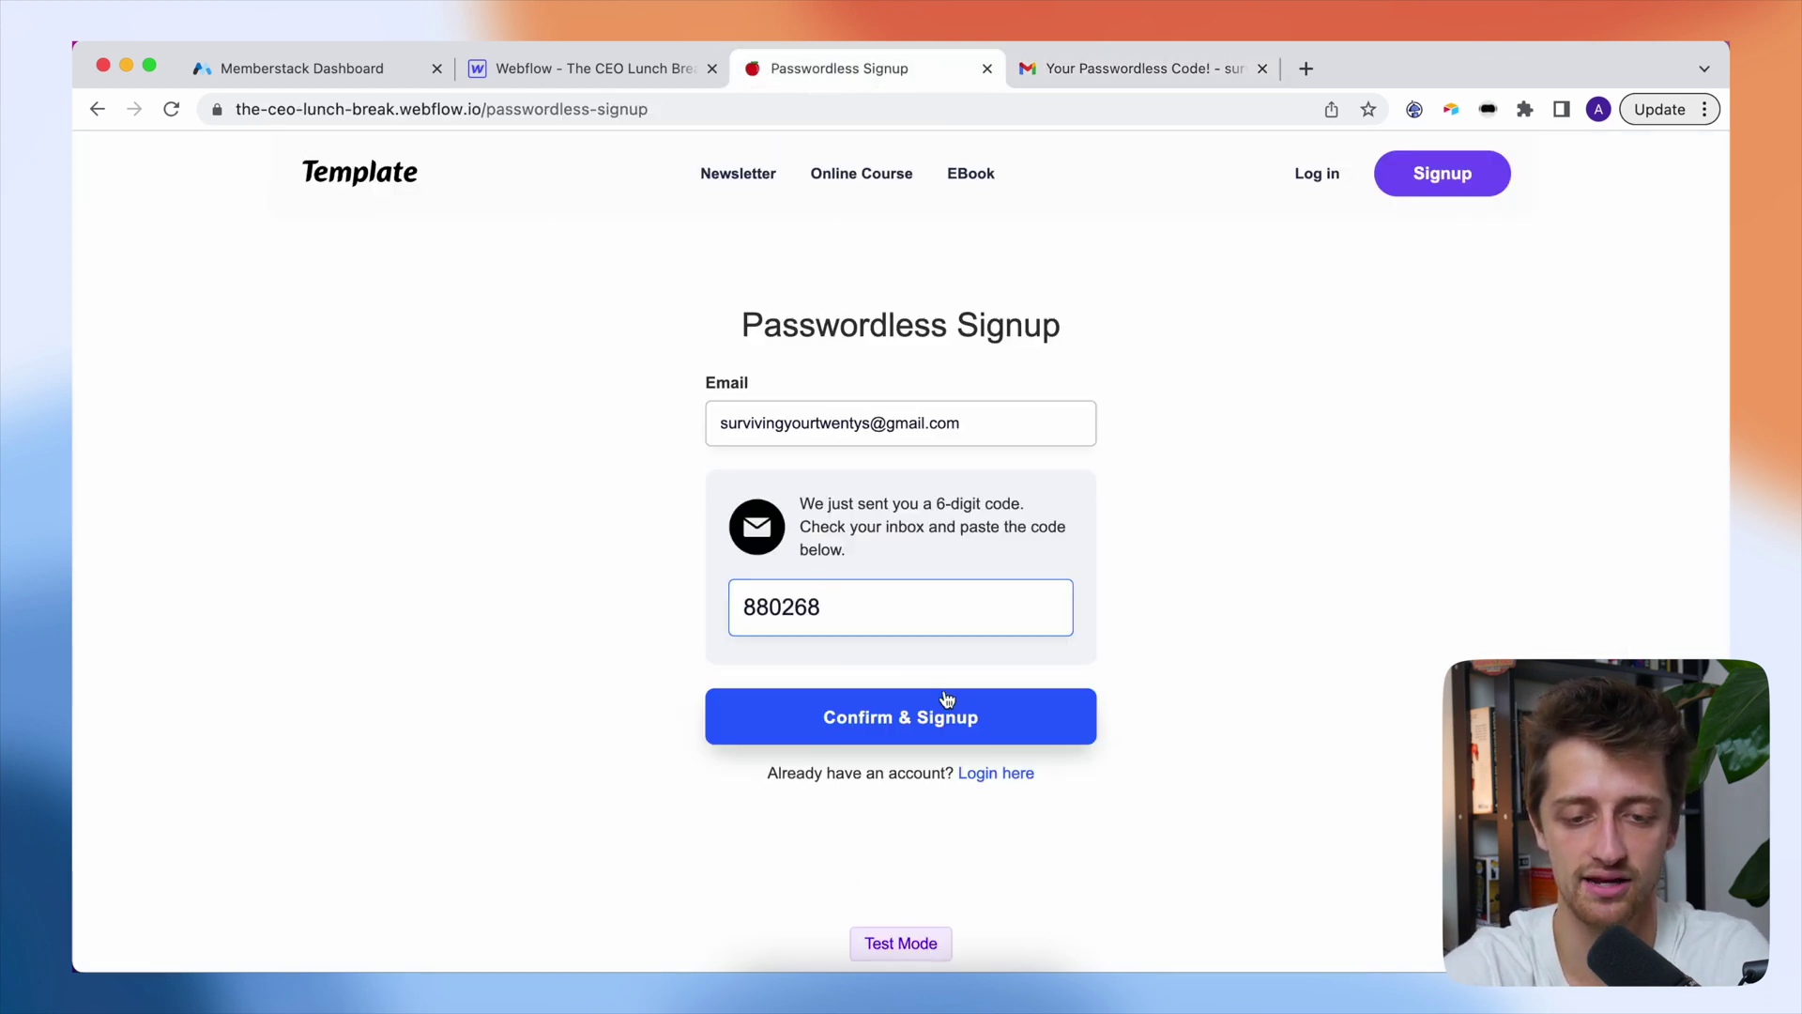
click(944, 702)
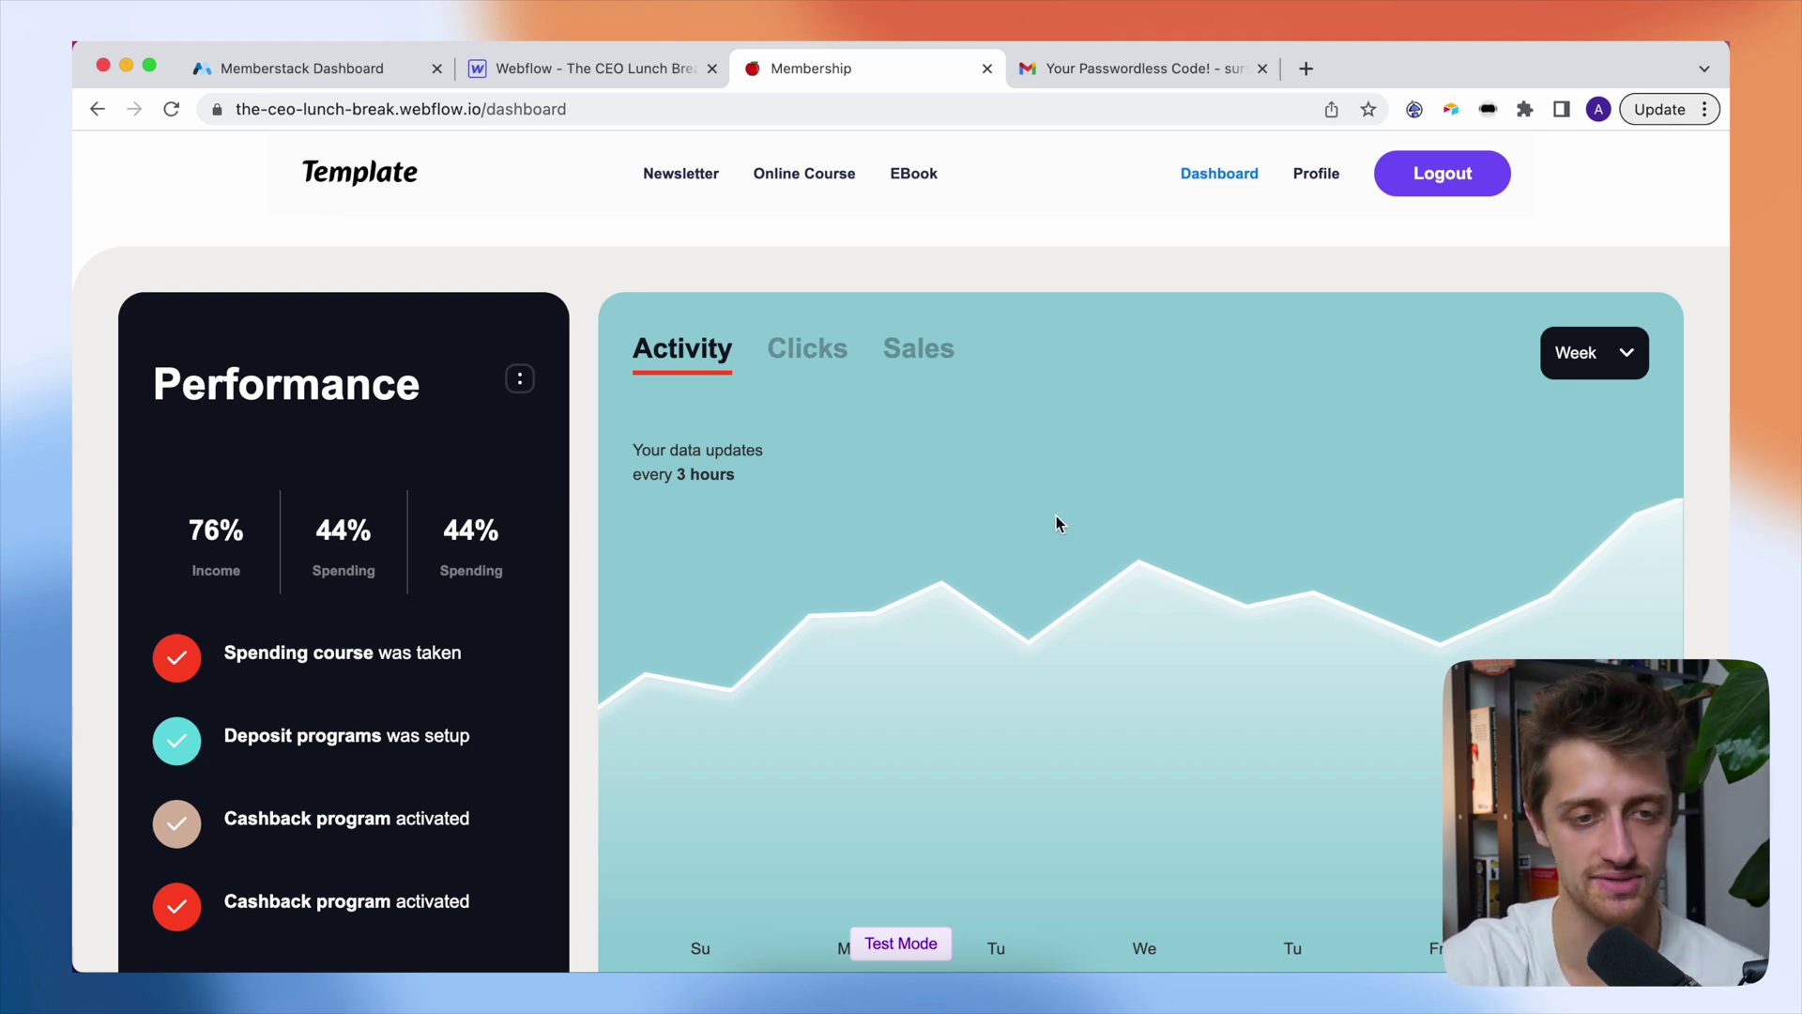
click(316, 75)
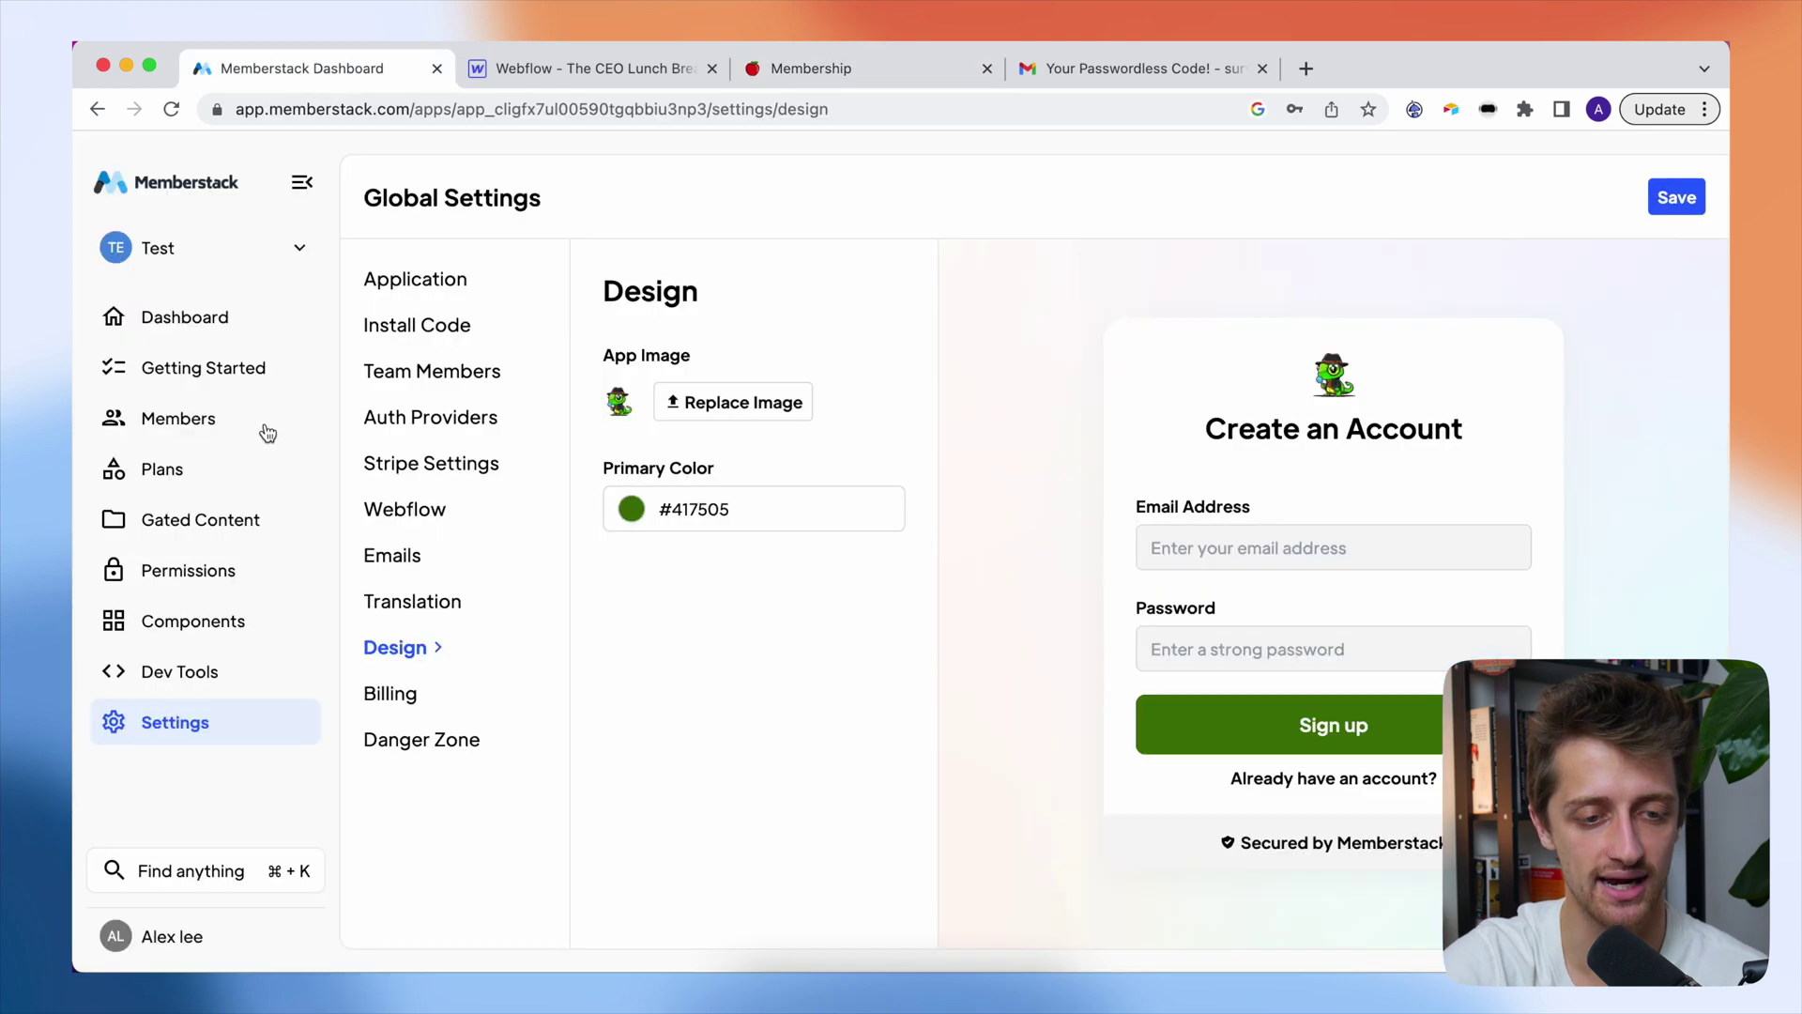
- Verify the new test member's profile at the top of Memberstack's Members list, then return to the site dashboard
click(212, 433)
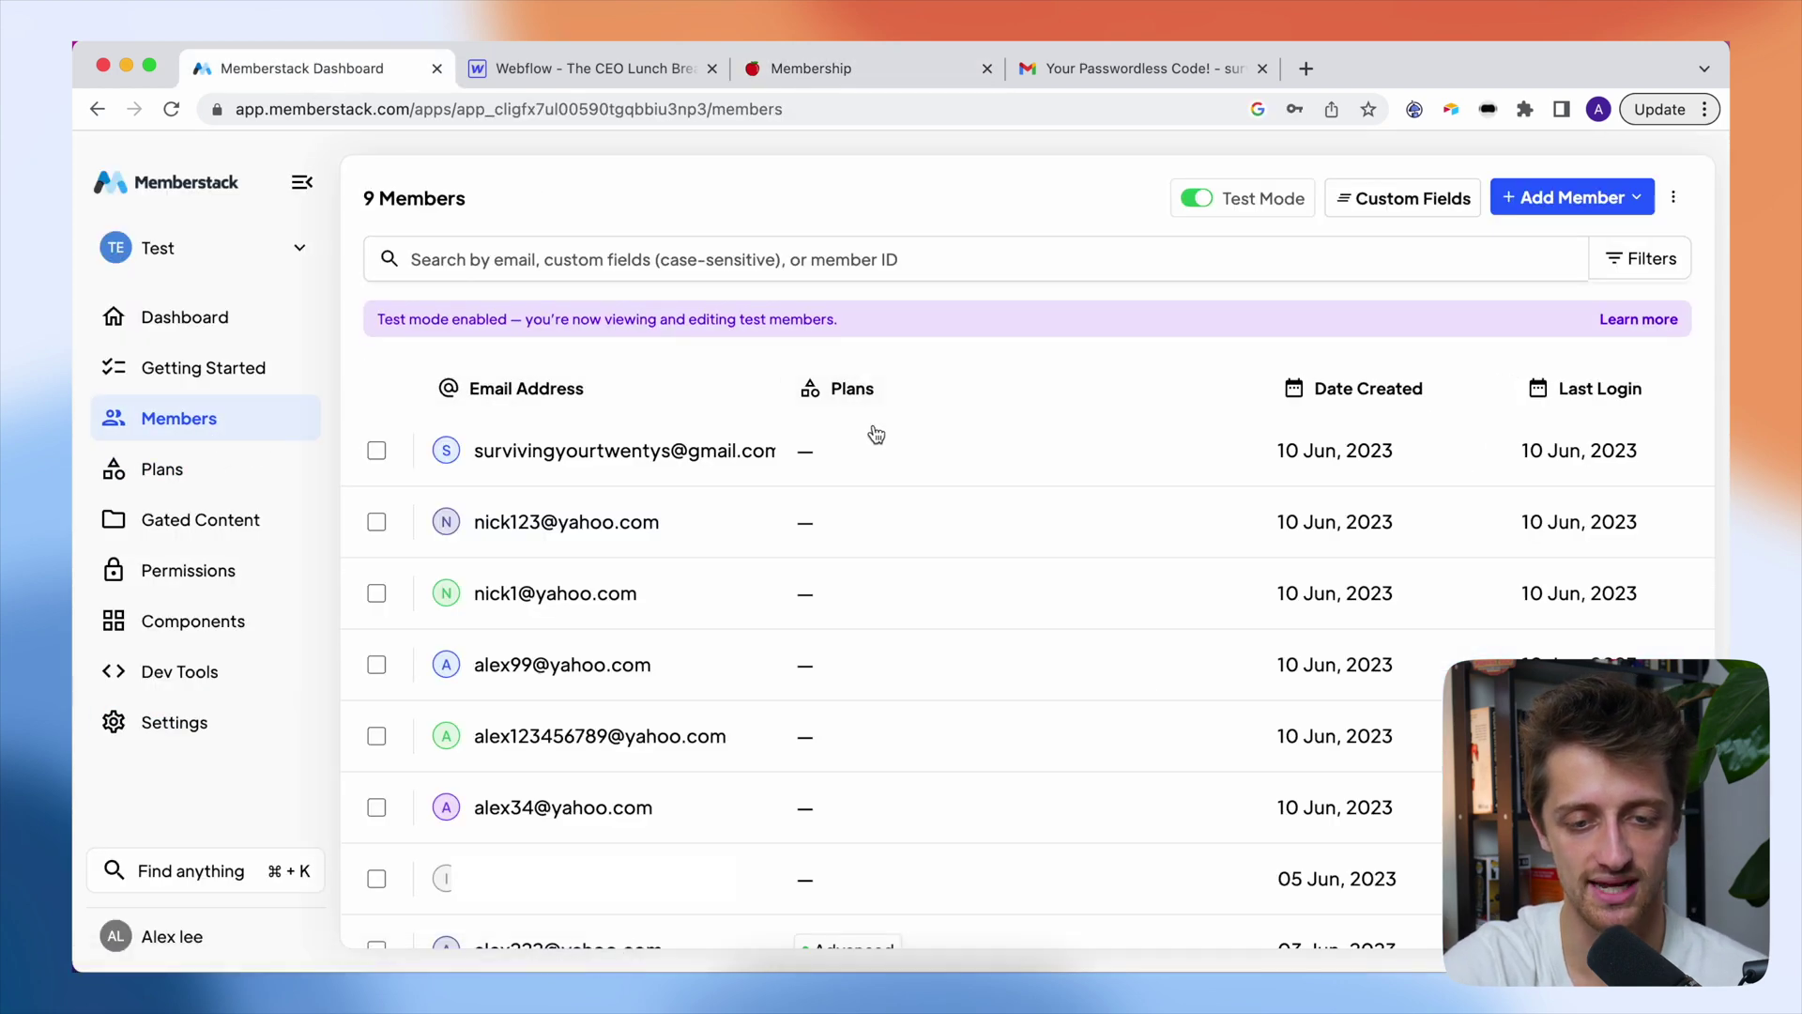
click(885, 451)
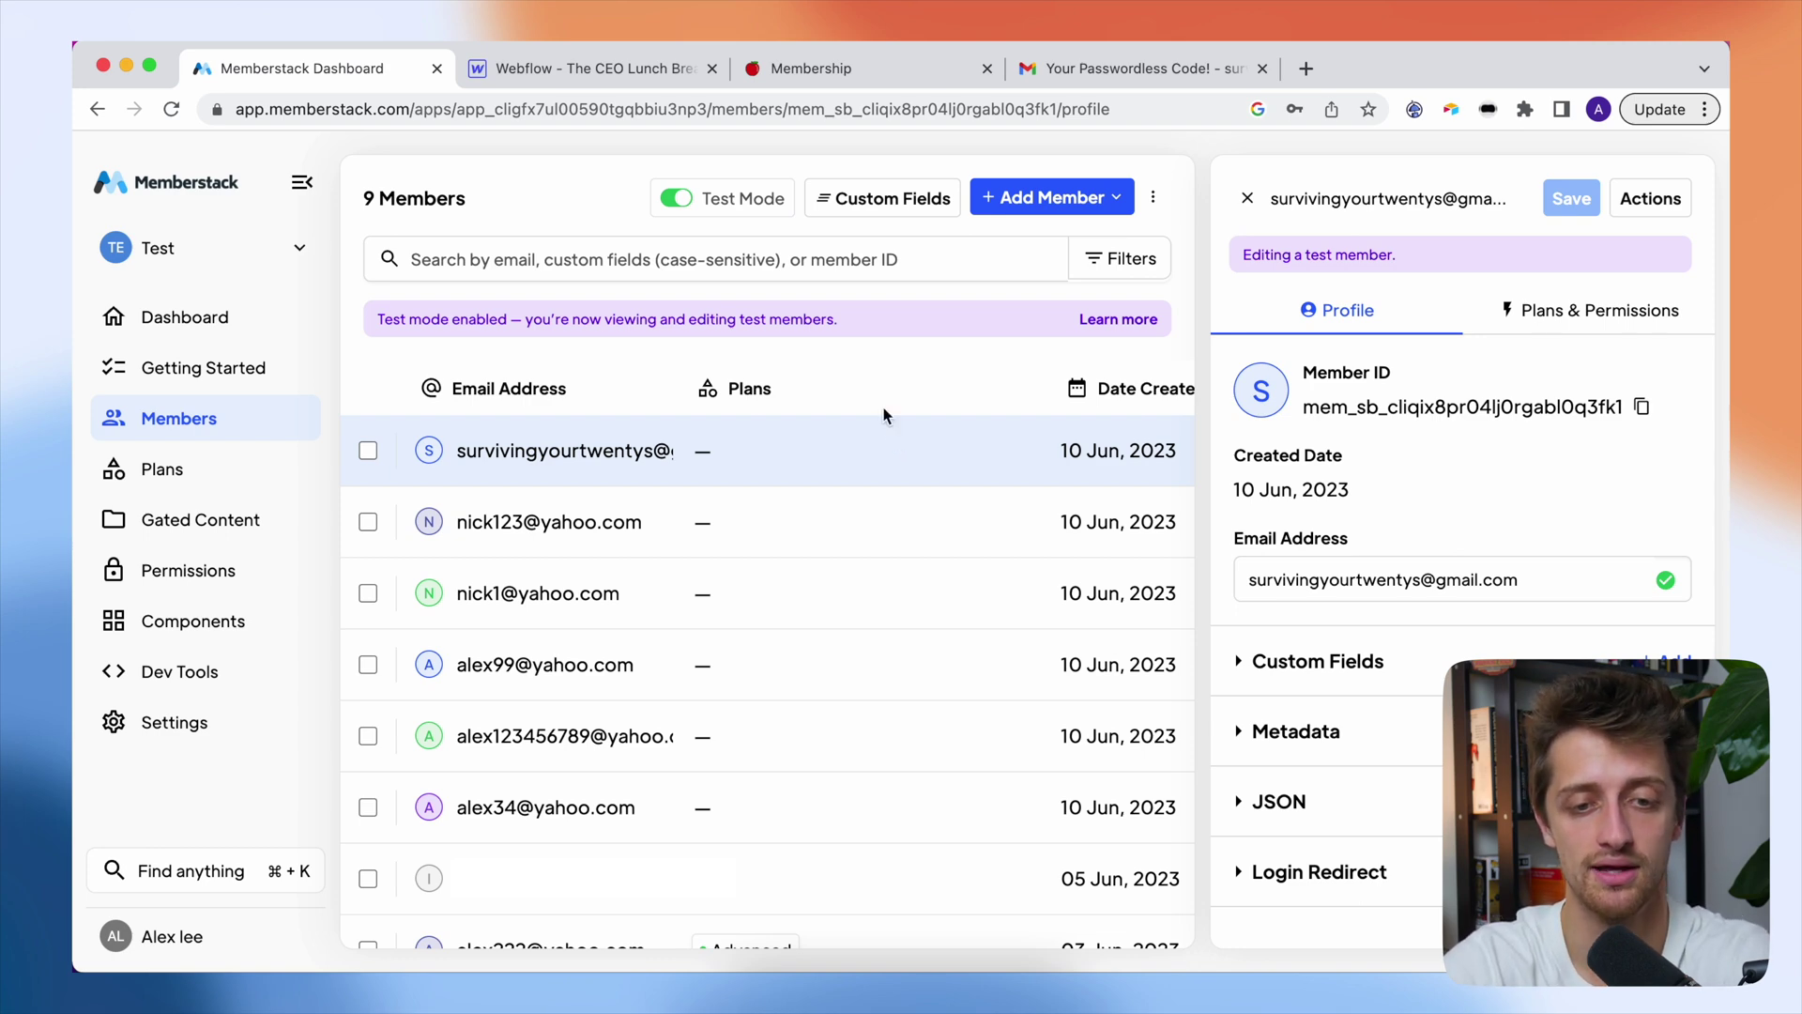
click(819, 86)
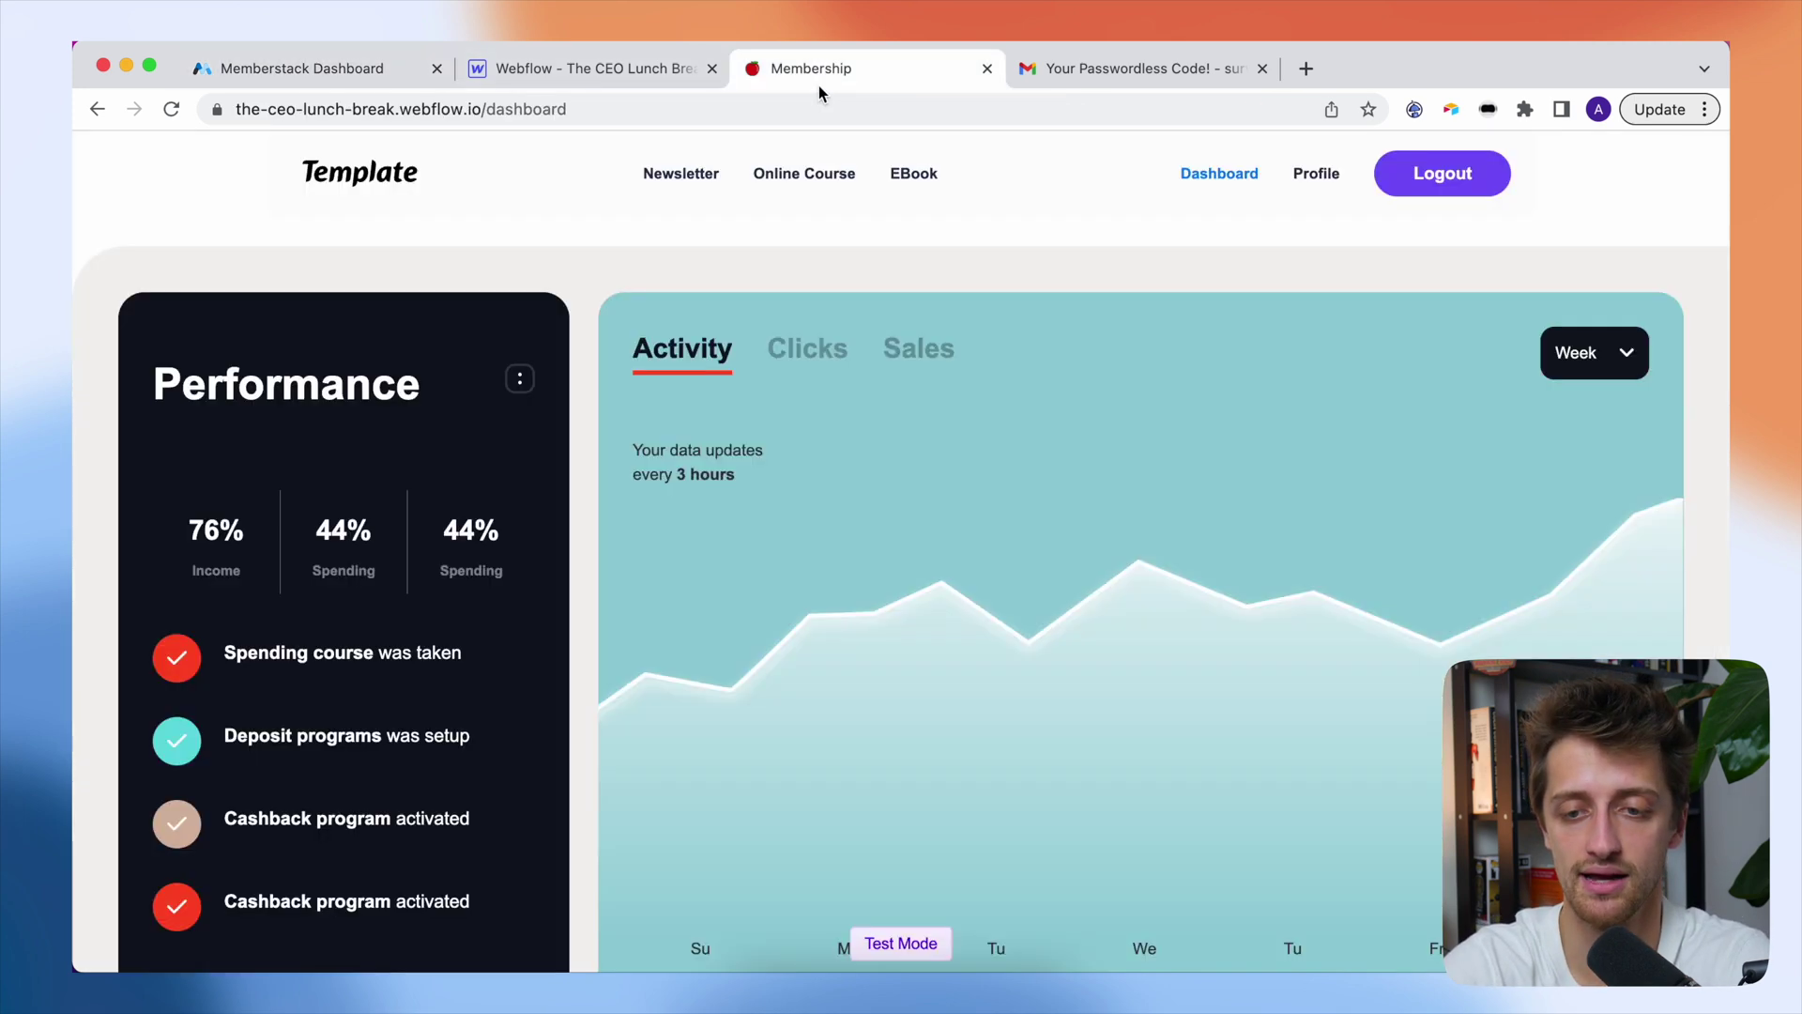
- Log out, then request a passwordless login code for the member's e-mail address
click(1451, 176)
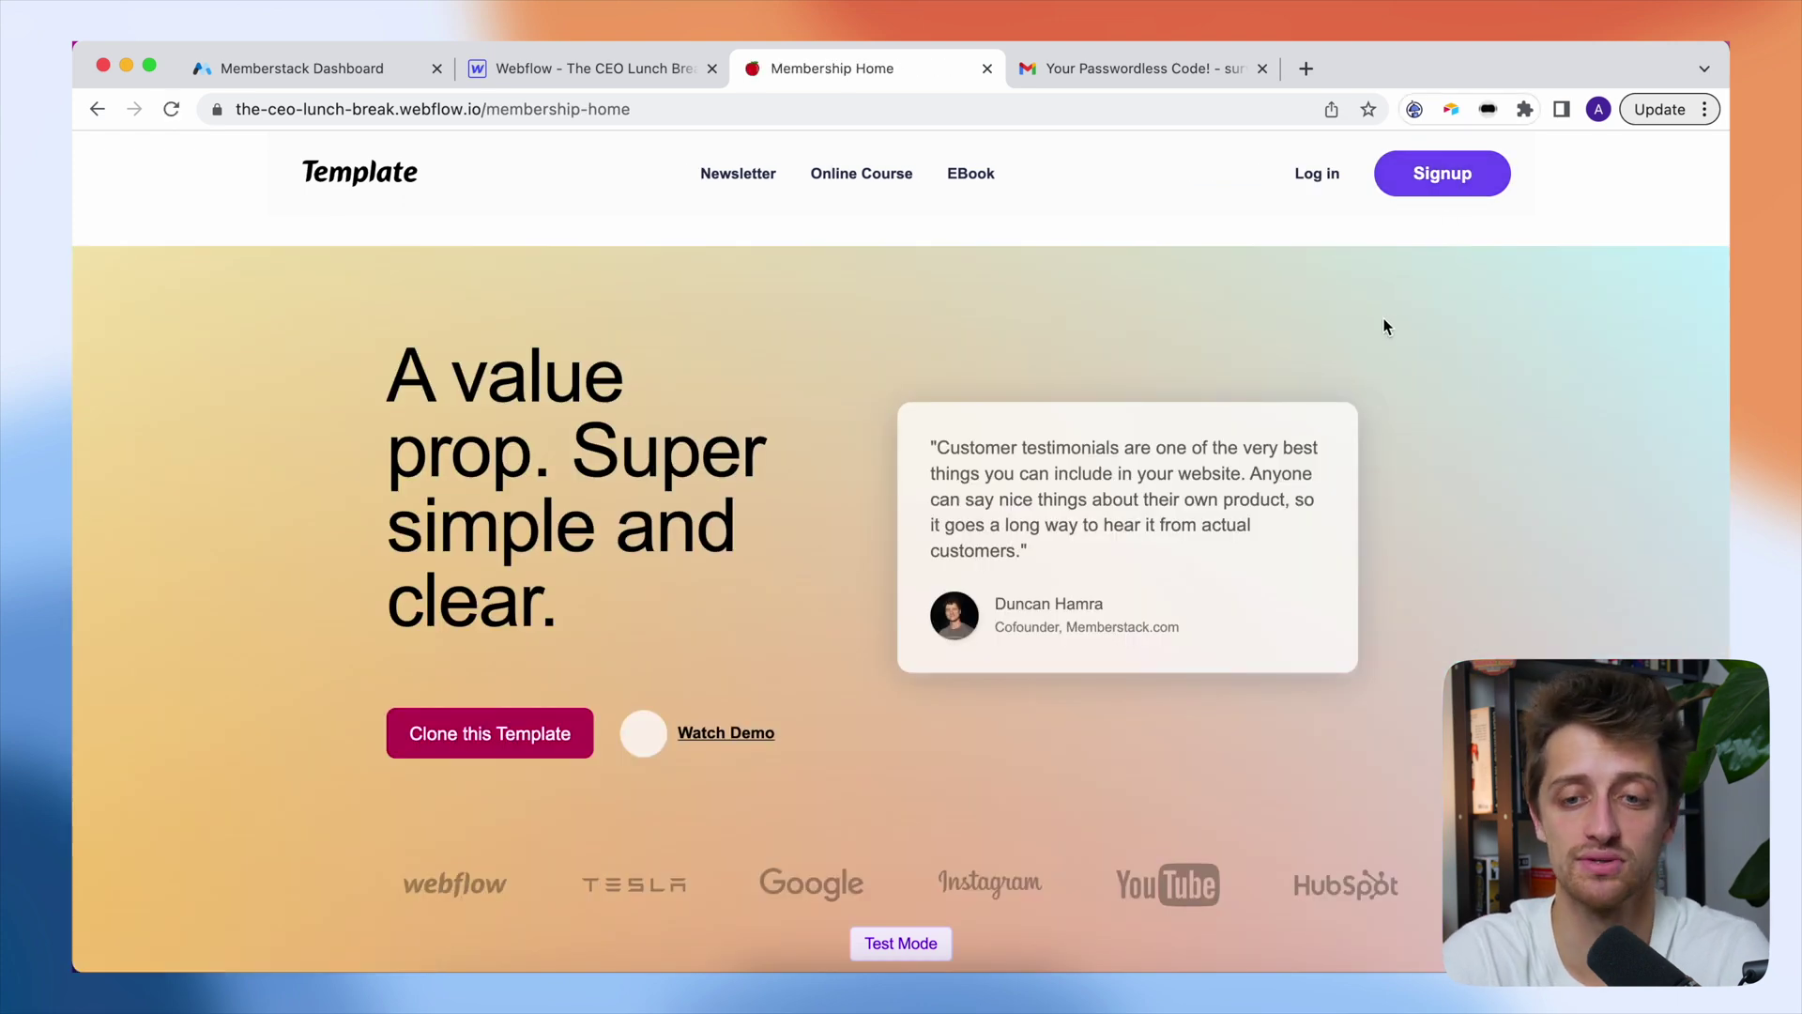
click(1327, 184)
click(912, 522)
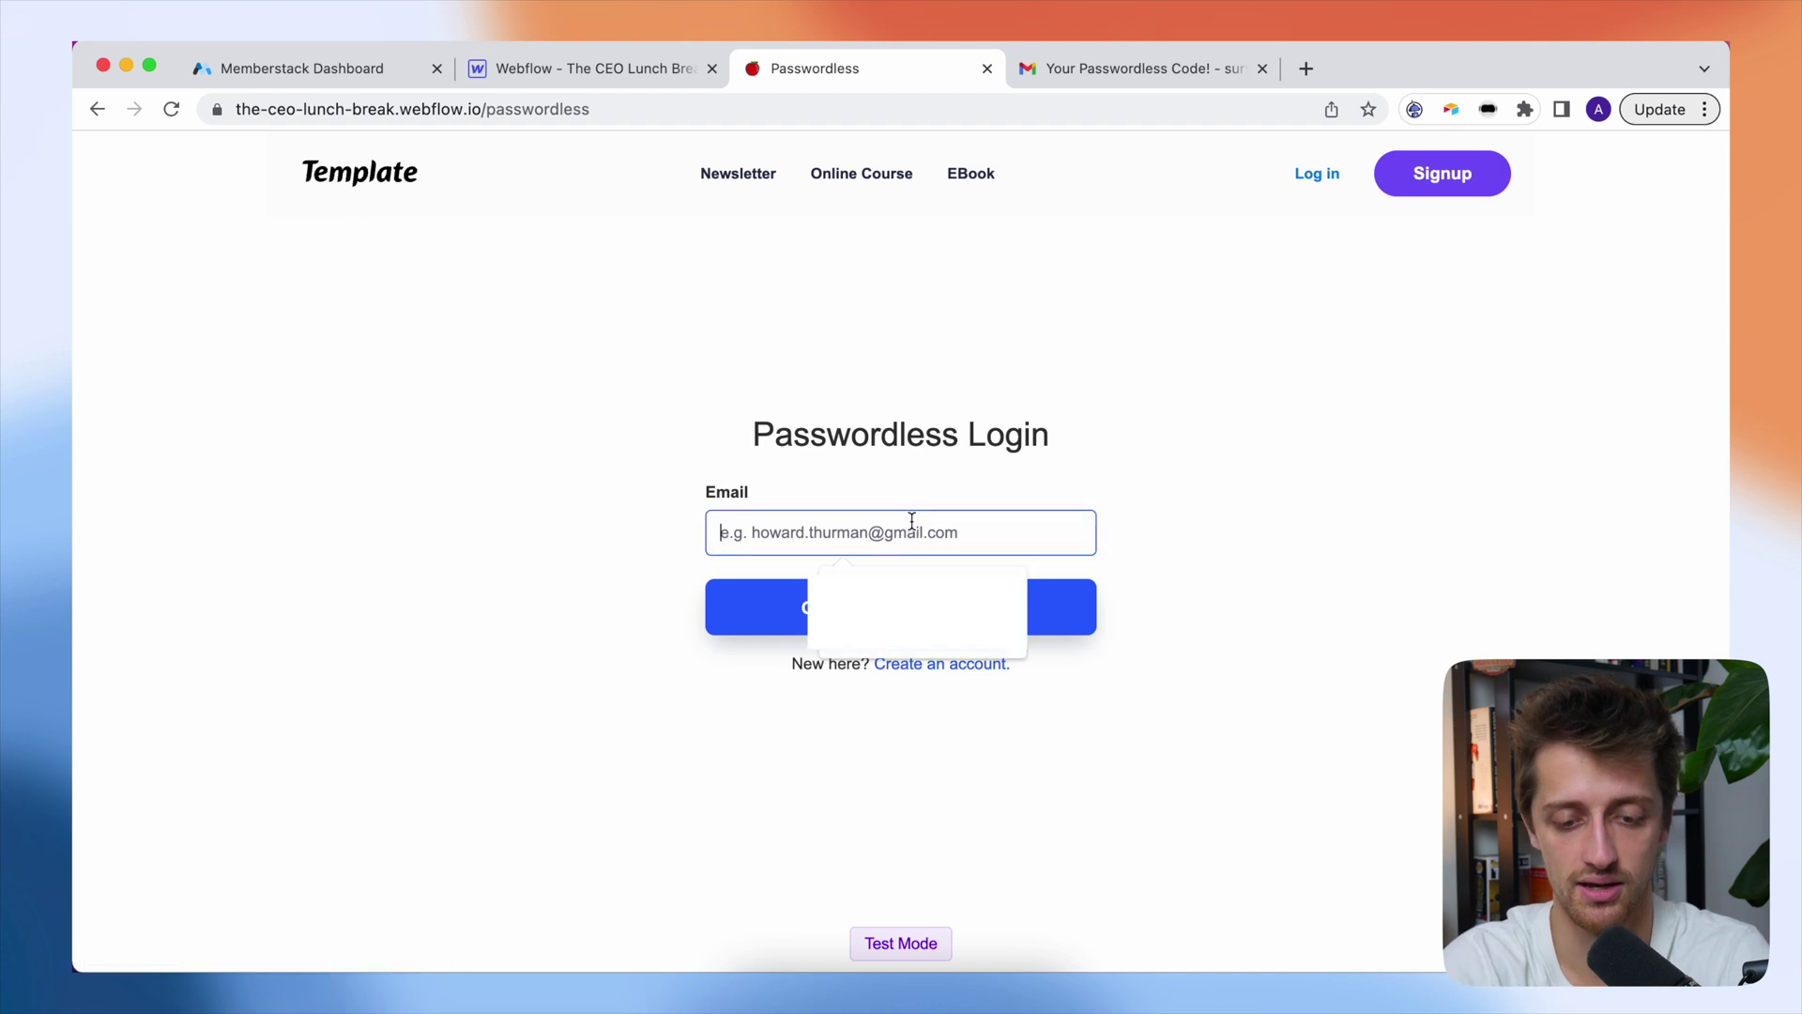
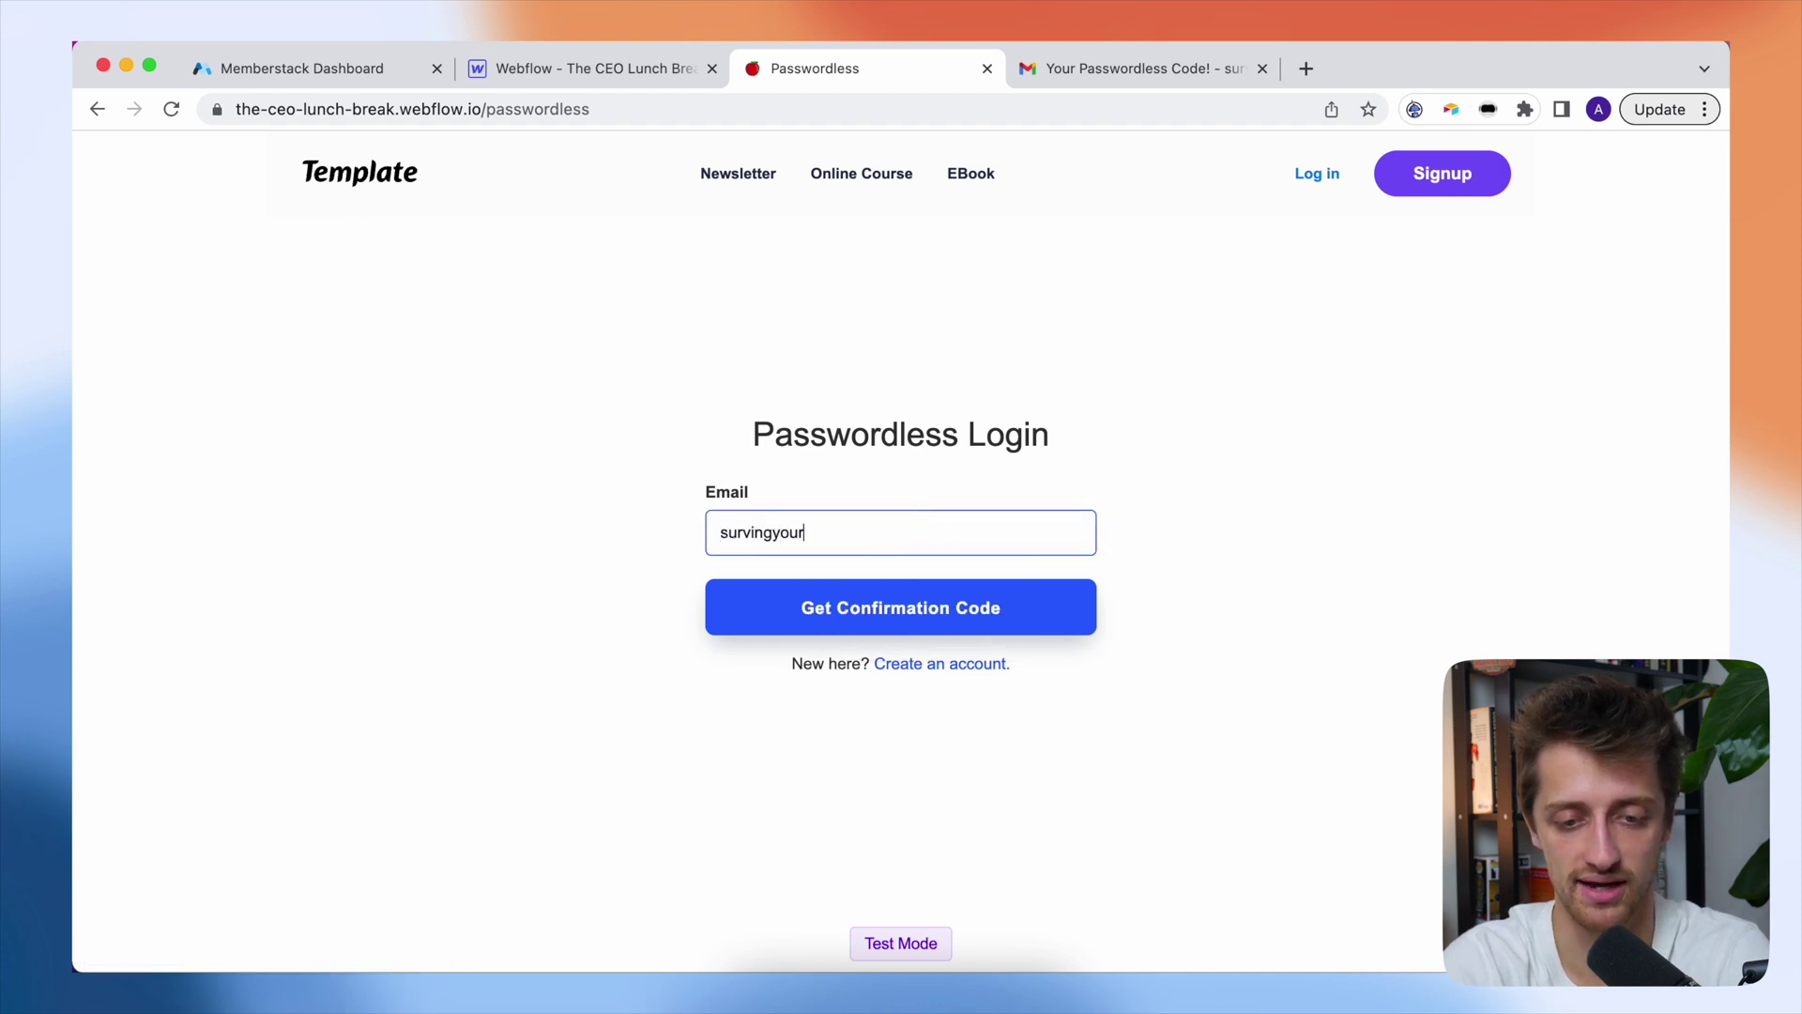
click(881, 588)
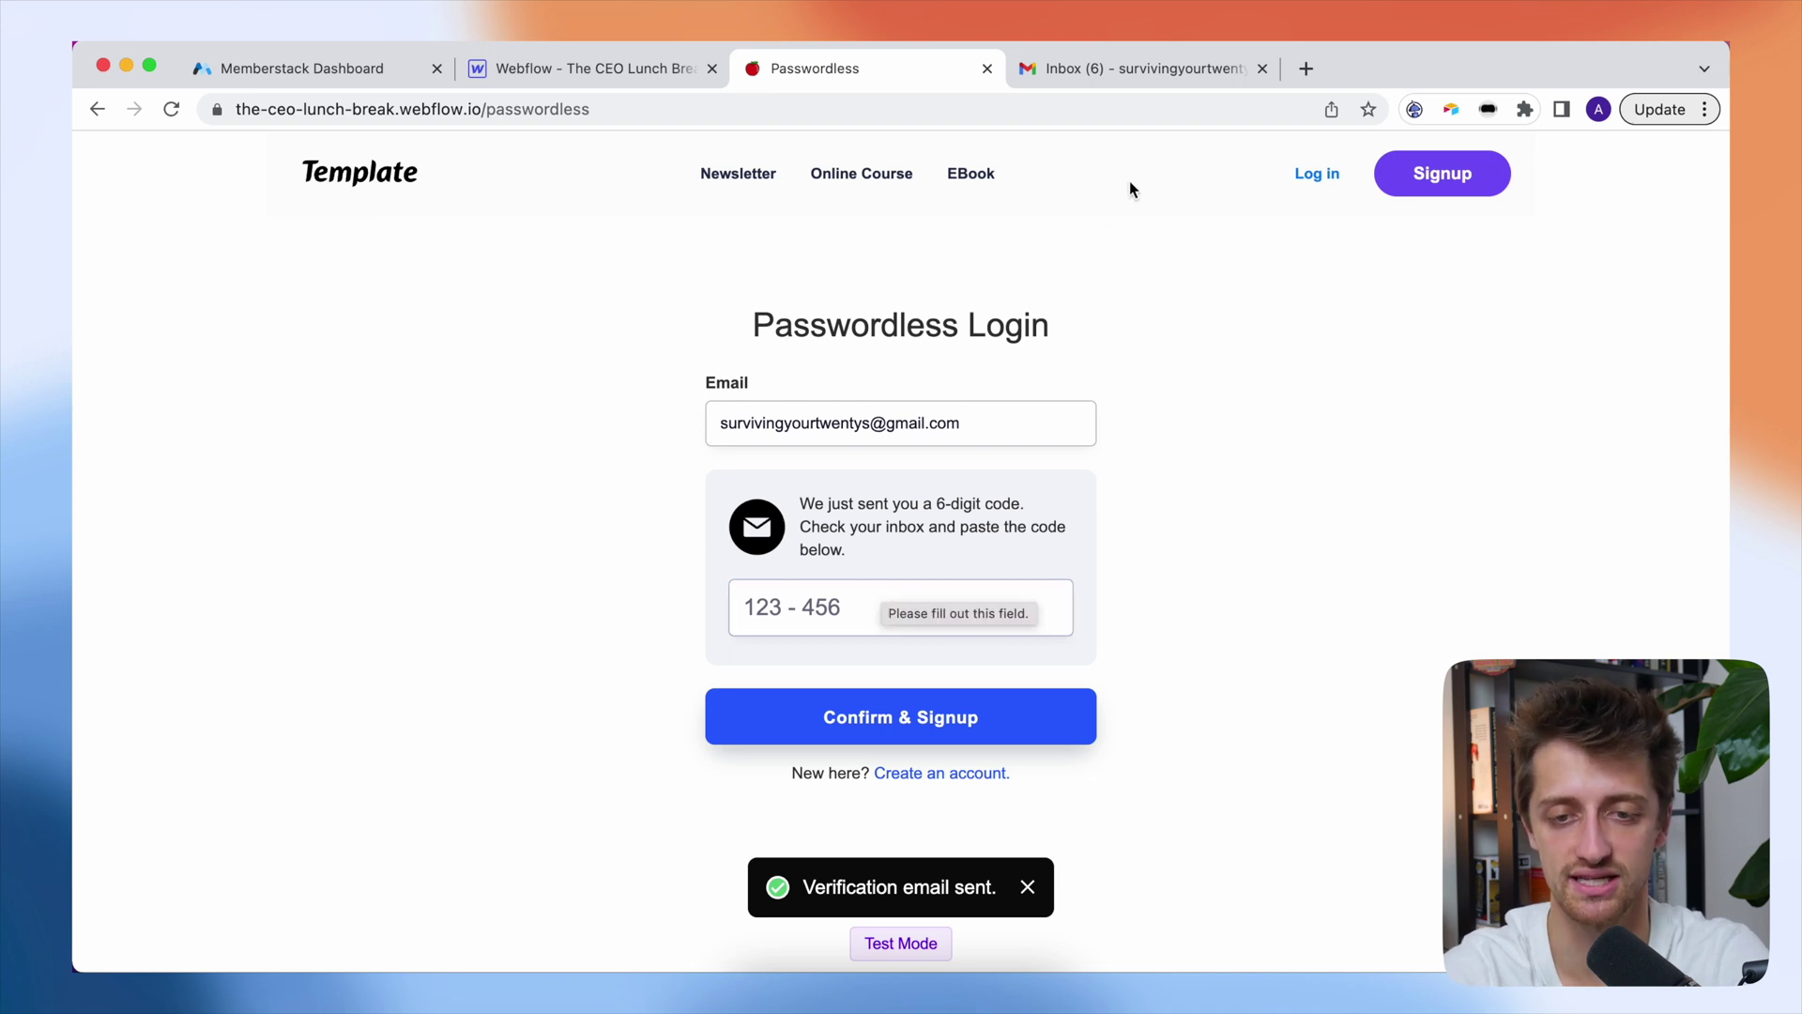
- Copy the new verification code from the Gmail message and return to the login form's code field
click(1153, 77)
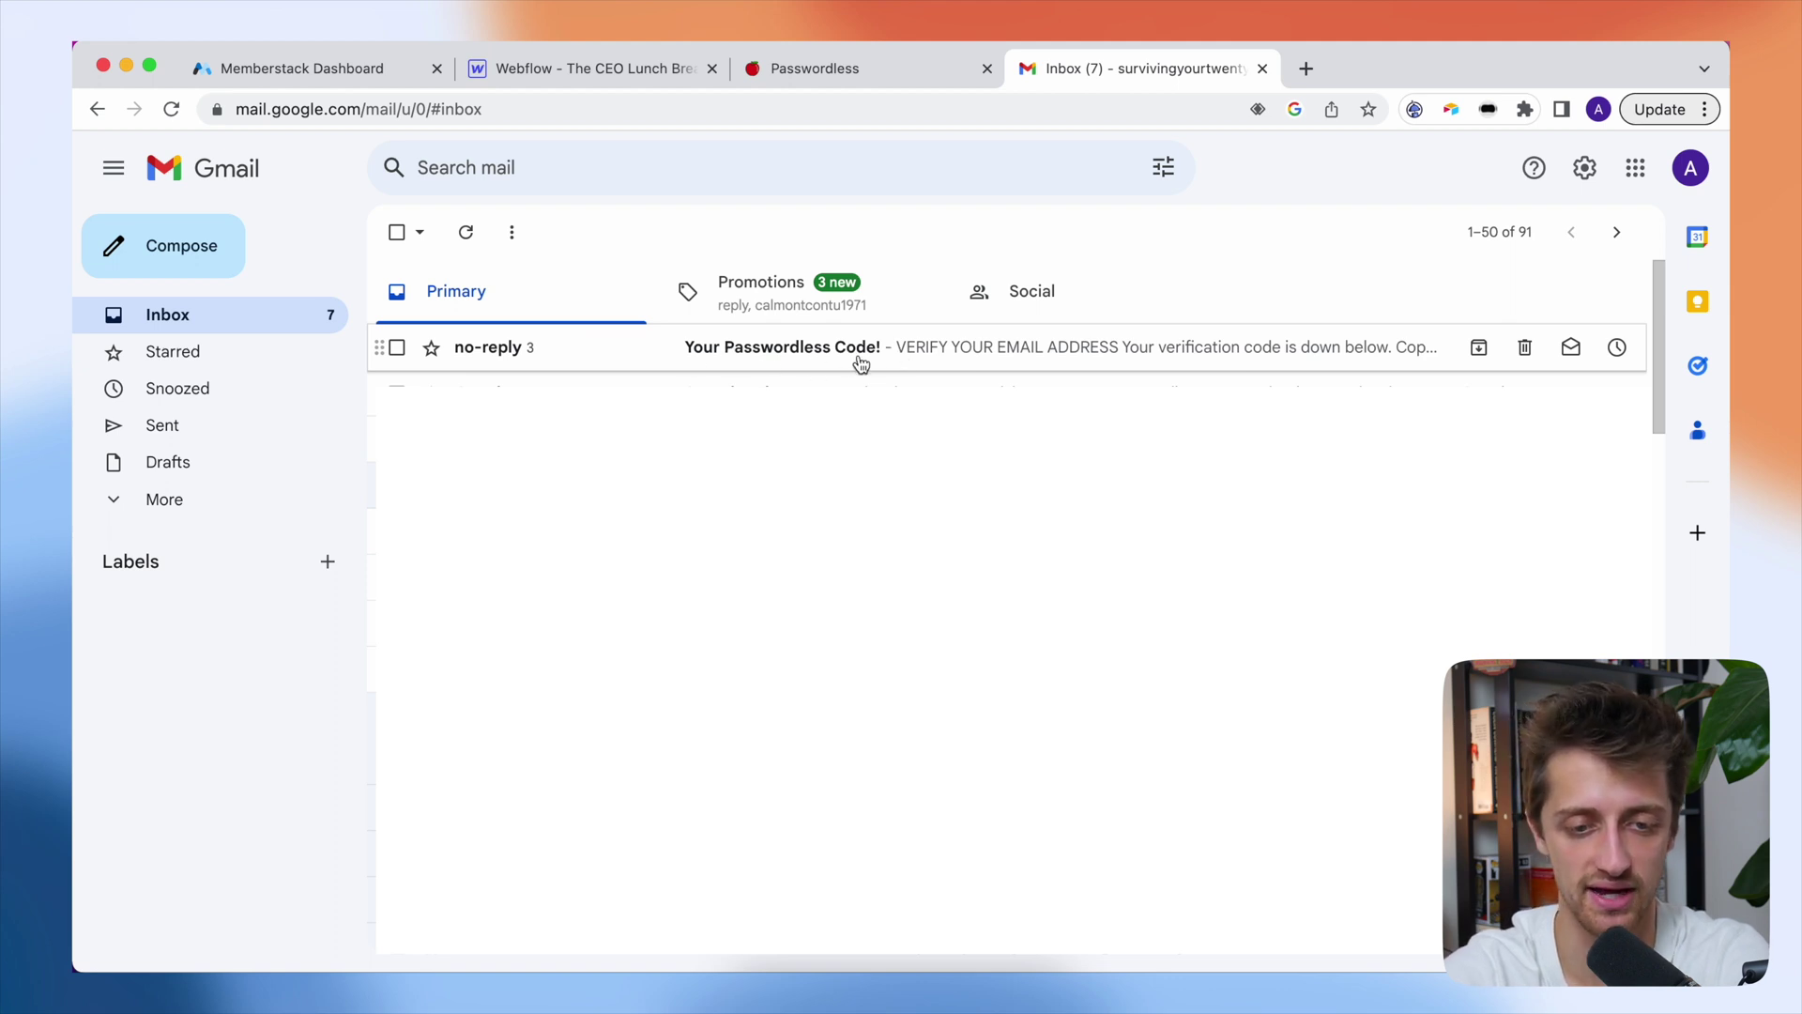
click(861, 357)
scroll(1051, 750, down, 2)
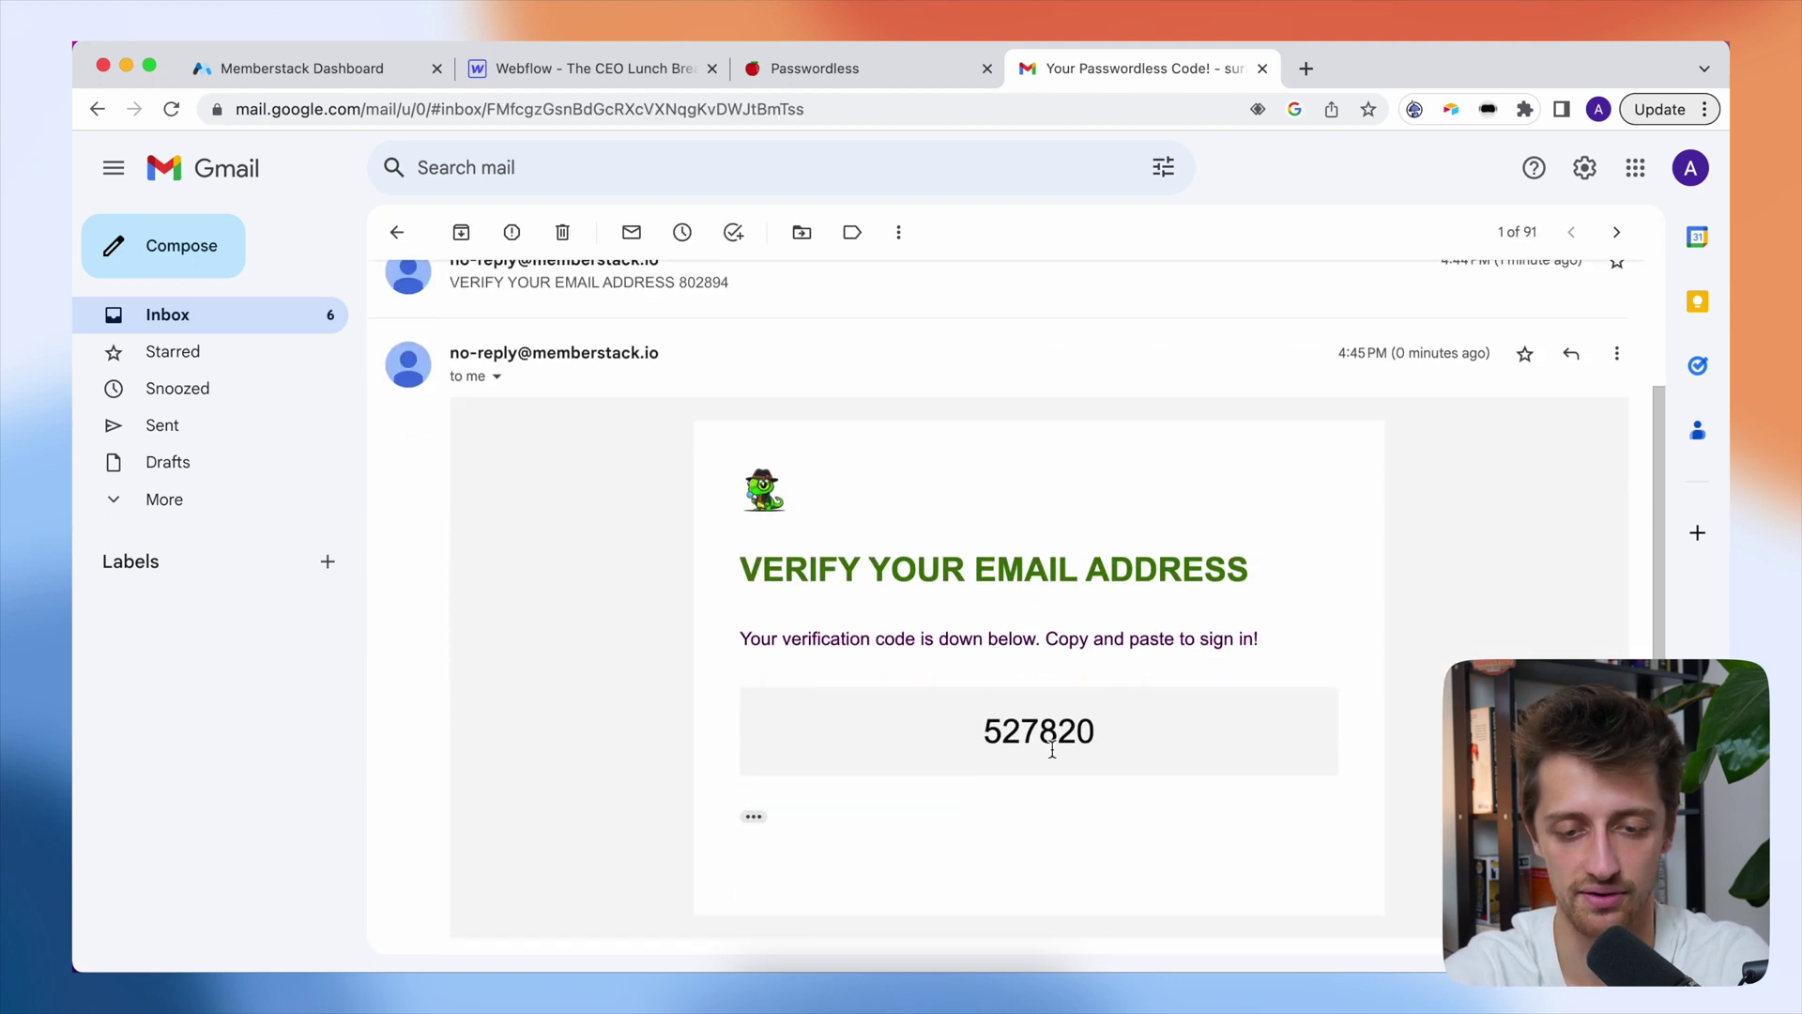
drag(1137, 748, 944, 737)
key(super+c)
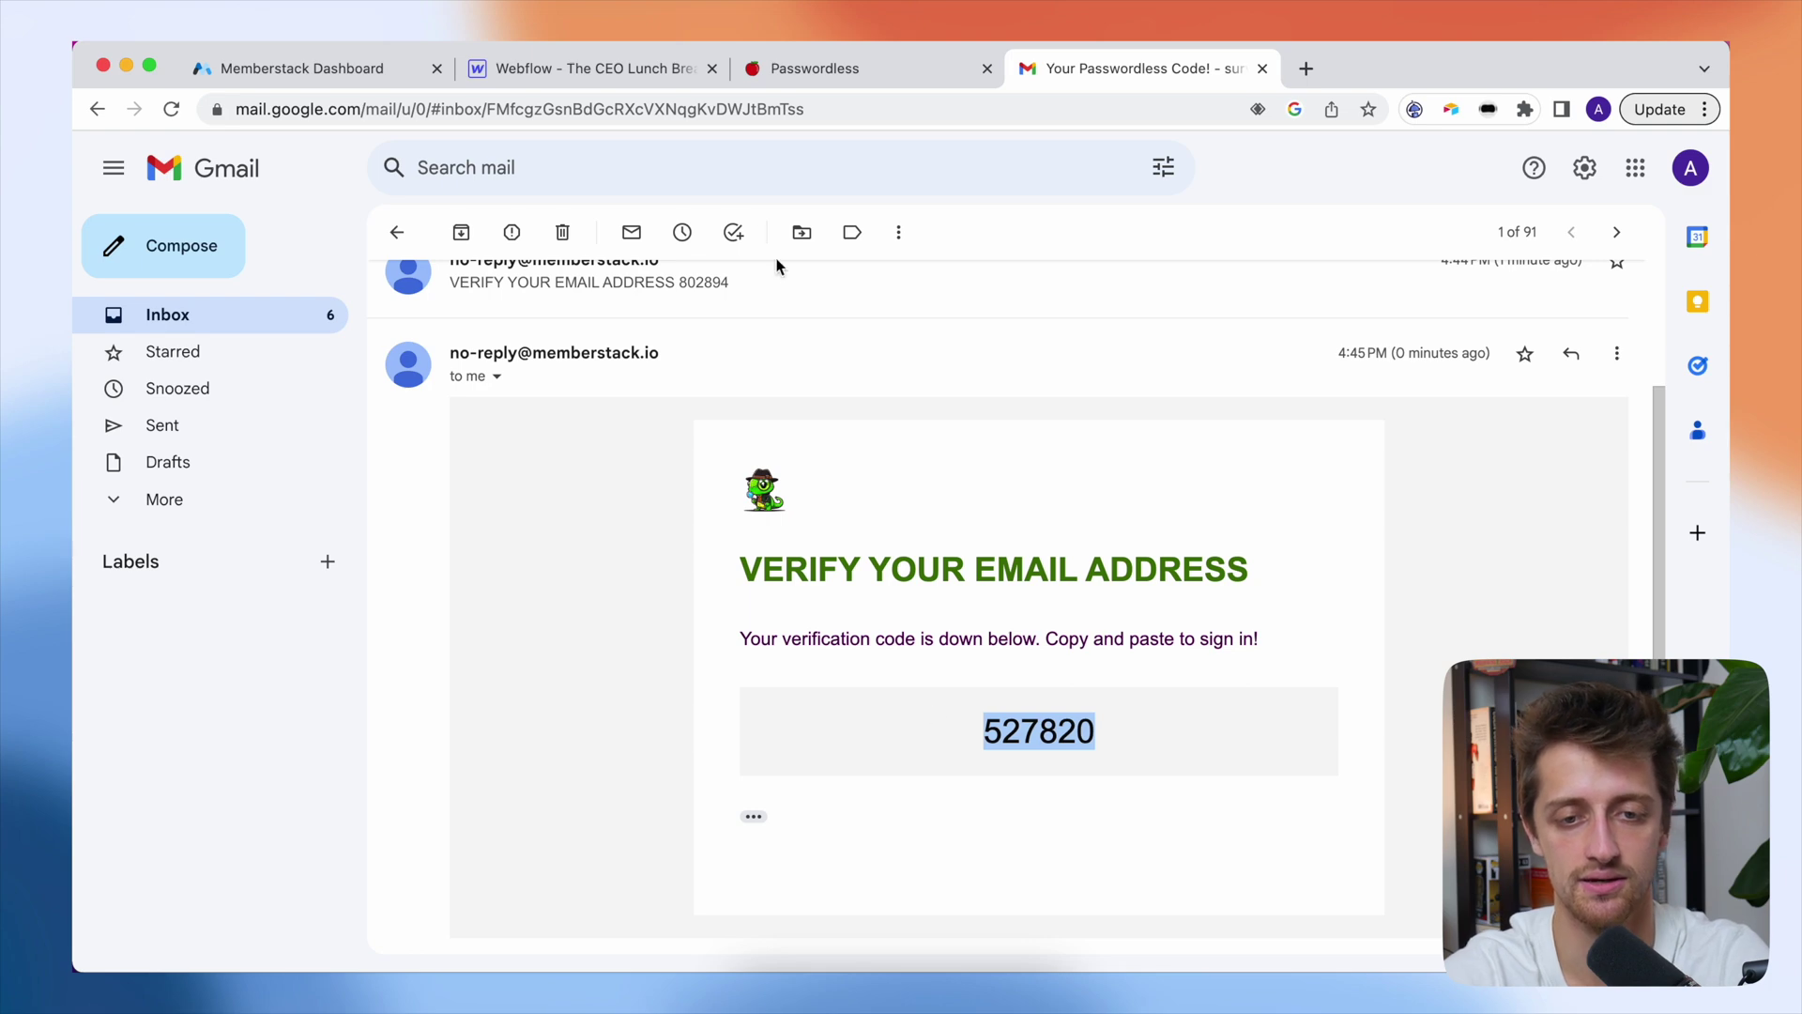
click(850, 73)
click(911, 597)
- Paste the new verification code and confirm it to log the member back in
key(super+v)
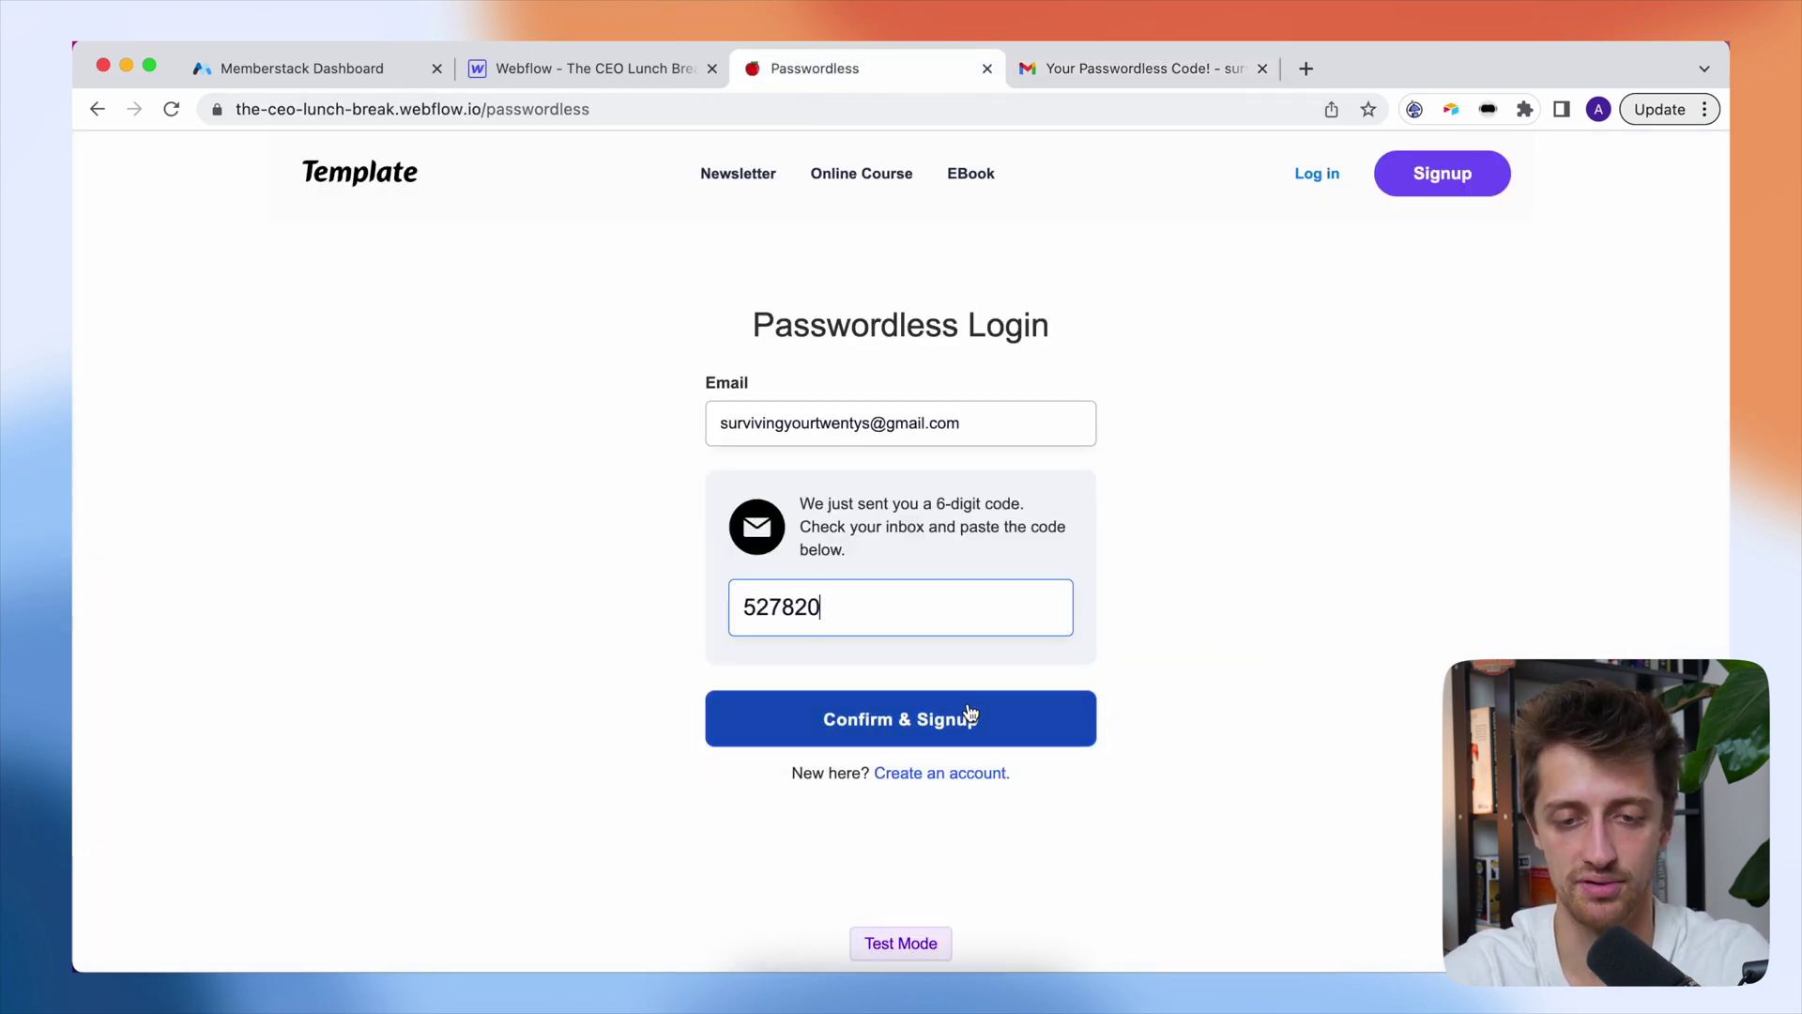
click(1052, 718)
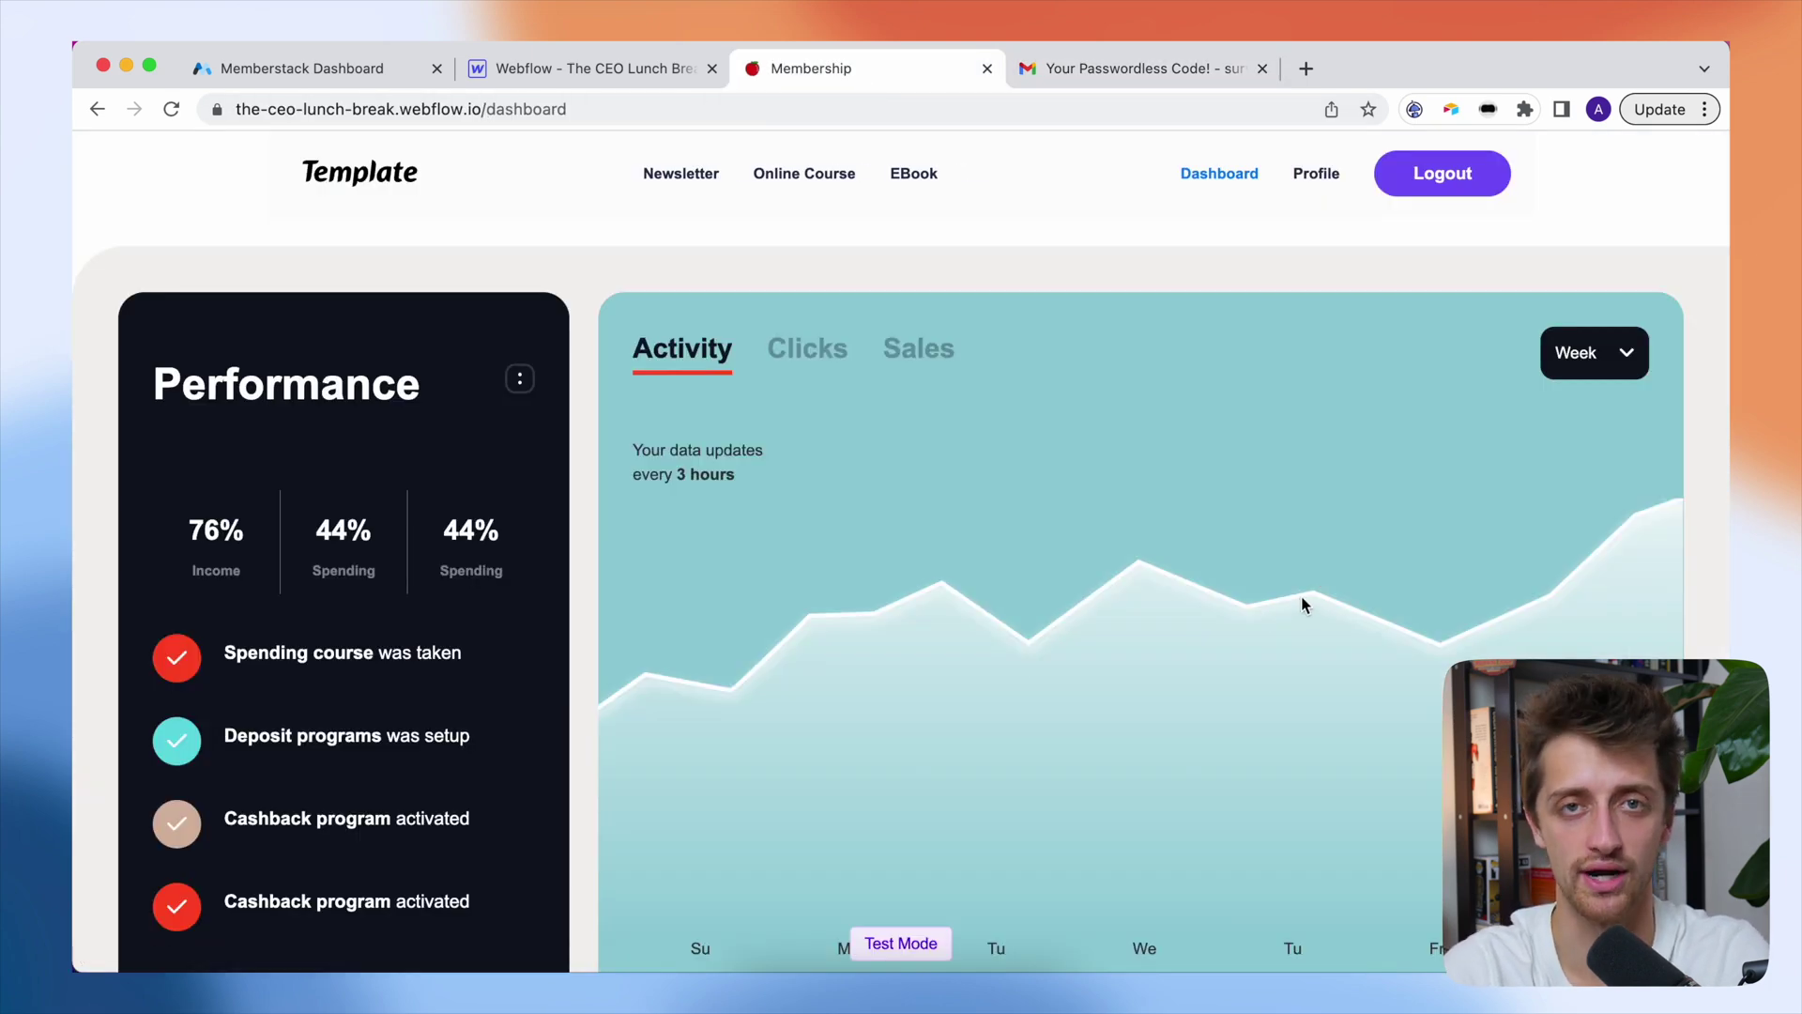